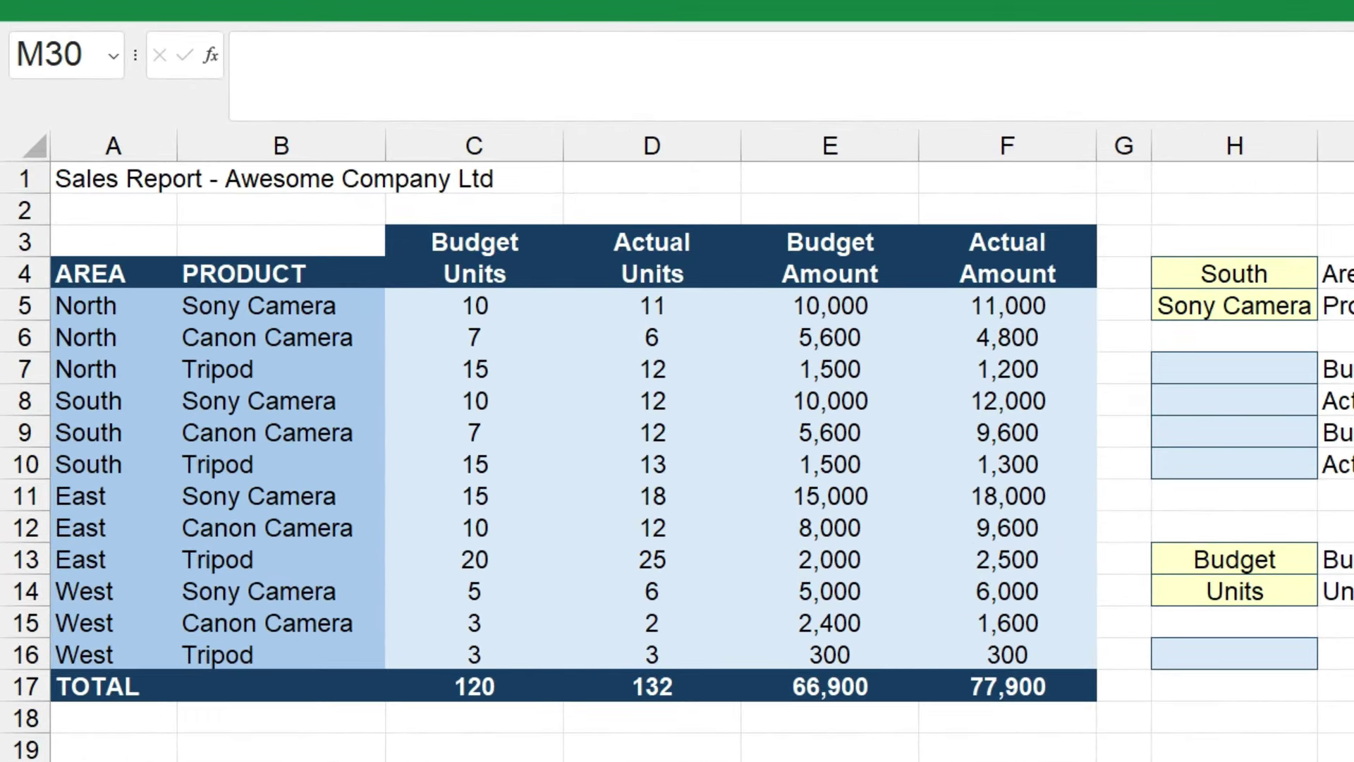
Step: Insert an empty column in front of the AREA column of the sales report
left_click(130, 142)
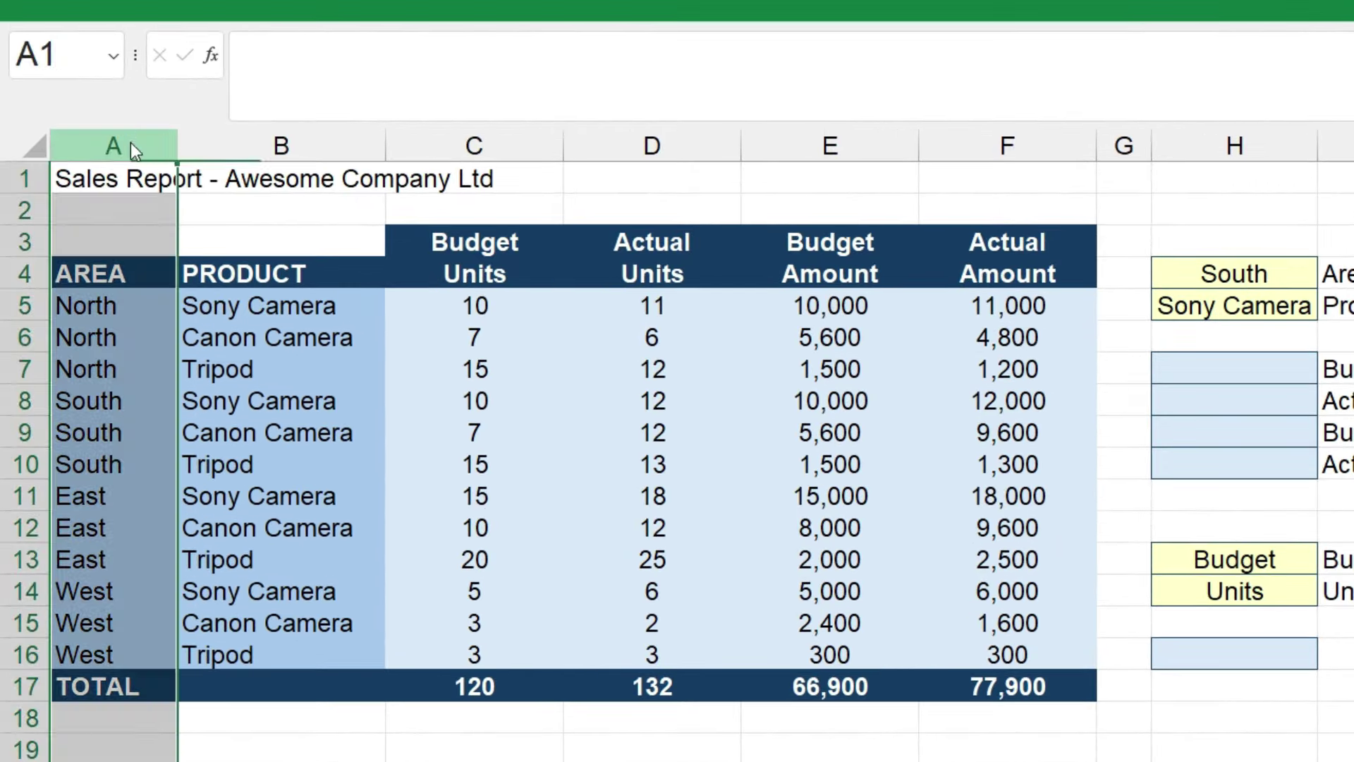
right_click(131, 143)
left_click(258, 353)
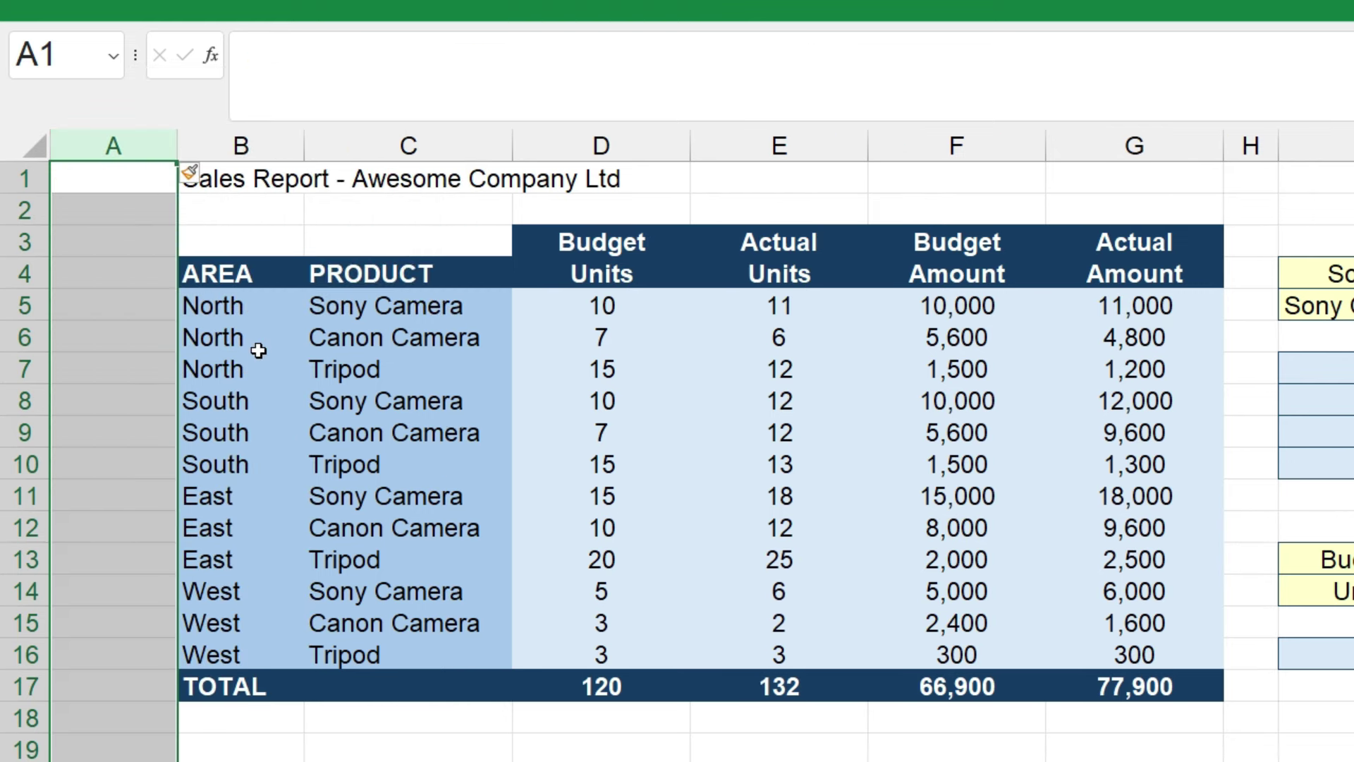
Step: Enter the heading "match helper" in A4 and widen column A to fit it
left_click(138, 276)
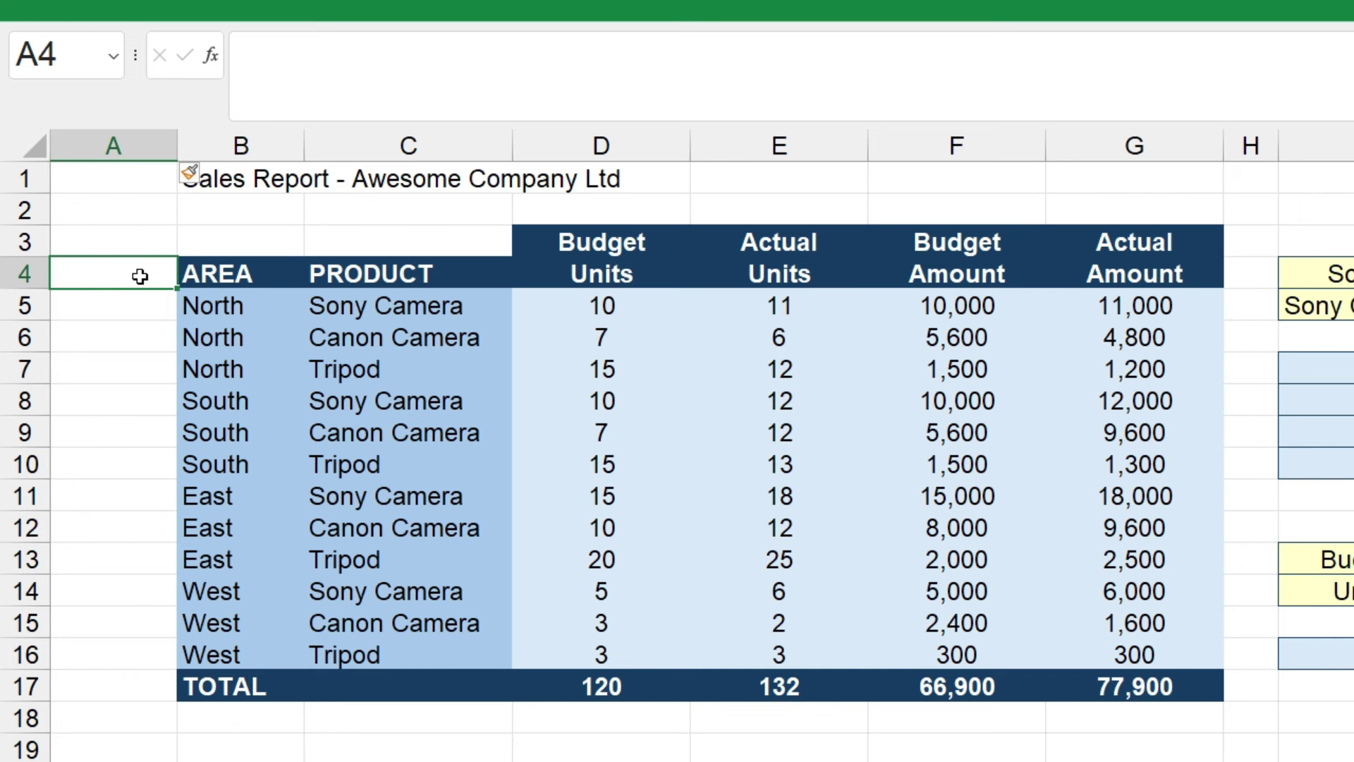
type("match help")
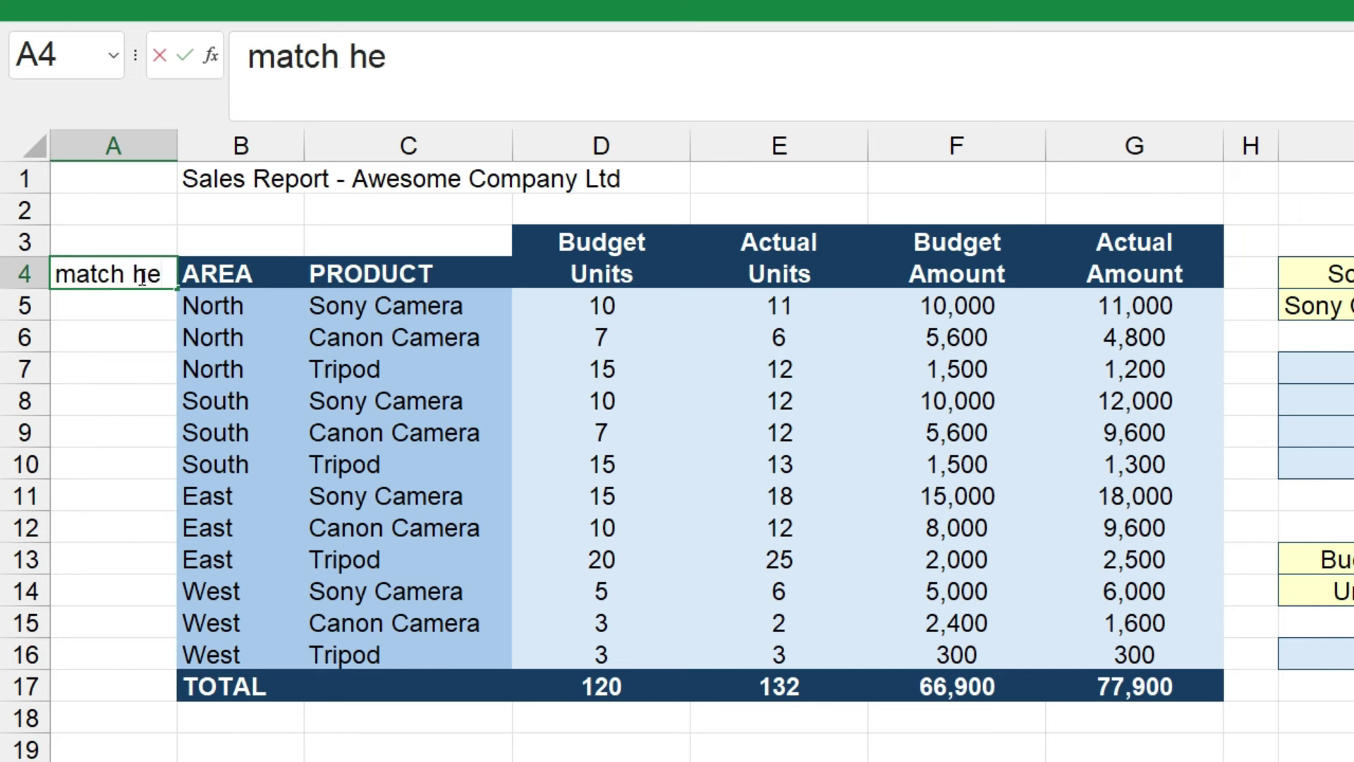
key("Return")
left_click_drag(177, 145, 266, 148)
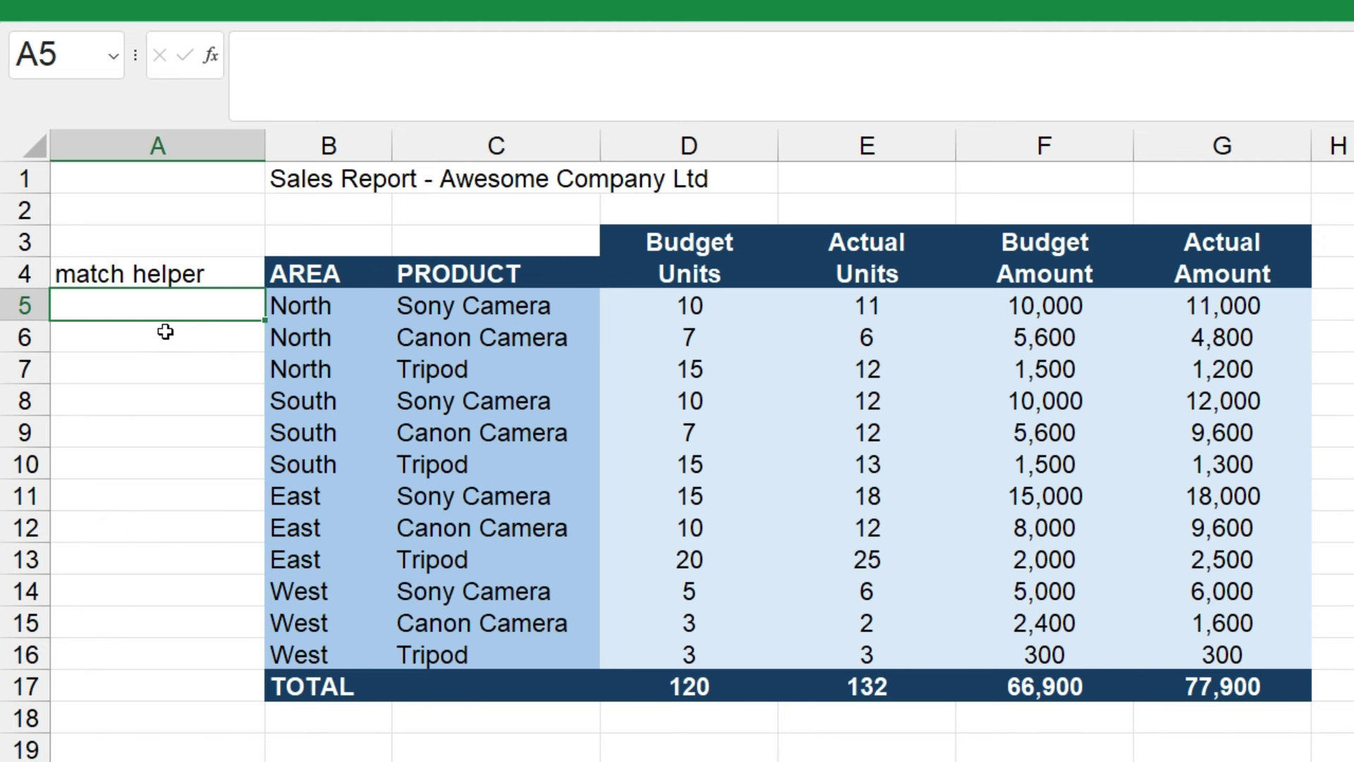
Step: Join the area and product in A5 with the formula =B5&C5 and widen column A to fit the joined text
type("=")
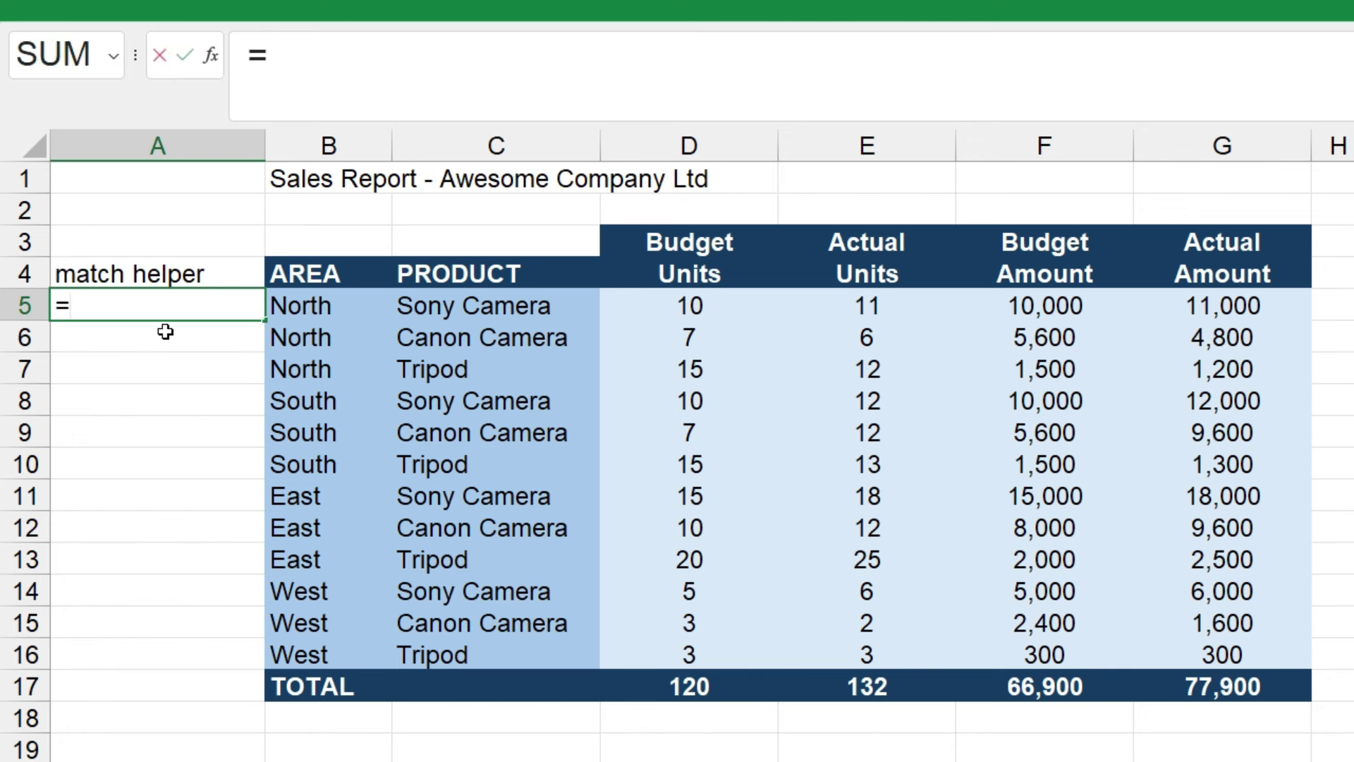
left_click(336, 302)
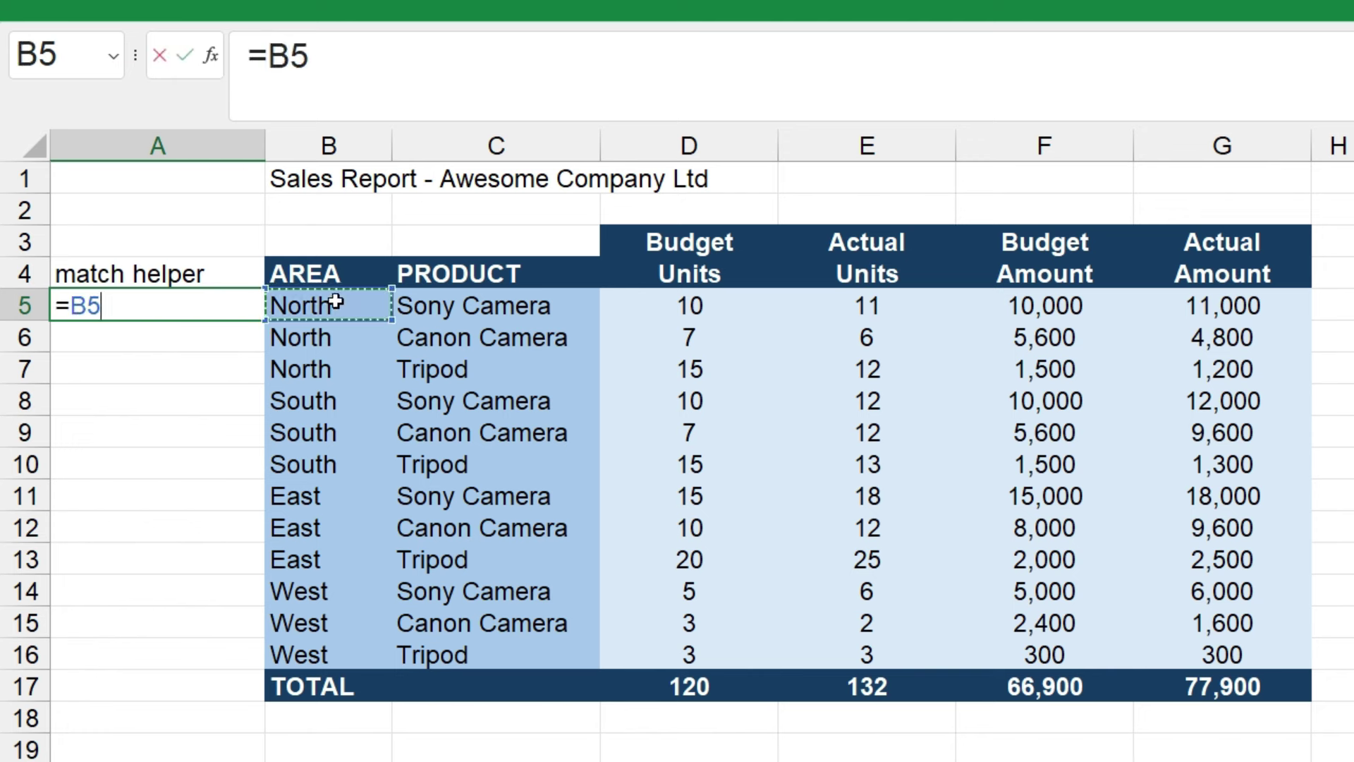
type("&")
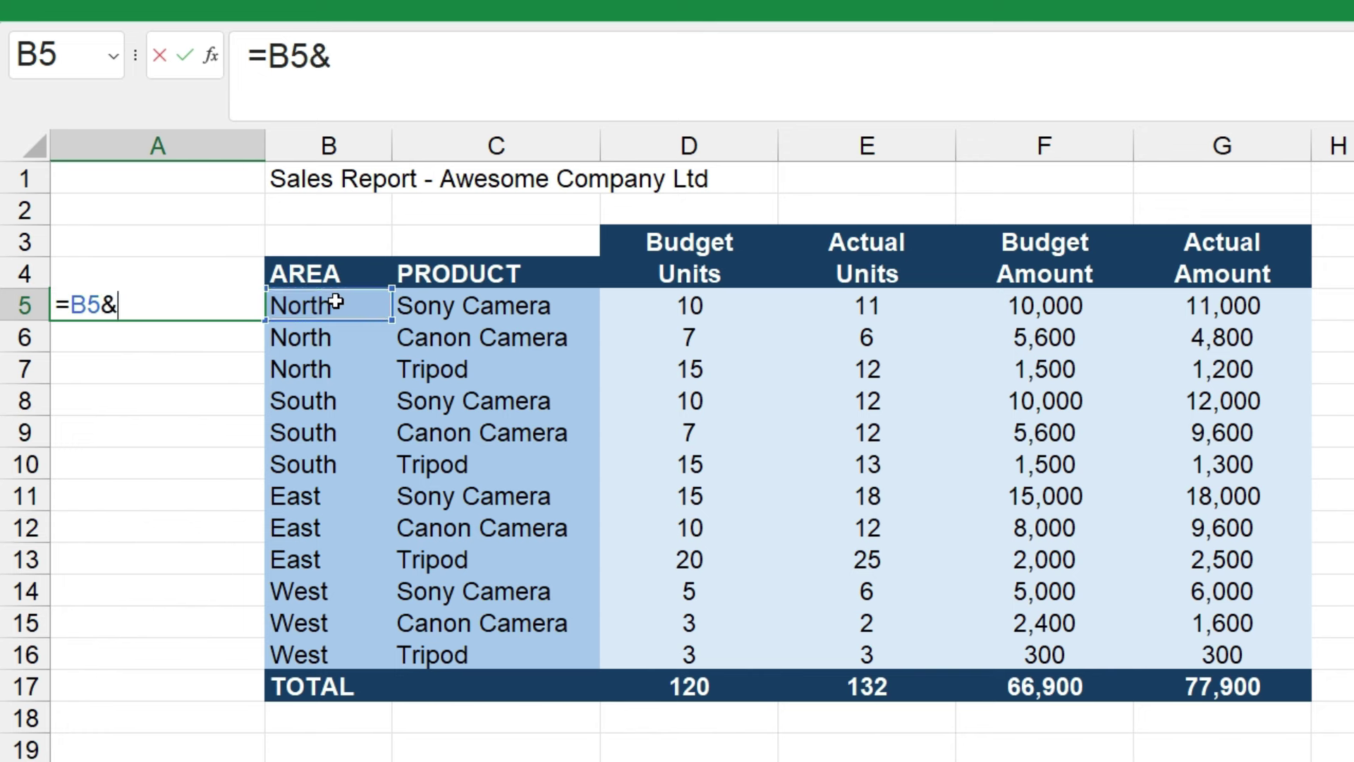
left_click(440, 310)
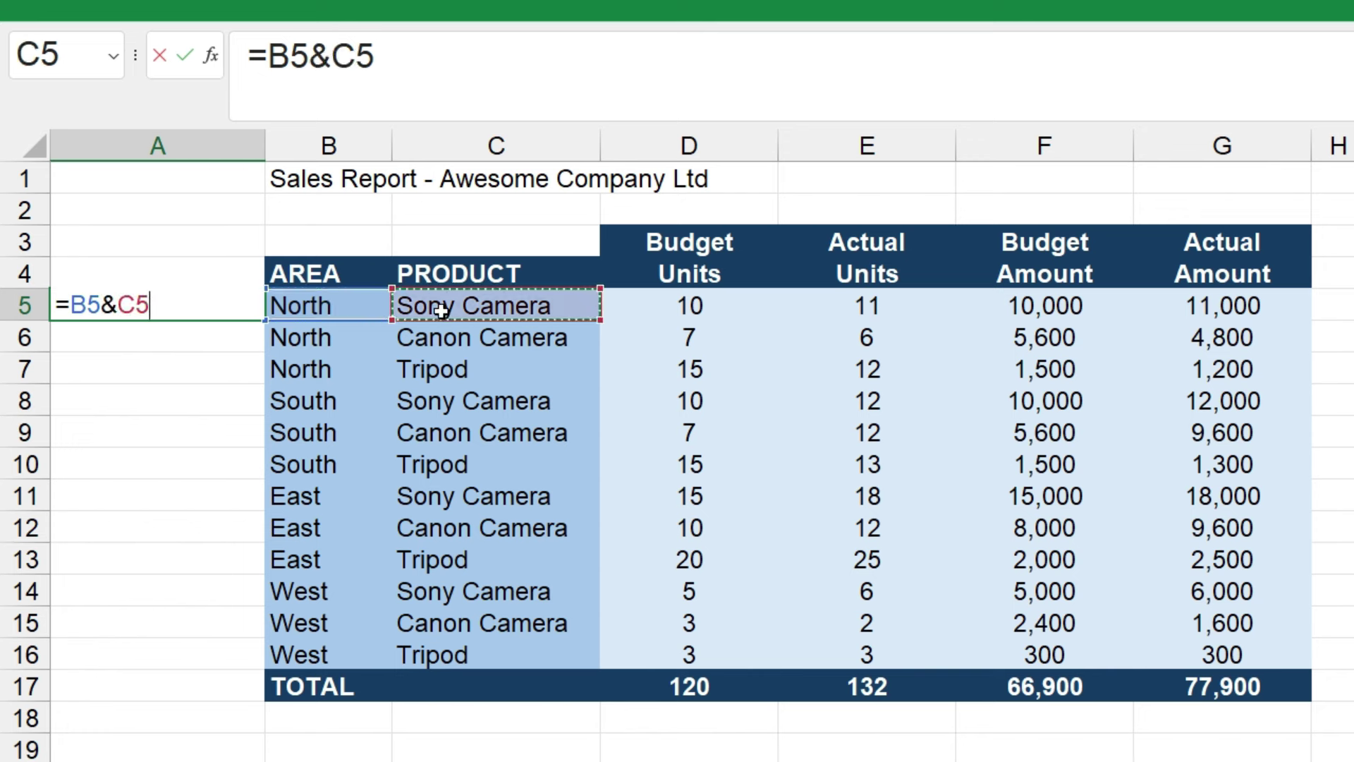
key("Return")
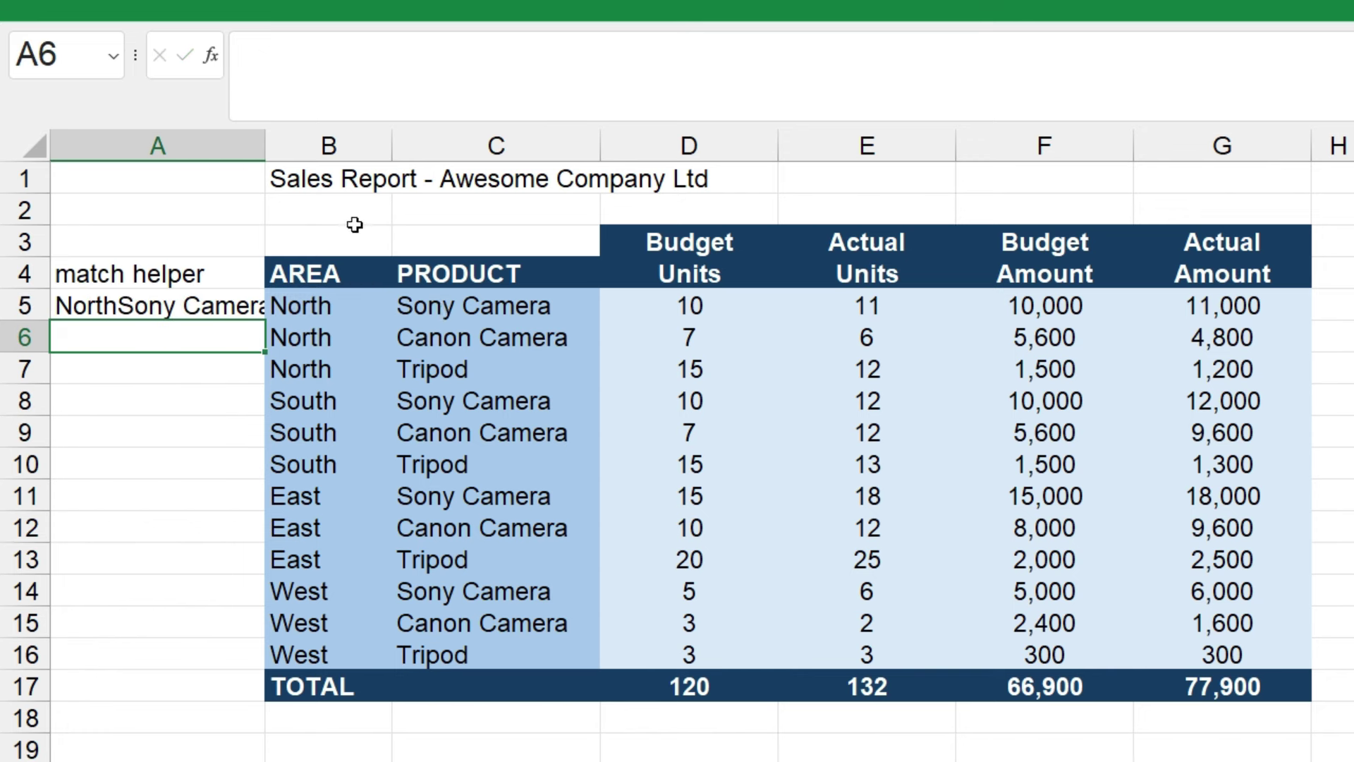
left_click_drag(267, 146, 319, 145)
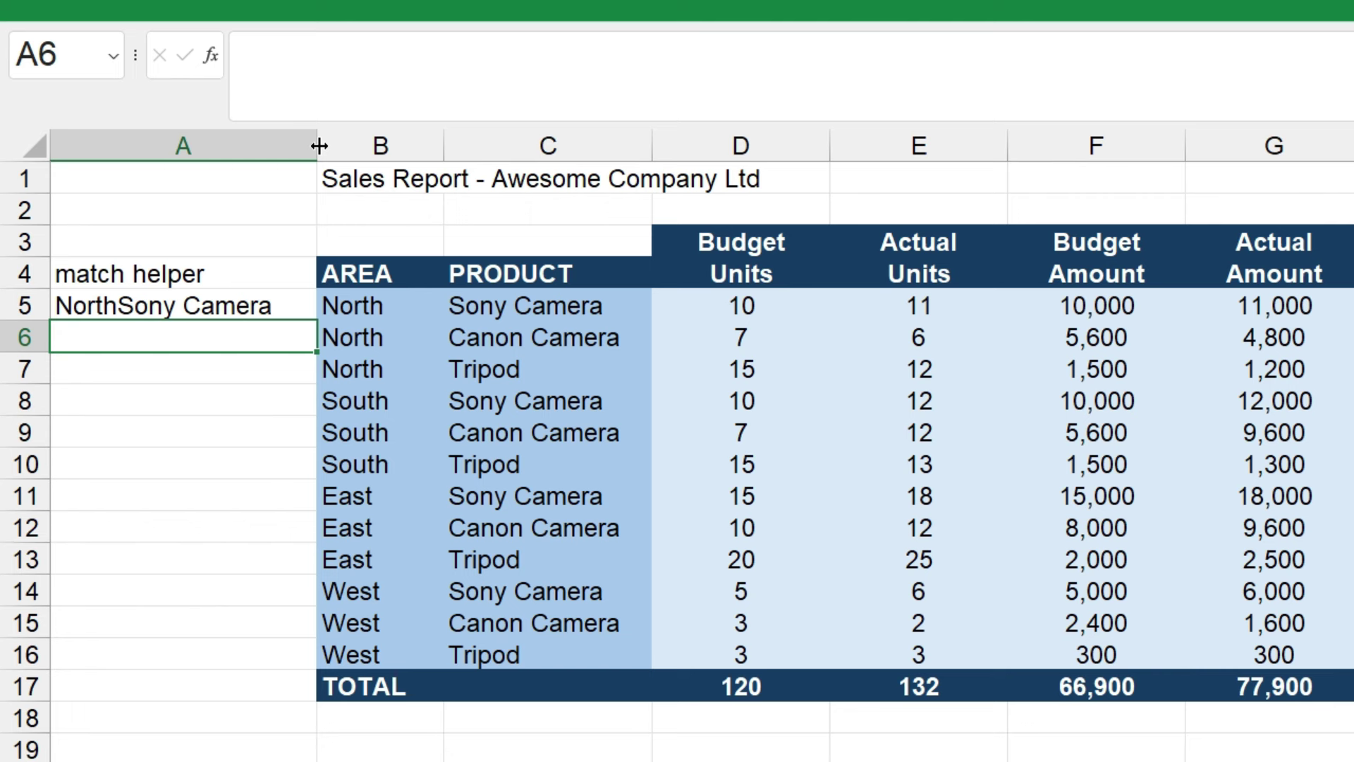
Step: Fill the A5 joining formula down through A16
left_click(308, 309)
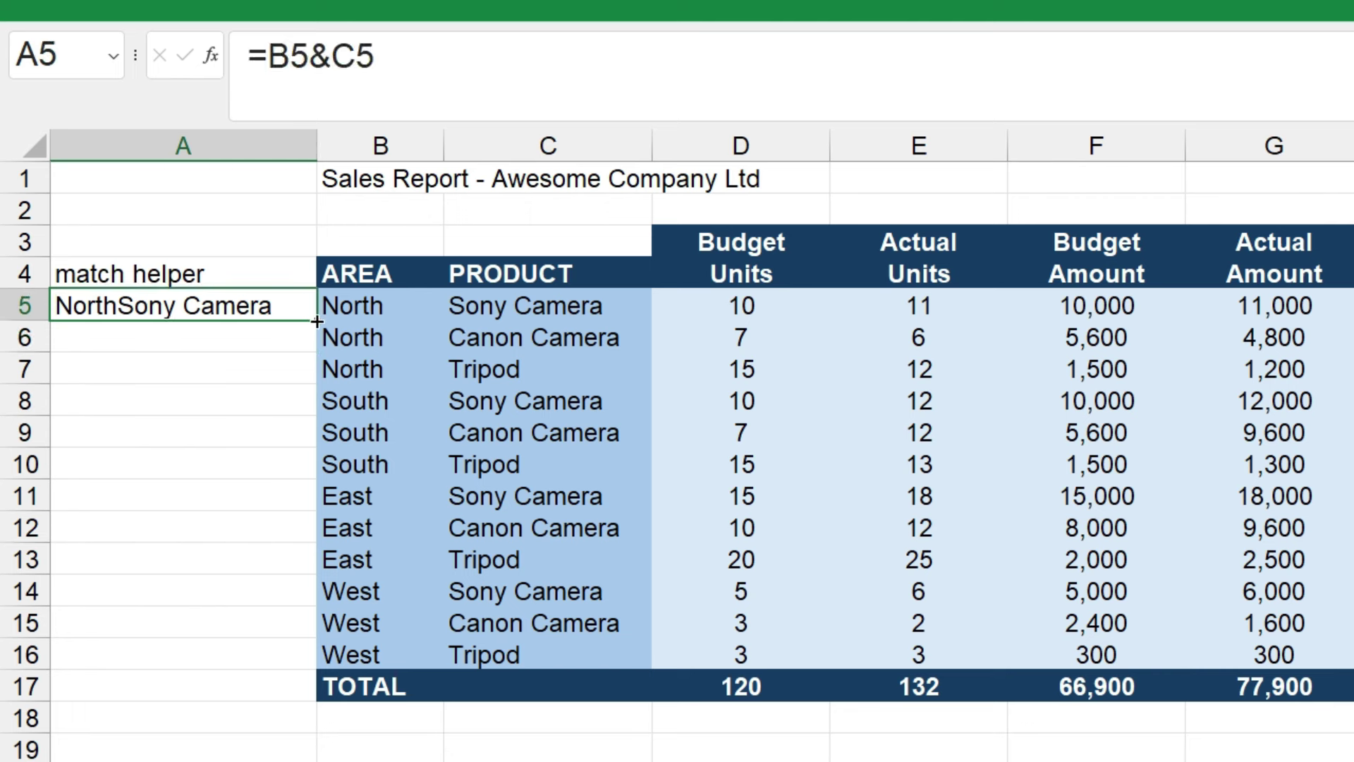
left_click_drag(315, 361, 292, 674)
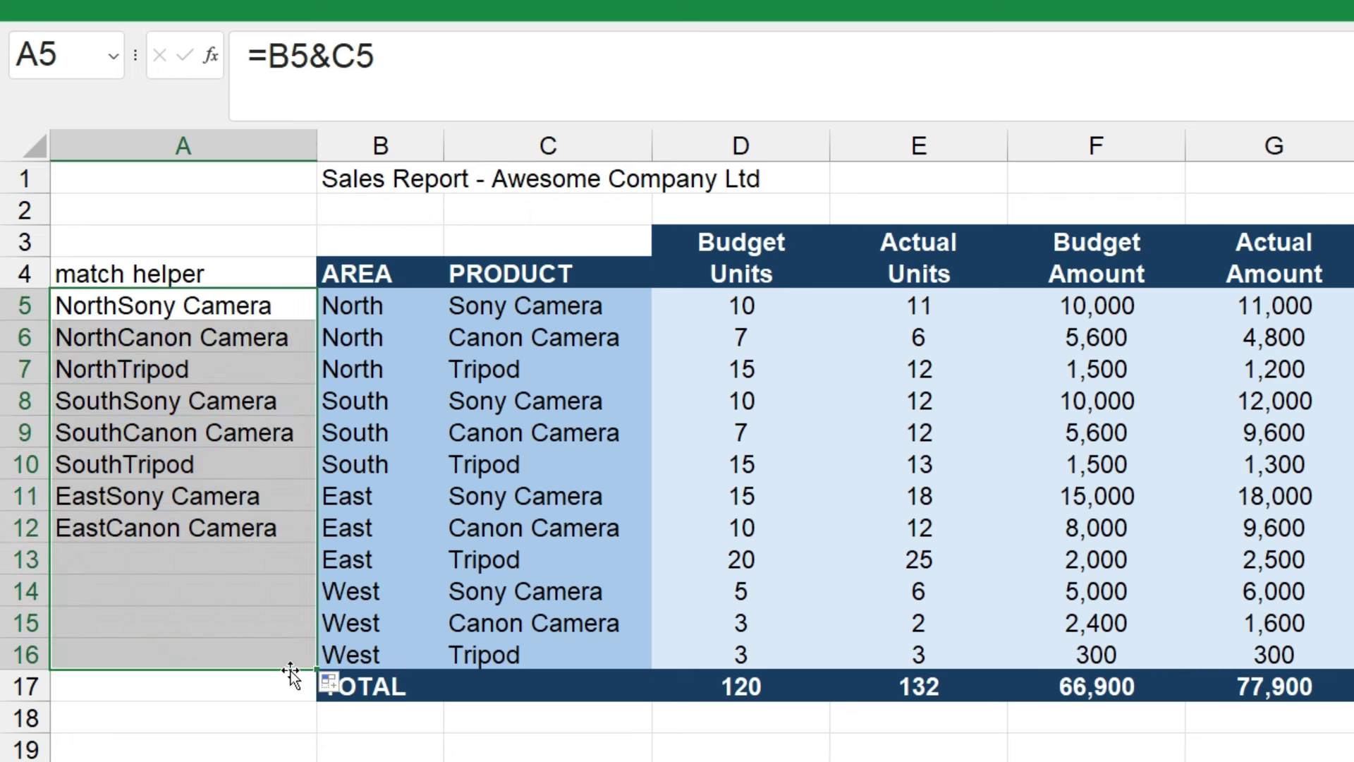
left_click(276, 711)
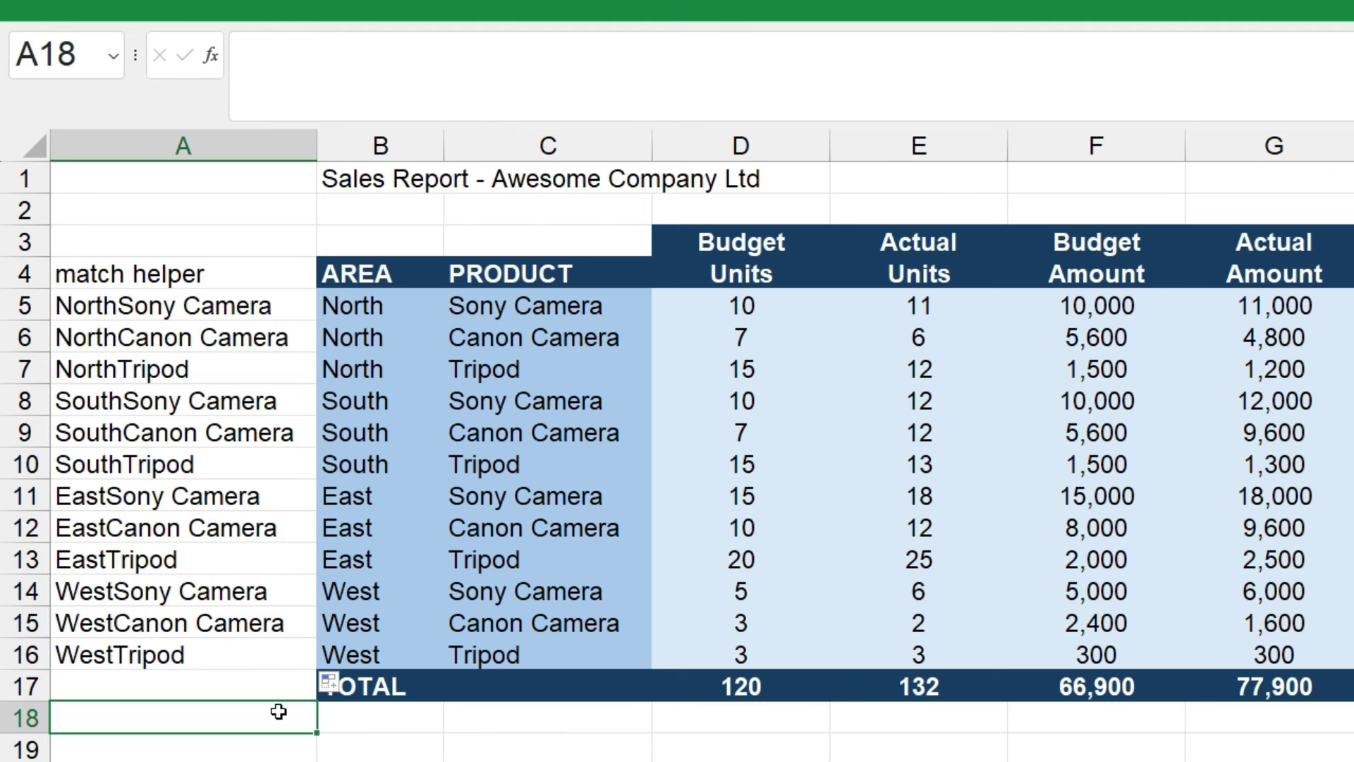
Step: Replace the formula in A5 with =CONCAT(B5,C5)
left_click(244, 305)
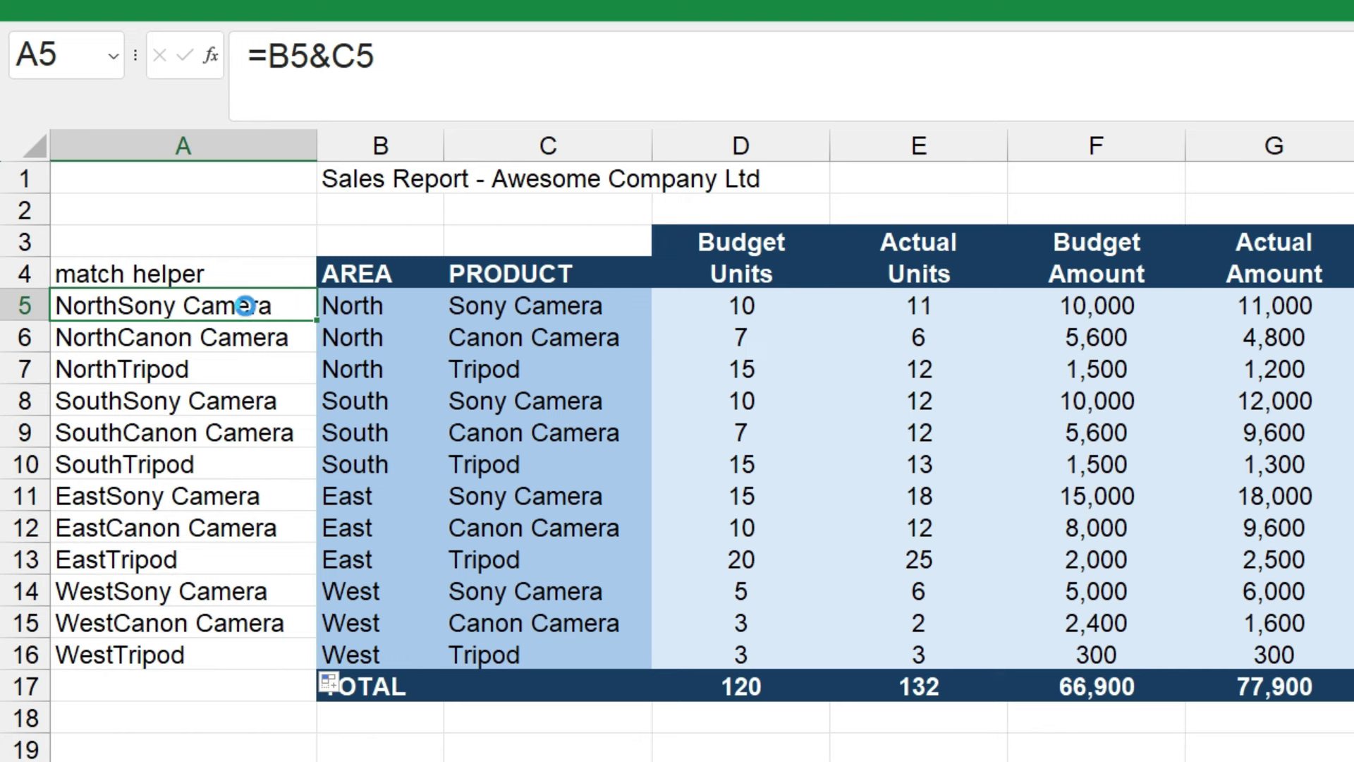
key("Delete")
double_click(247, 306)
type("=concat")
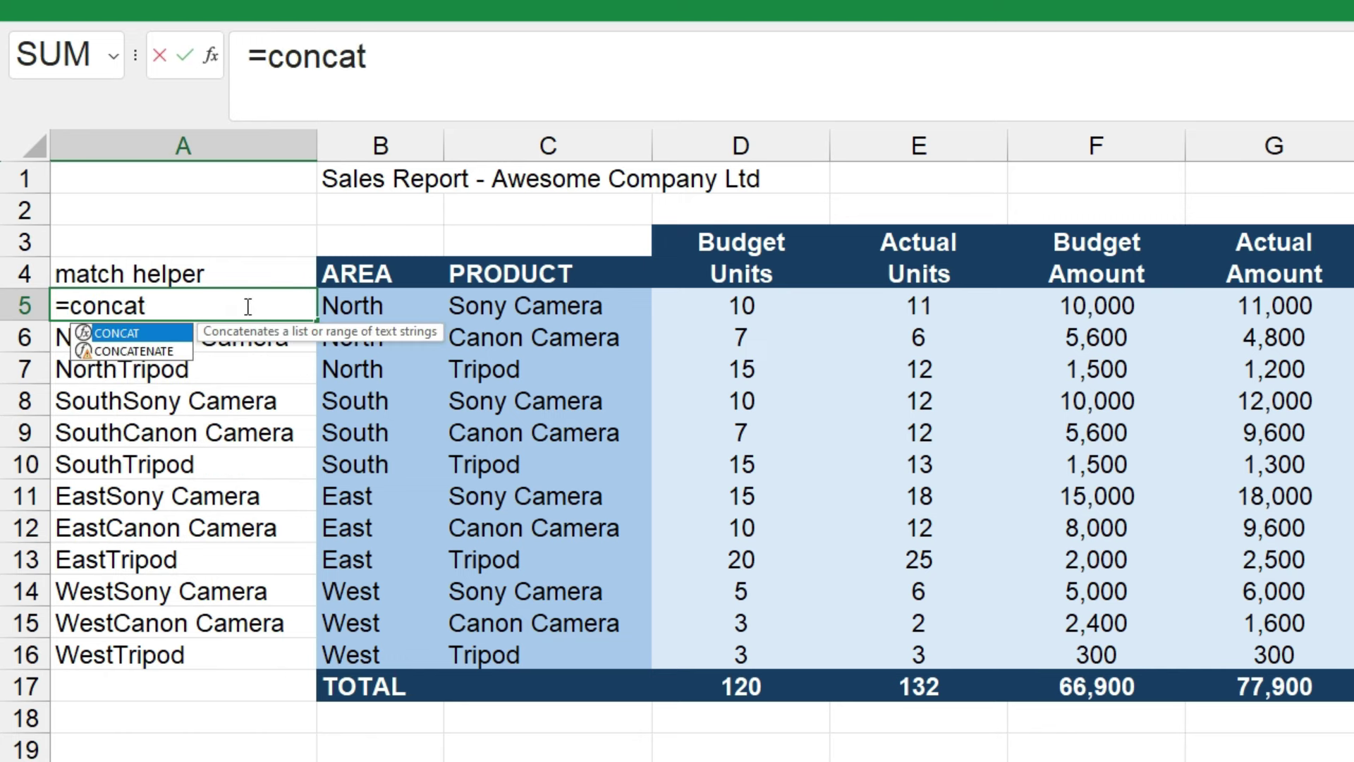
type("(")
left_click(365, 310)
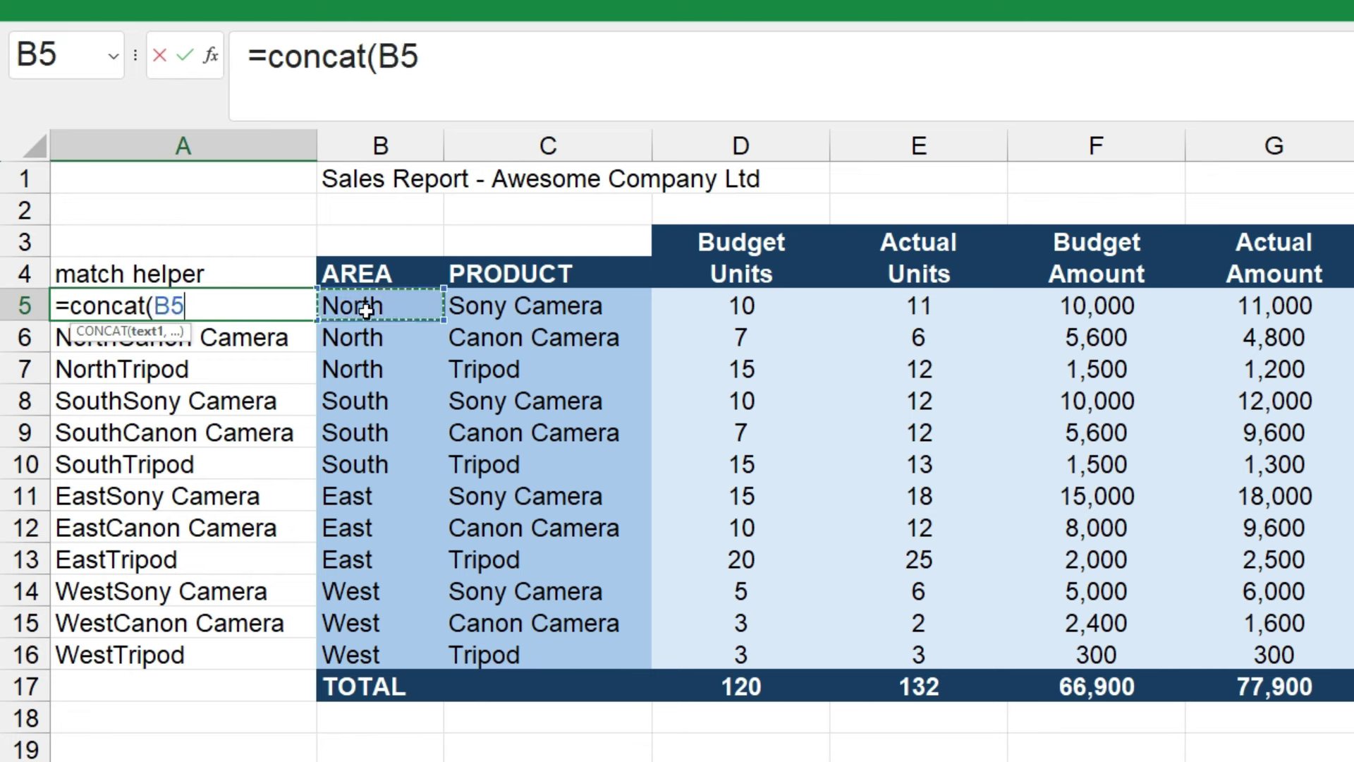
type(",")
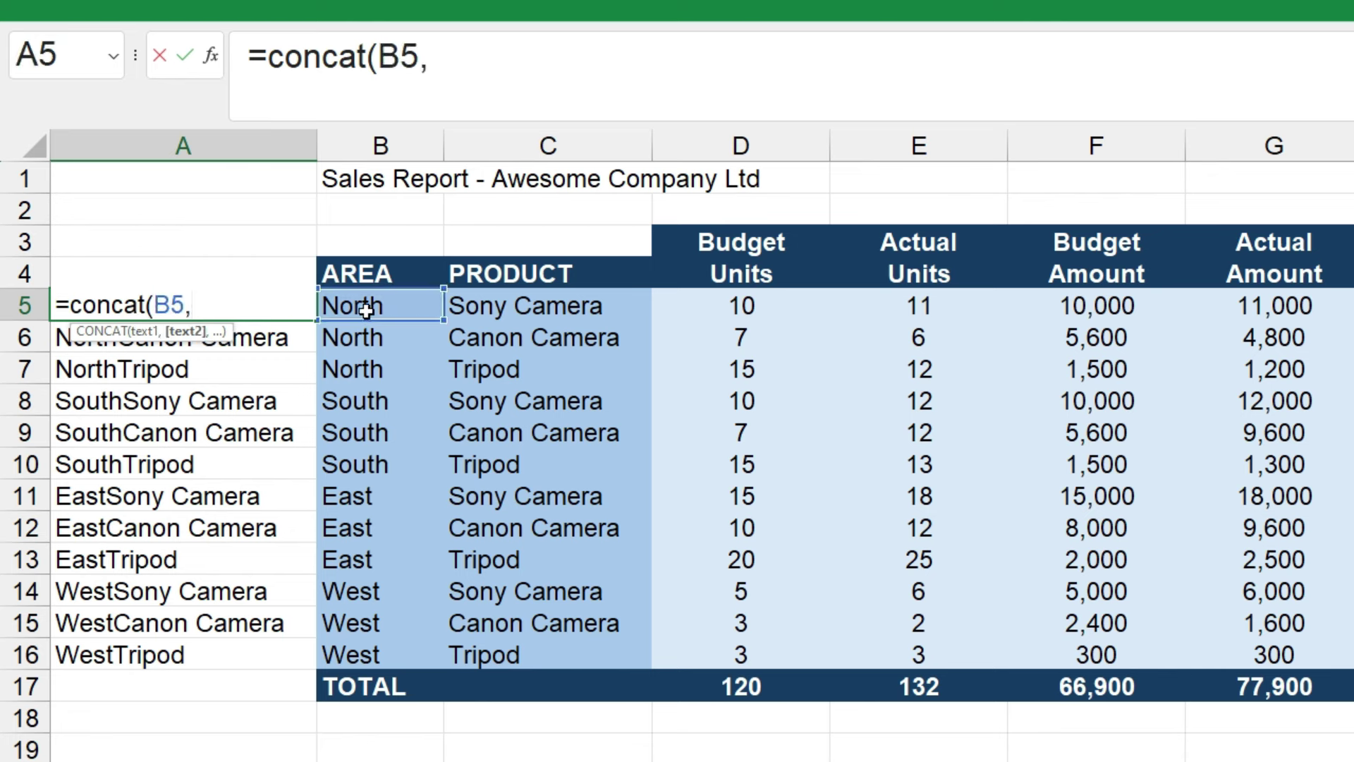
left_click(486, 302)
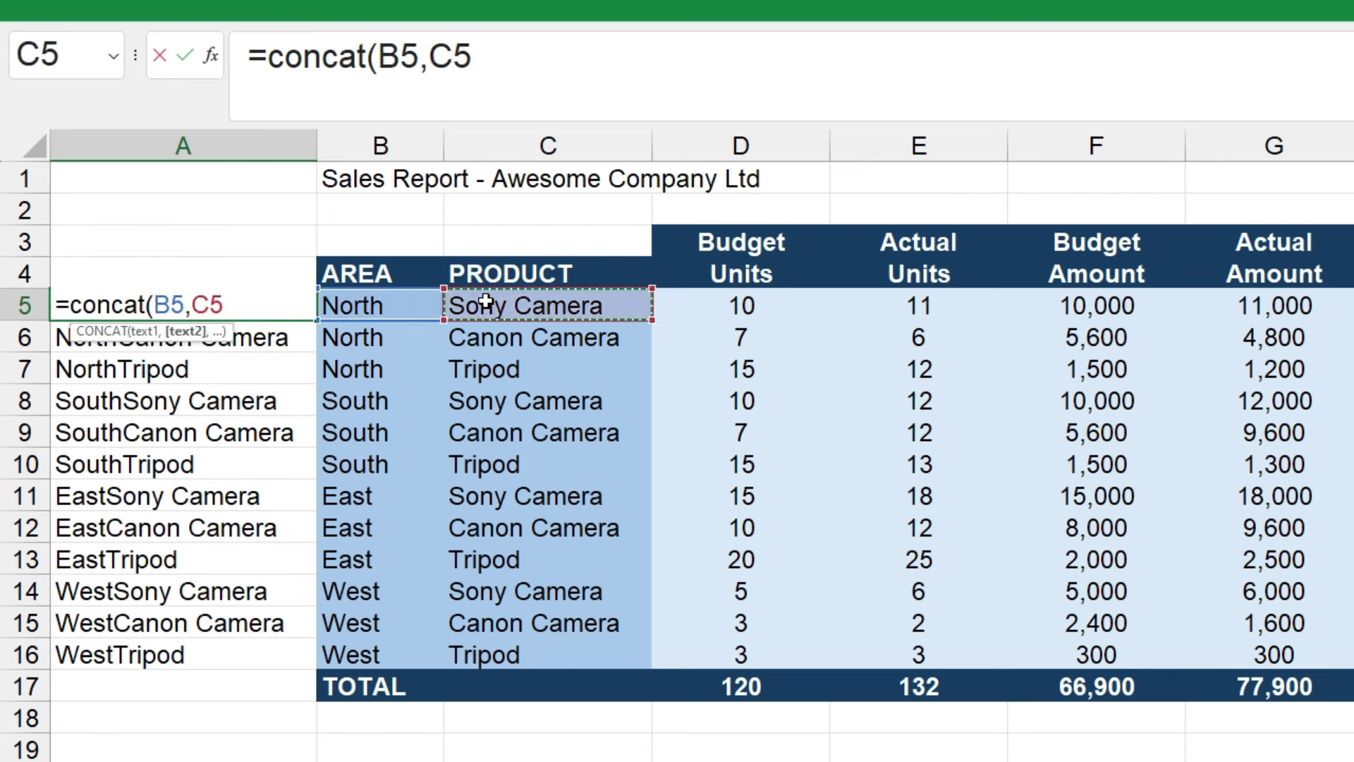
type(")")
key("Return")
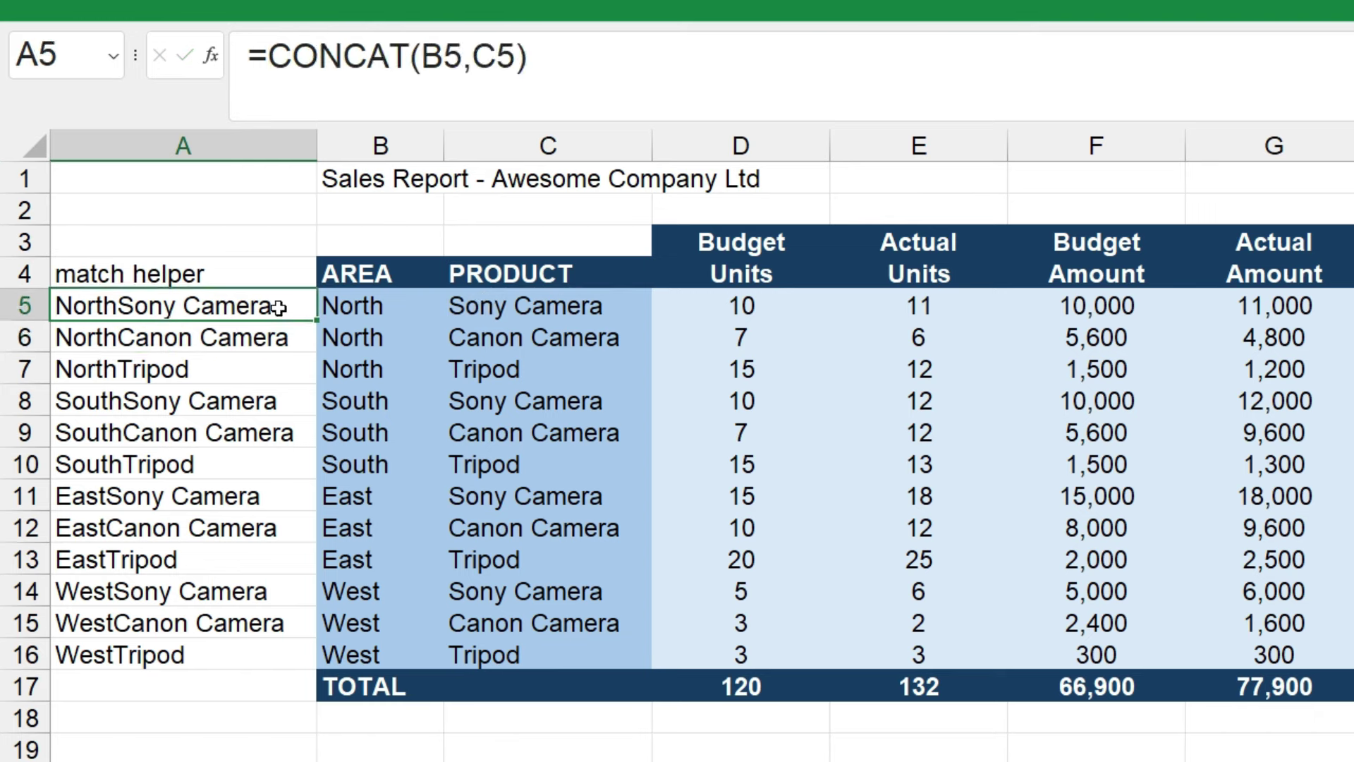
Step: Replace the formula in A5 with =CONCATENATE(B5,C5) and fill it down through A16
key("Delete")
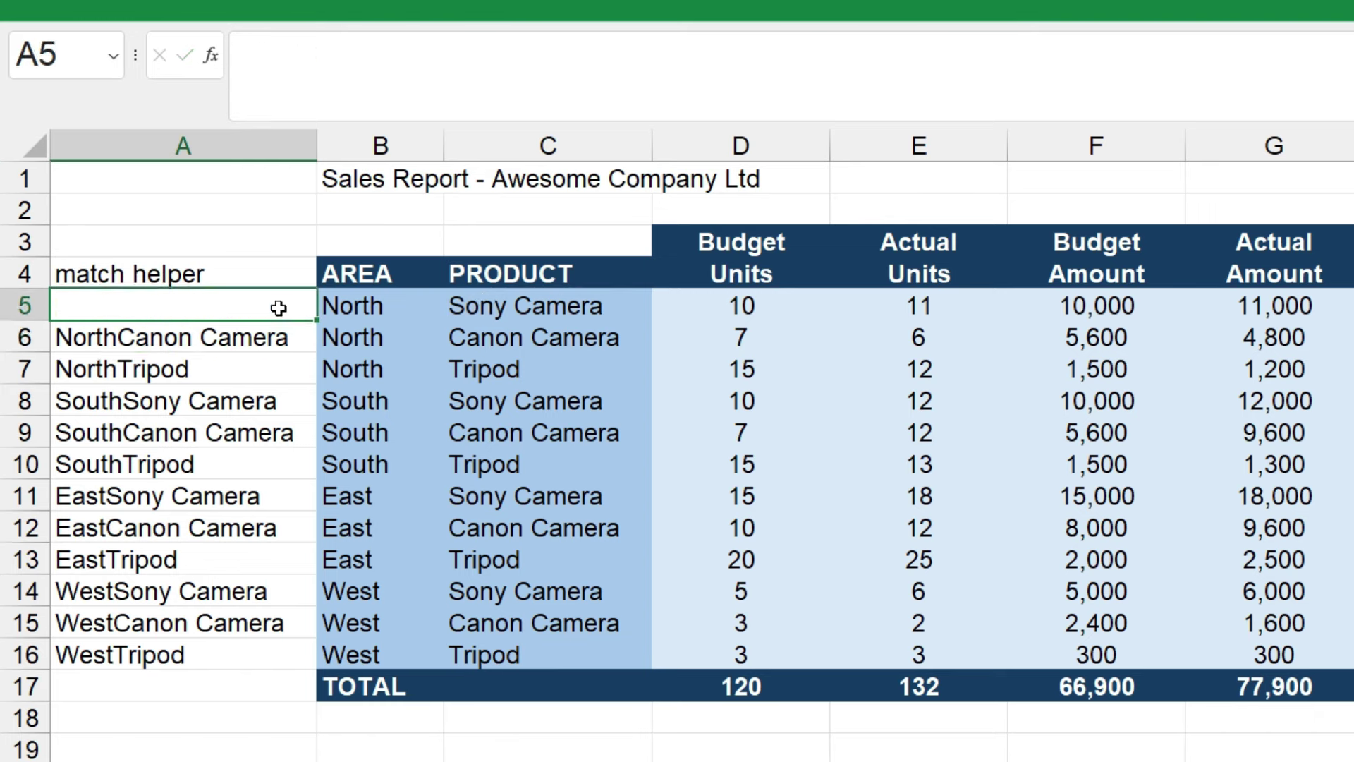
type("=con")
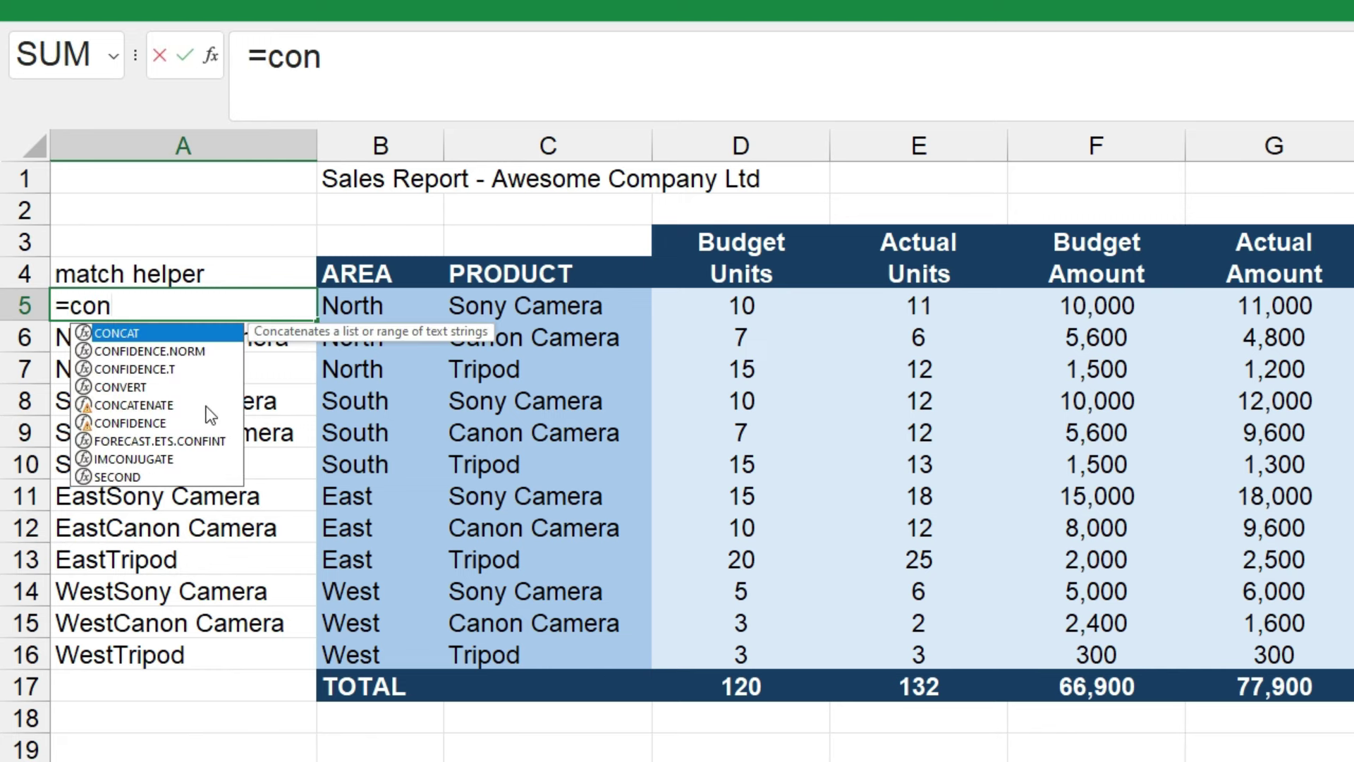
double_click(206, 405)
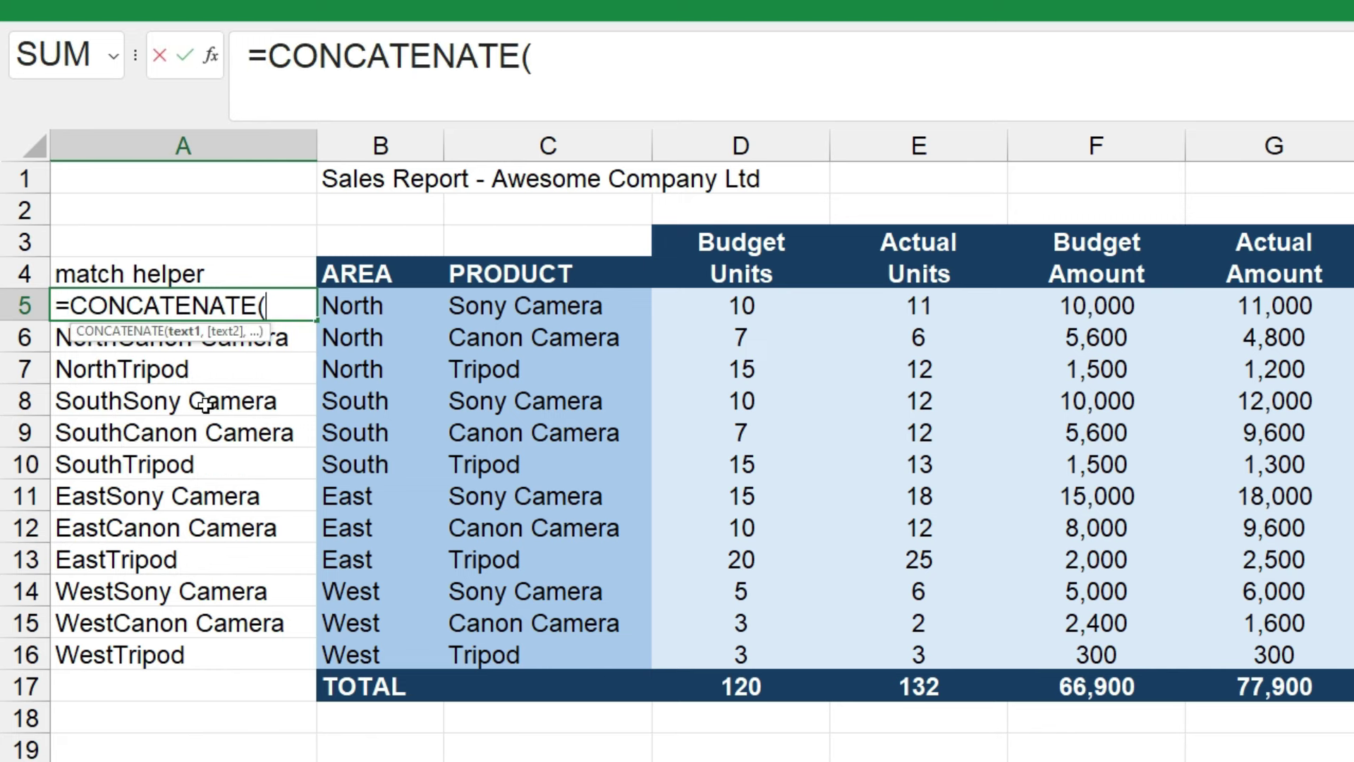
left_click(381, 311)
type(",")
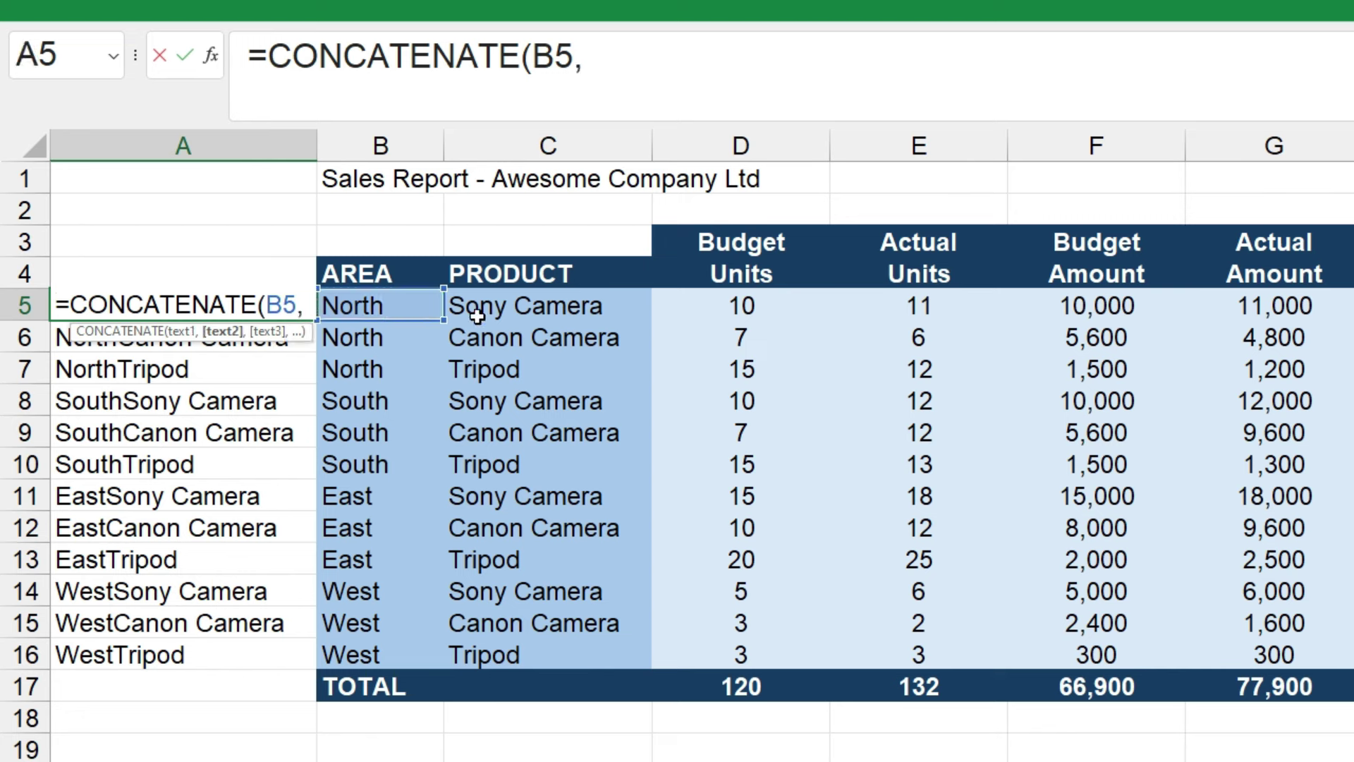
left_click(595, 303)
type(")")
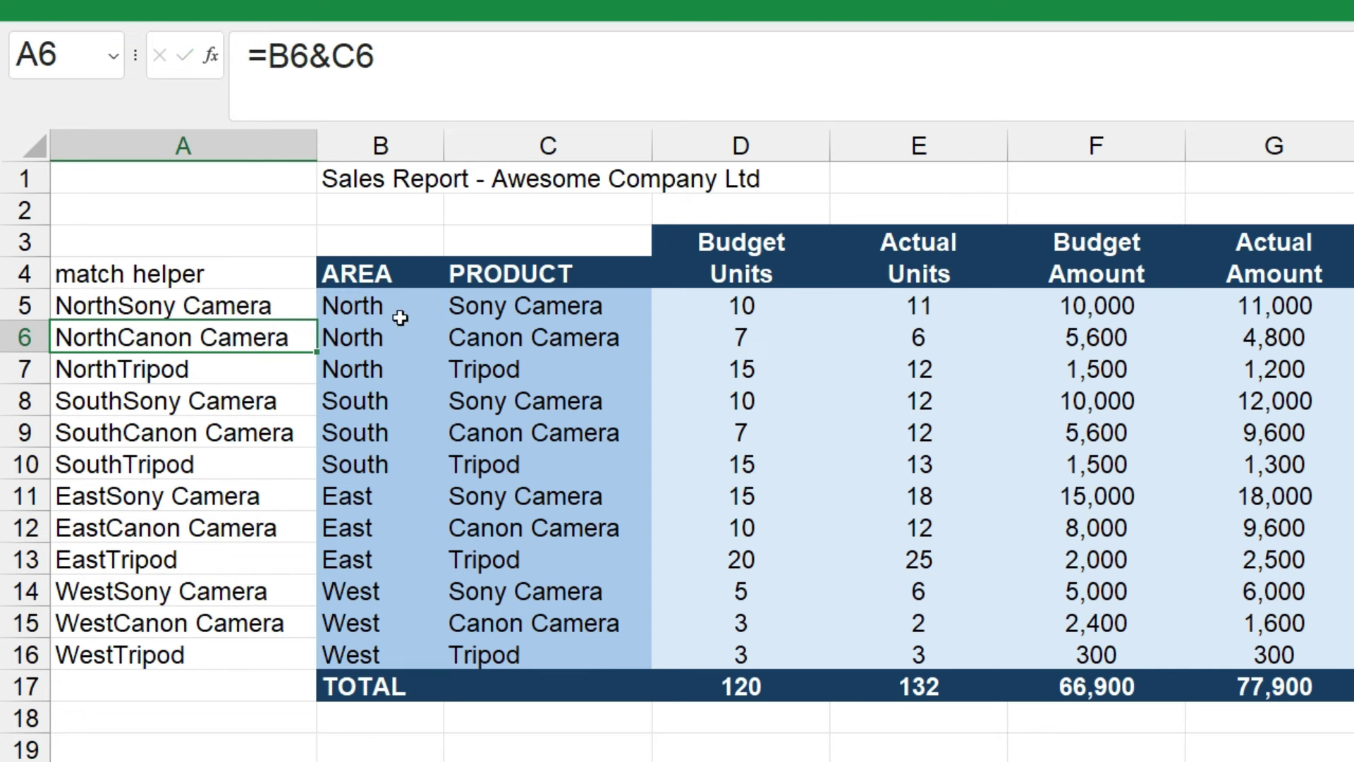
left_click_drag(303, 311, 281, 661)
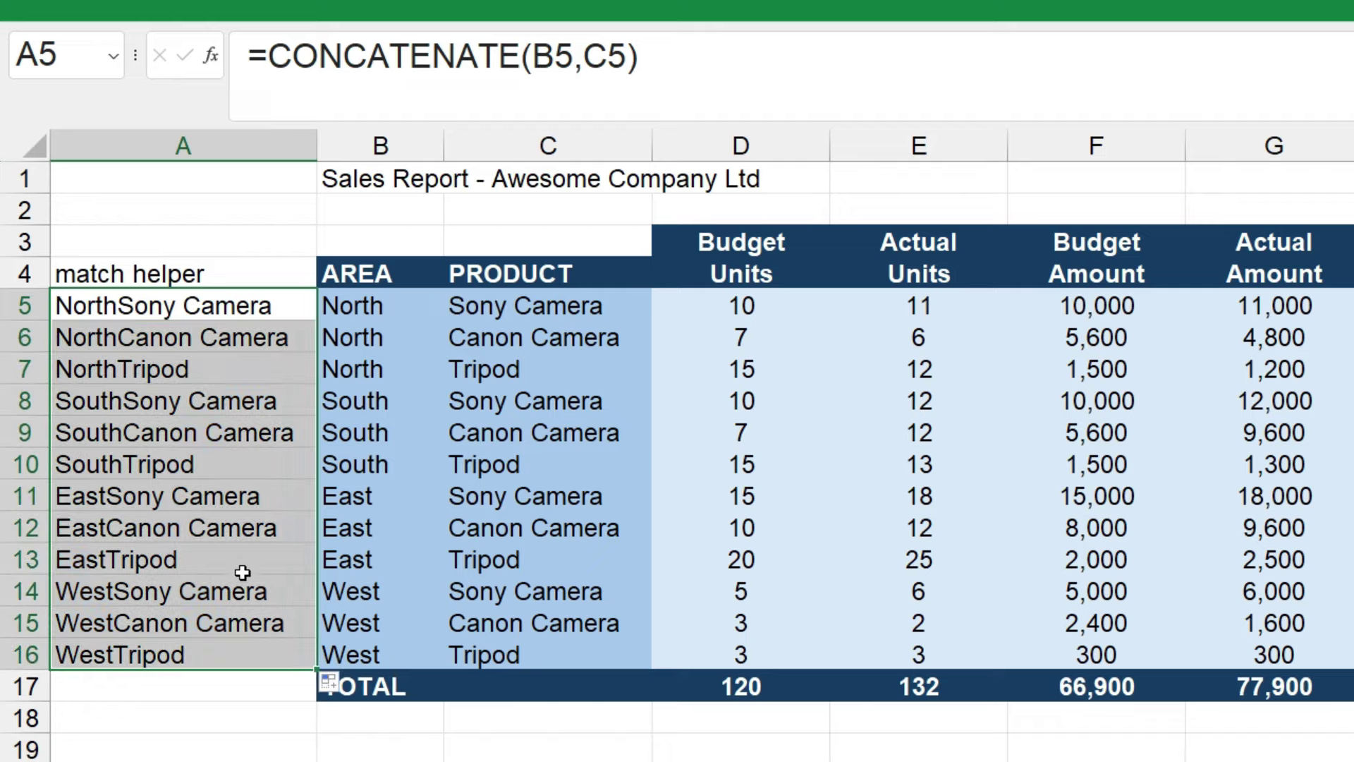
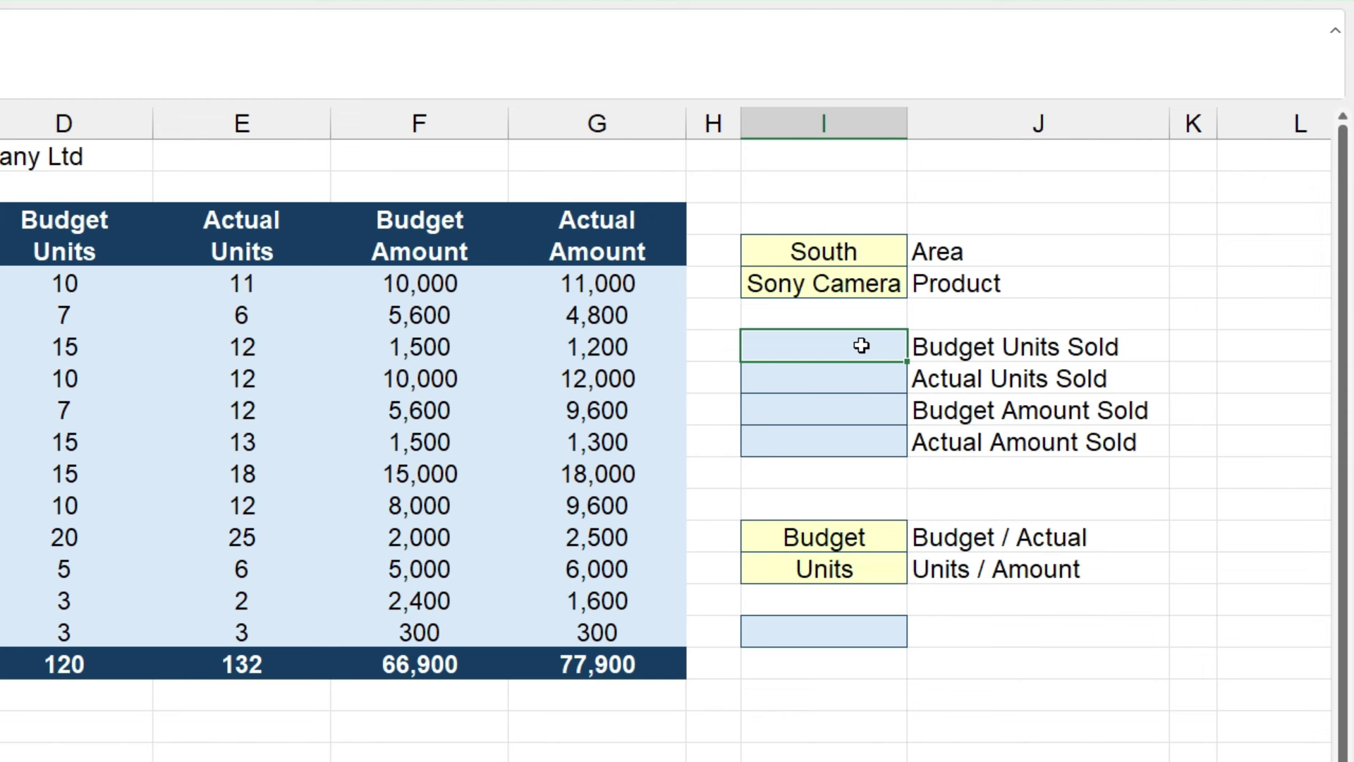
Step: Start an INDEX formula in the Budget Units Sold cell I7 with the budget units D5:D16 as its array
type("=index(")
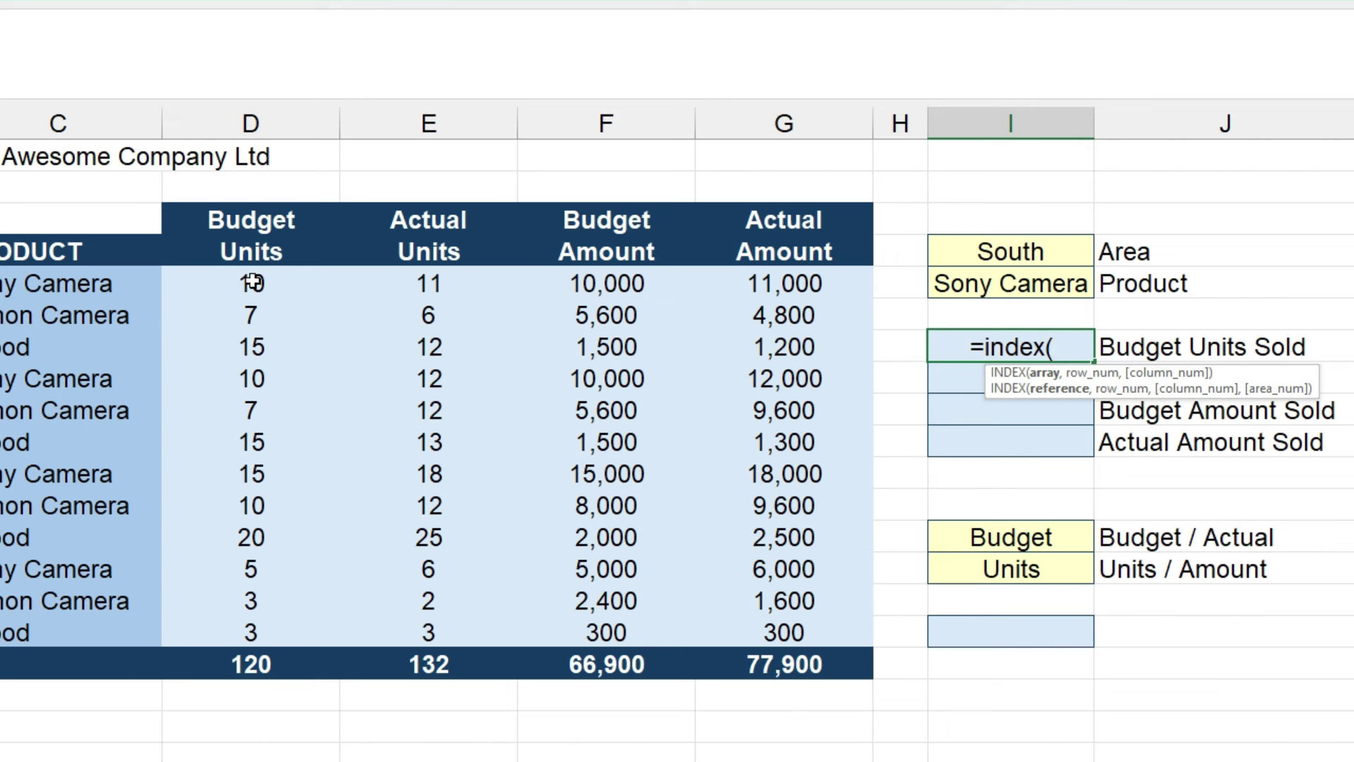
left_click_drag(252, 282, 232, 623)
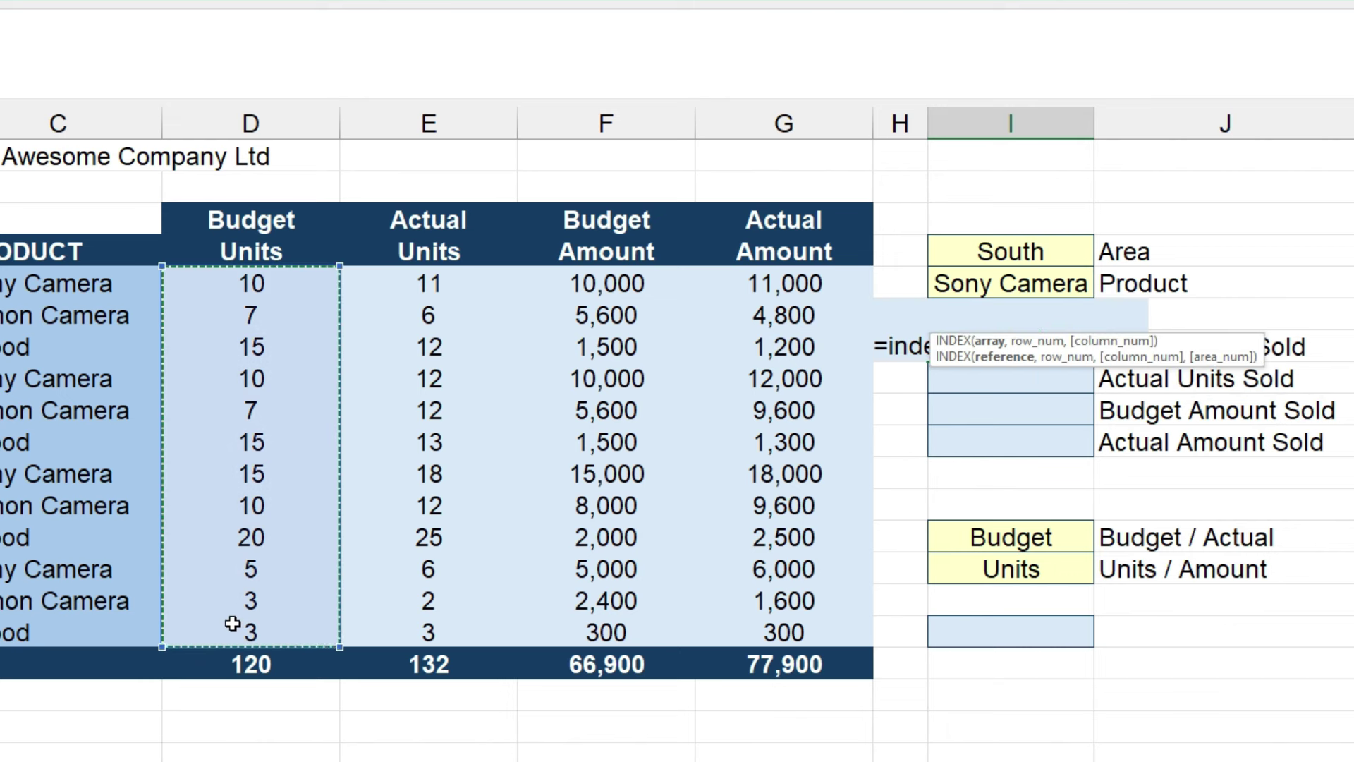
type(",")
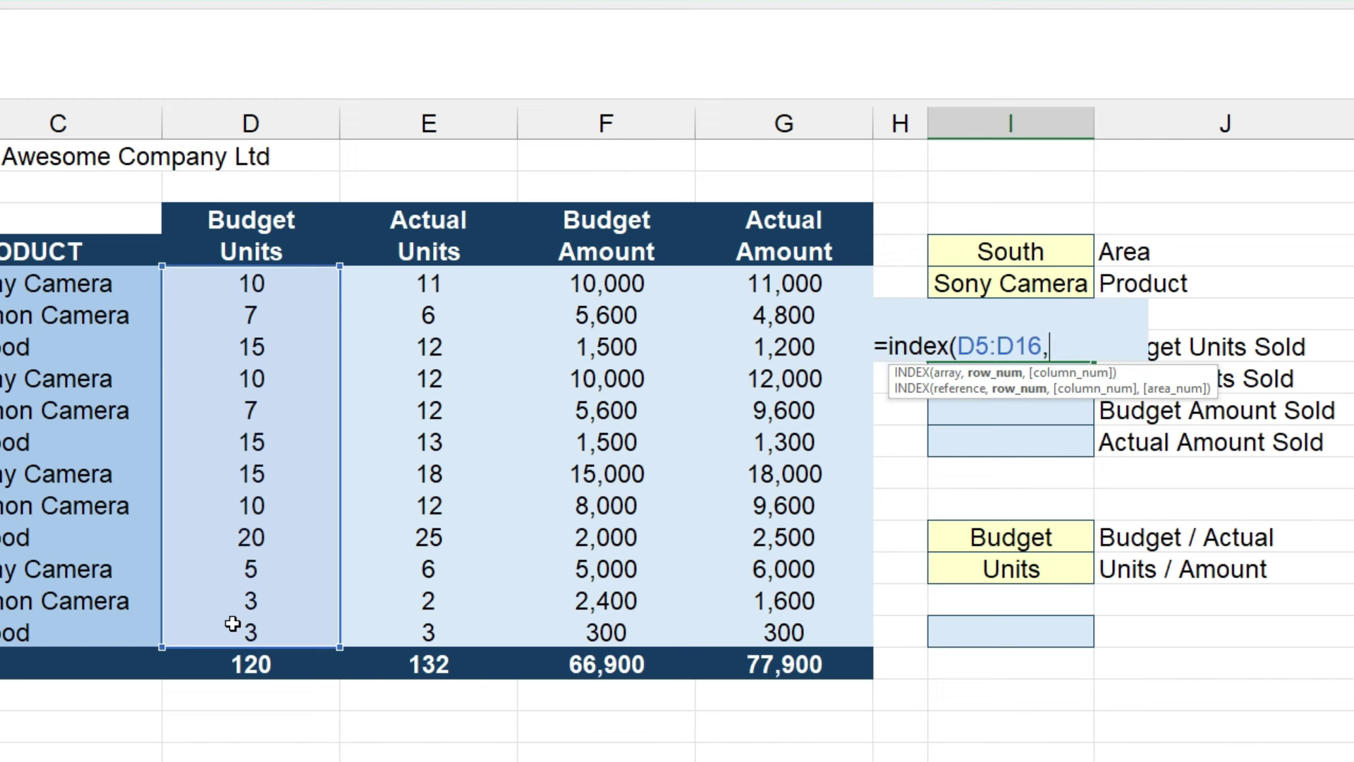
Step: Complete the I7 formula with MATCH(I4&I5,A5:A16,0) as the INDEX row number
type("match(")
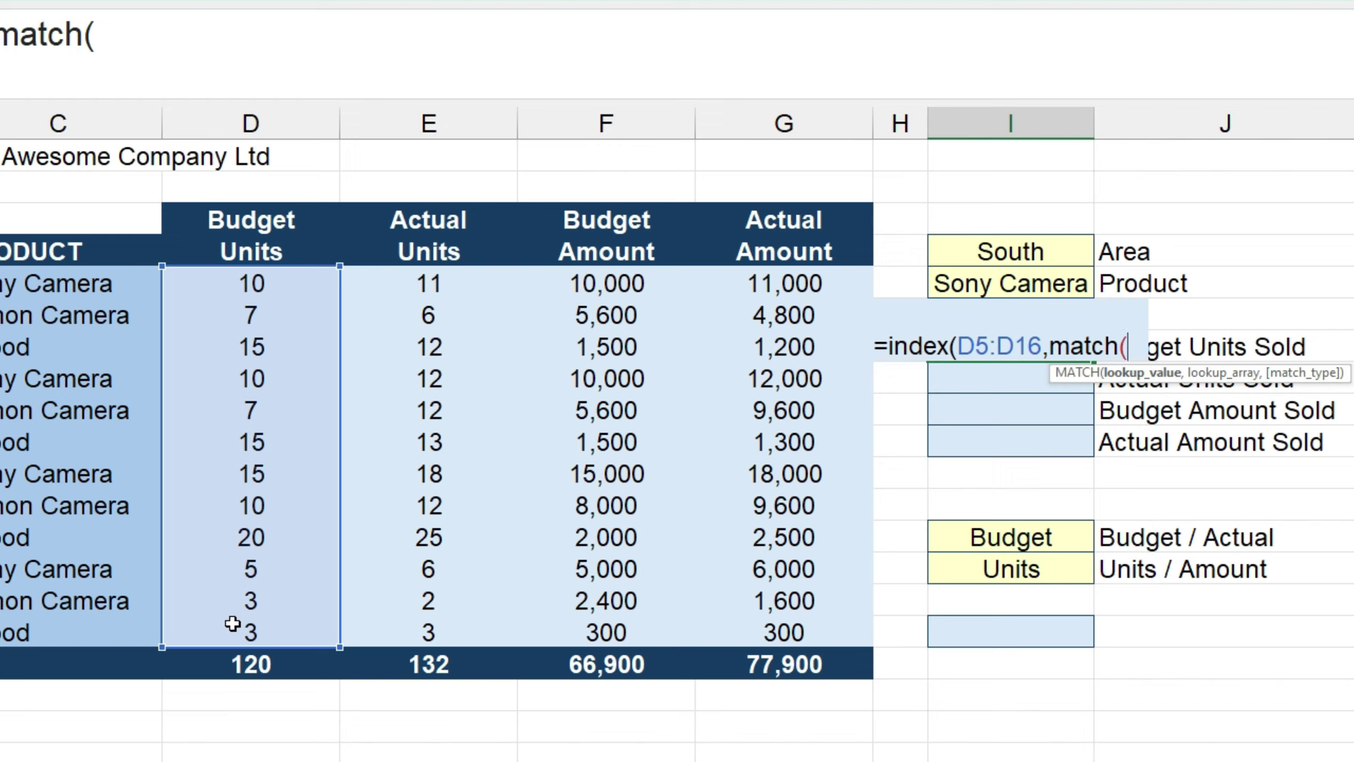
left_click(1010, 249)
type("&")
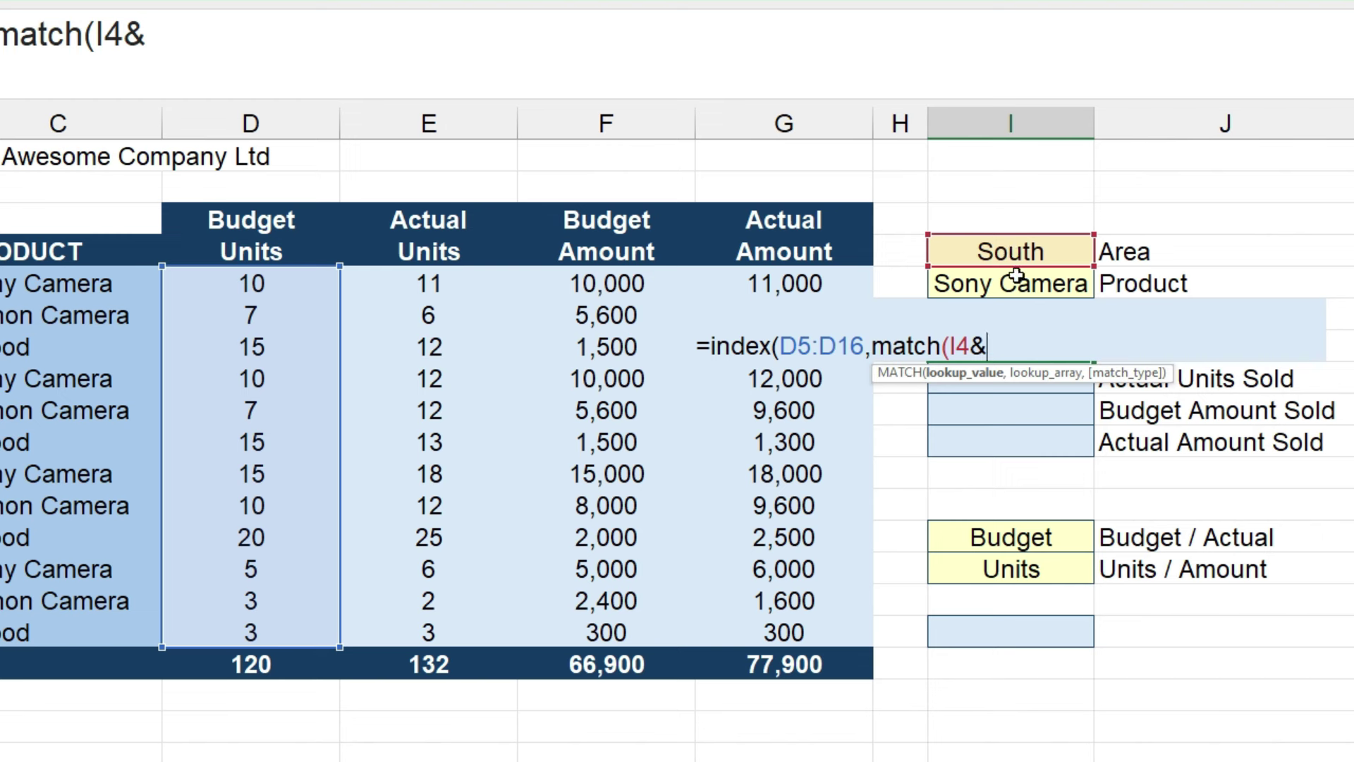
left_click(1014, 276)
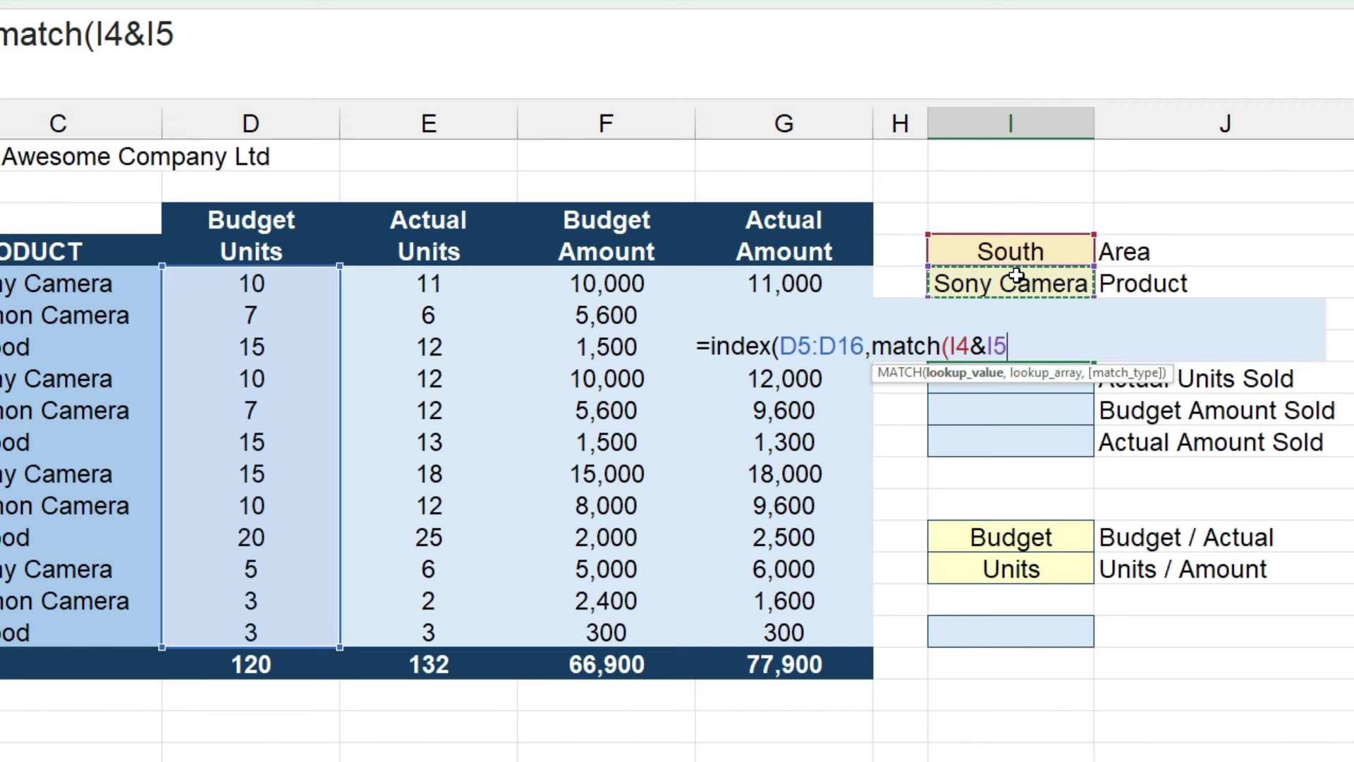
type(",")
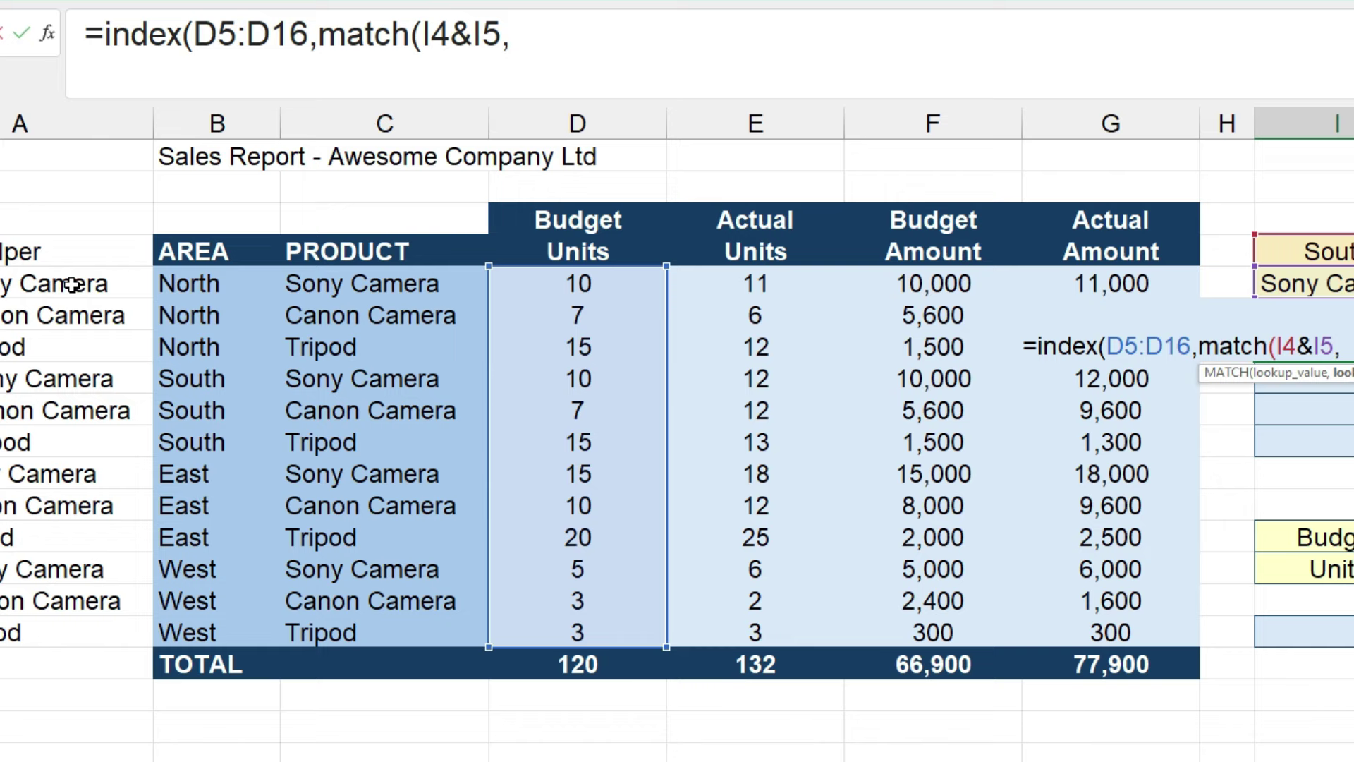
left_click_drag(67, 281, 210, 633)
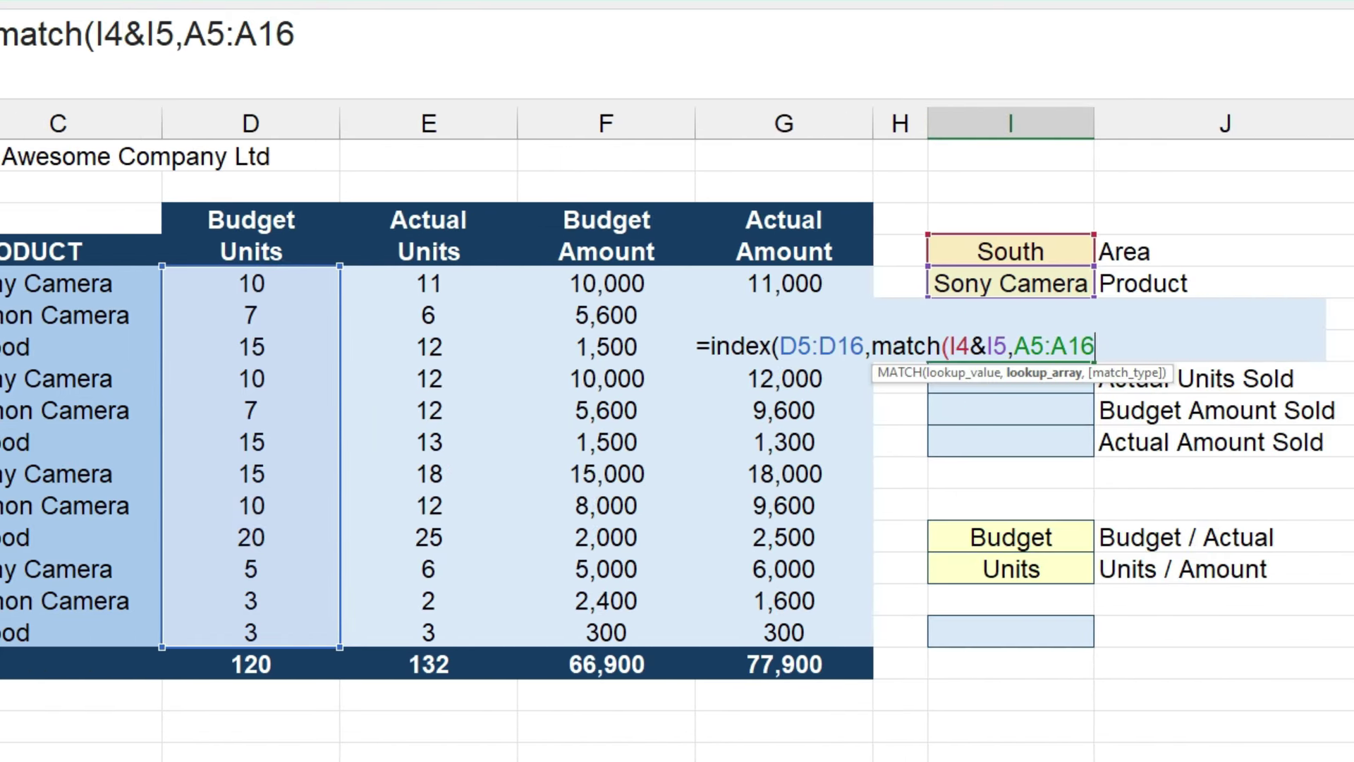
type(",")
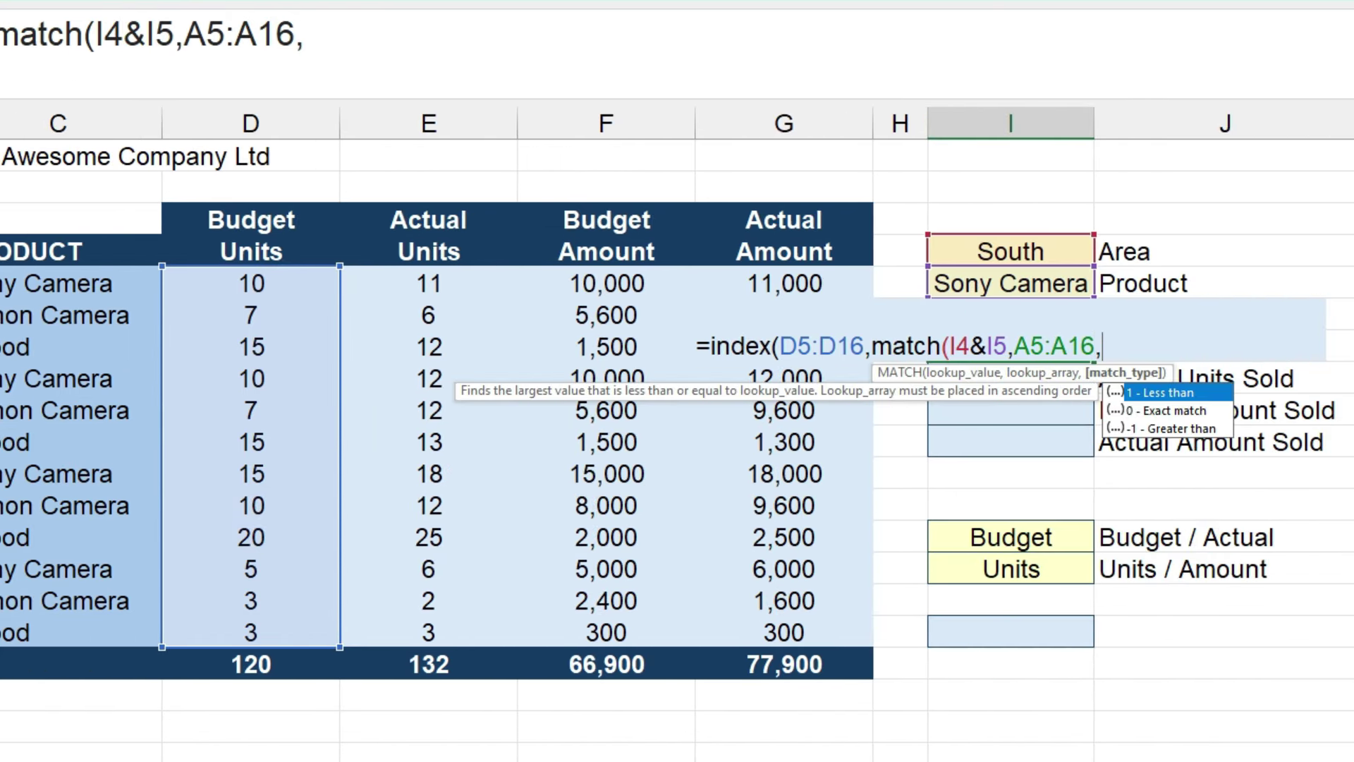
type("0)")
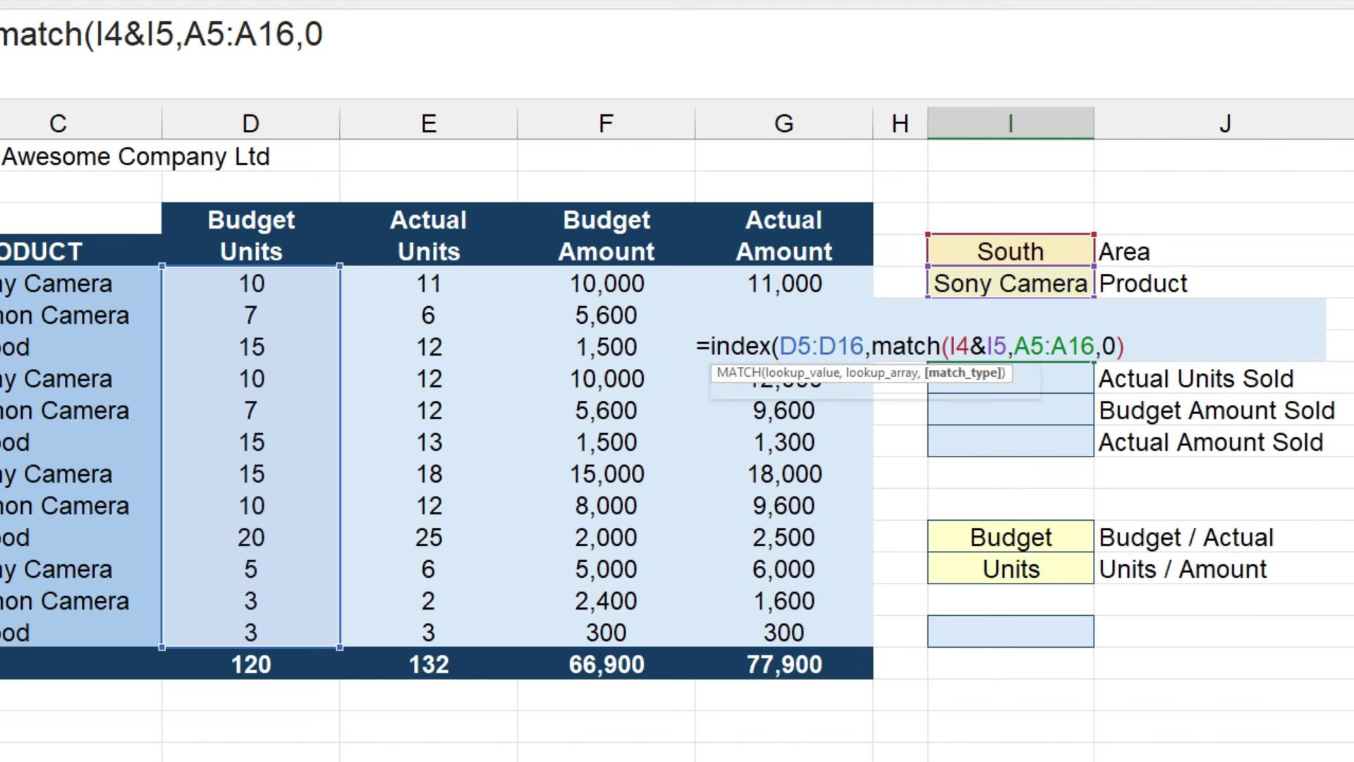
type(")")
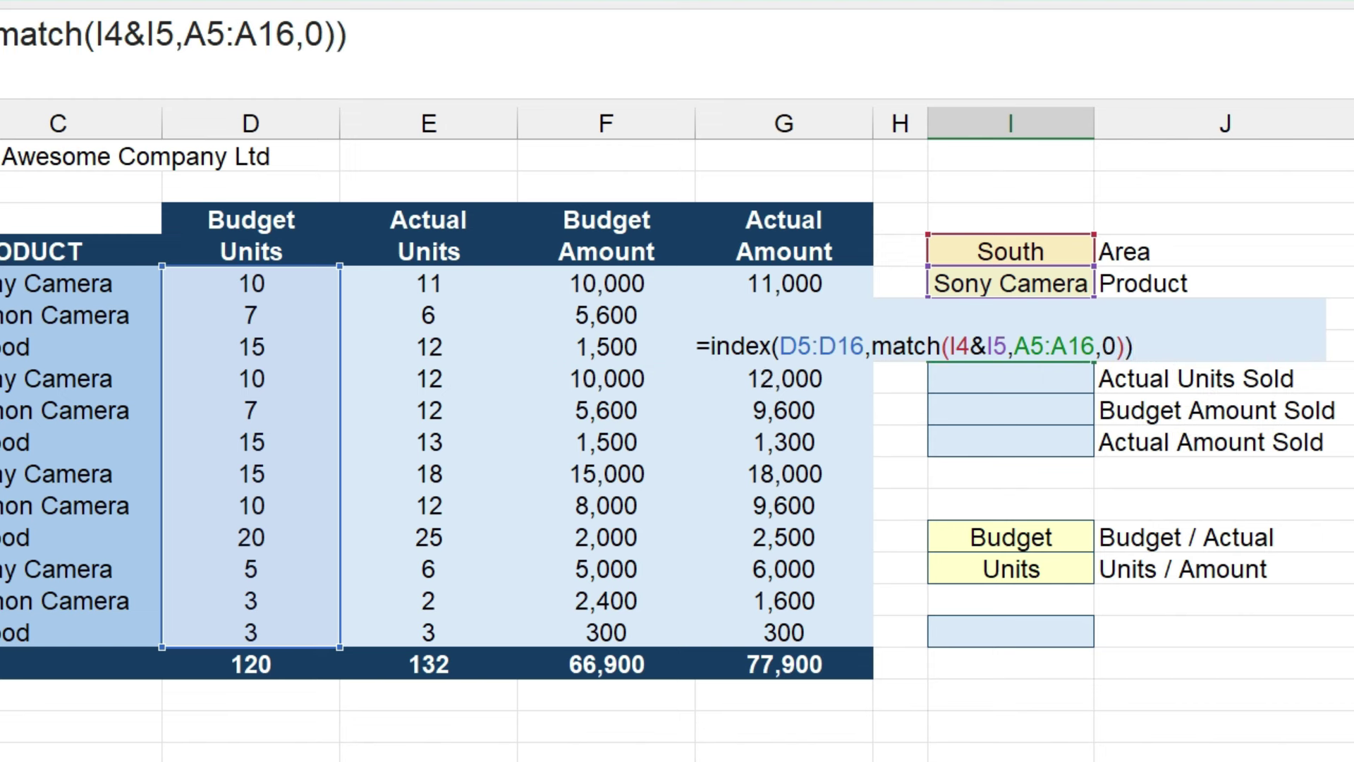
key("Return")
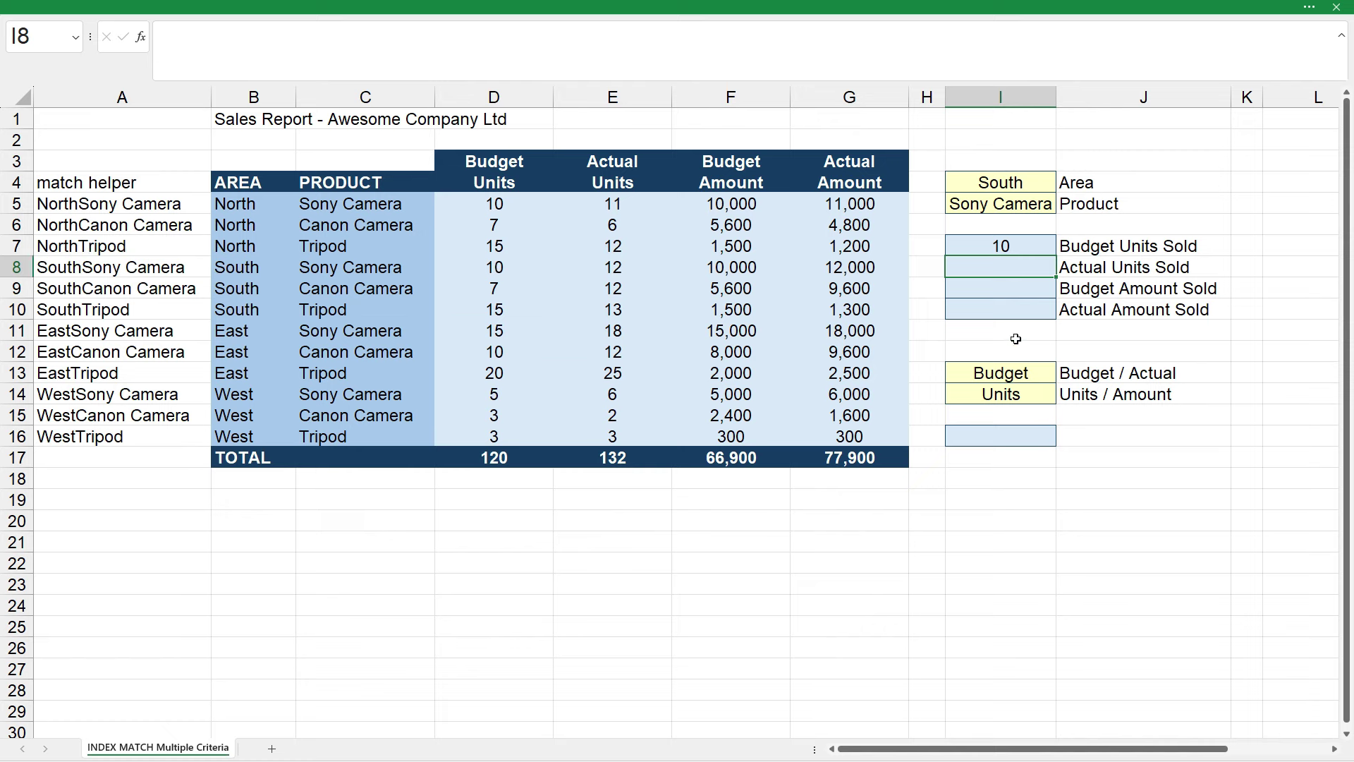
Step: Make all references in the I7 formula absolute, giving =INDEX($D$5:$D$16,MATCH($I$4&$I$5,$A$5:$A$16,0))
left_click(1023, 246)
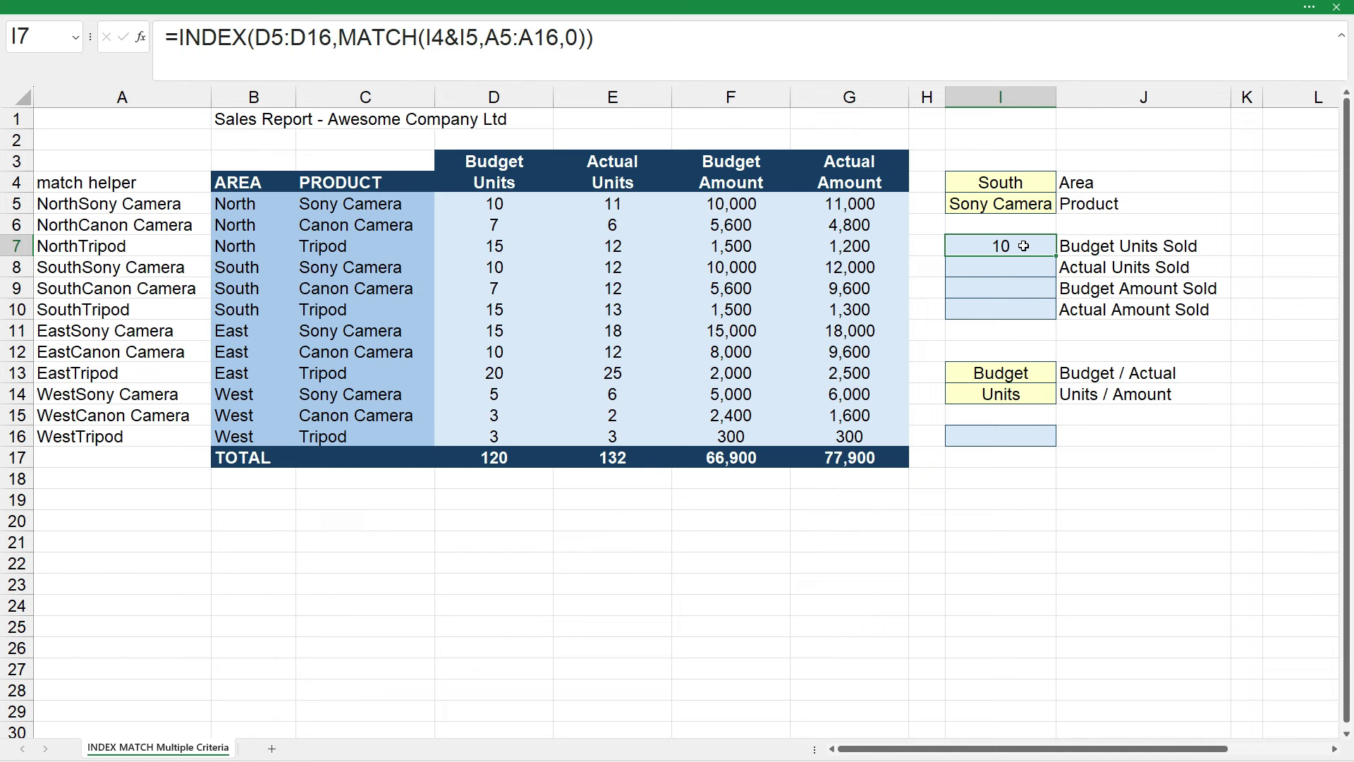
left_click(275, 36)
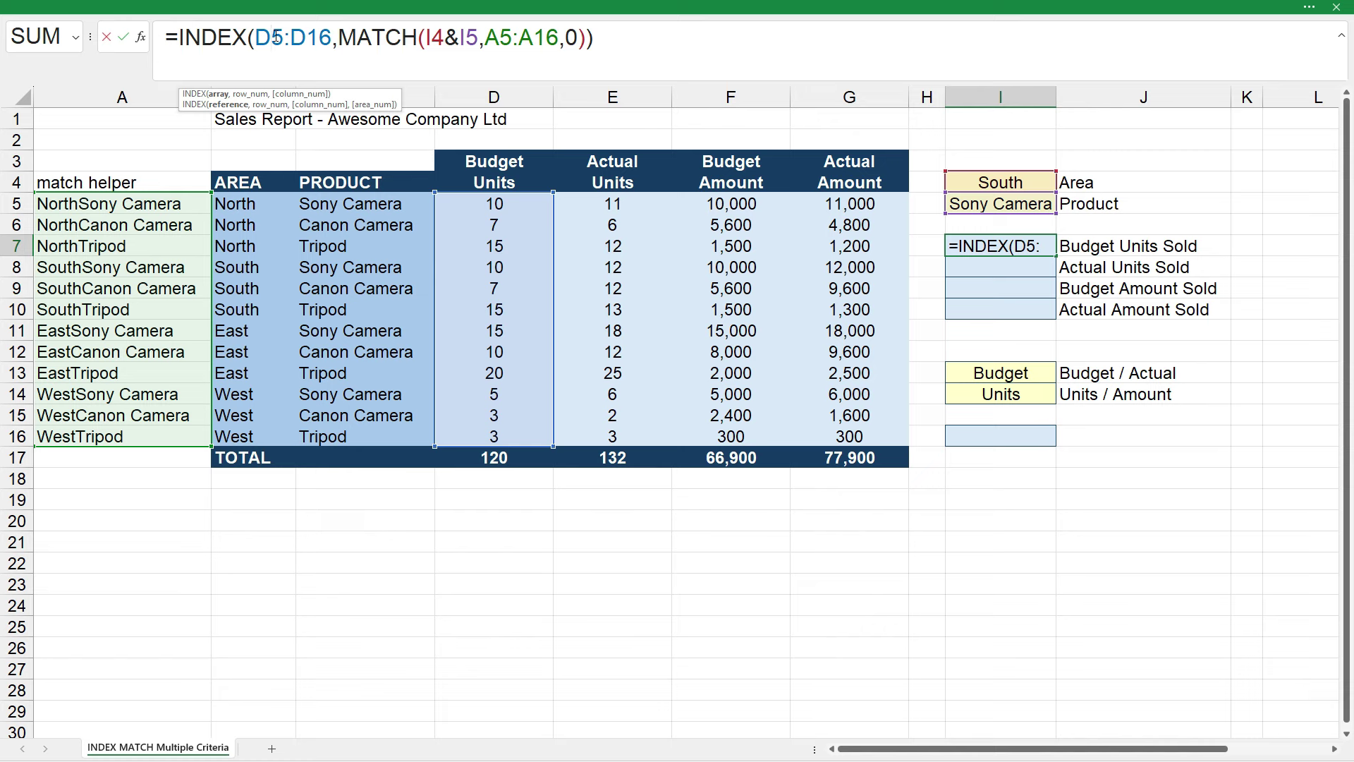
key("F4")
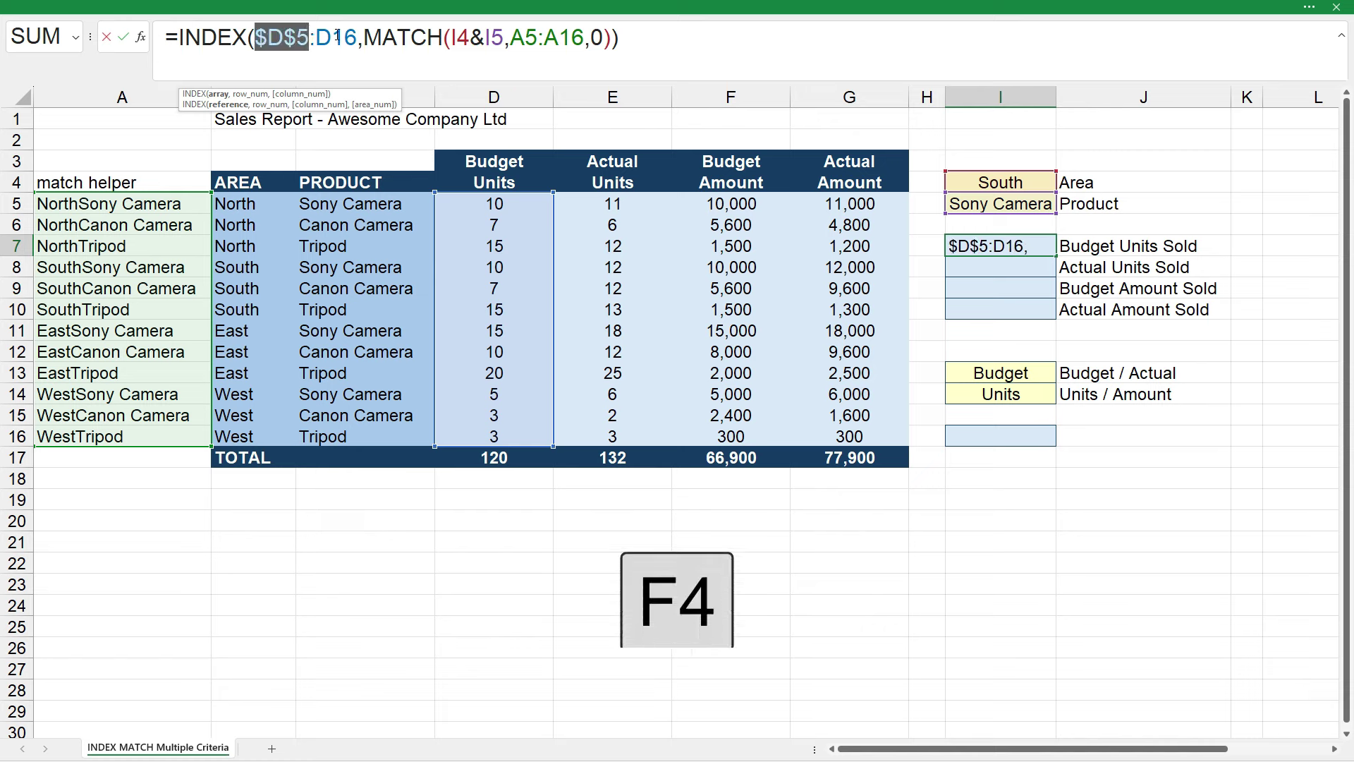
left_click(336, 35)
key("F4")
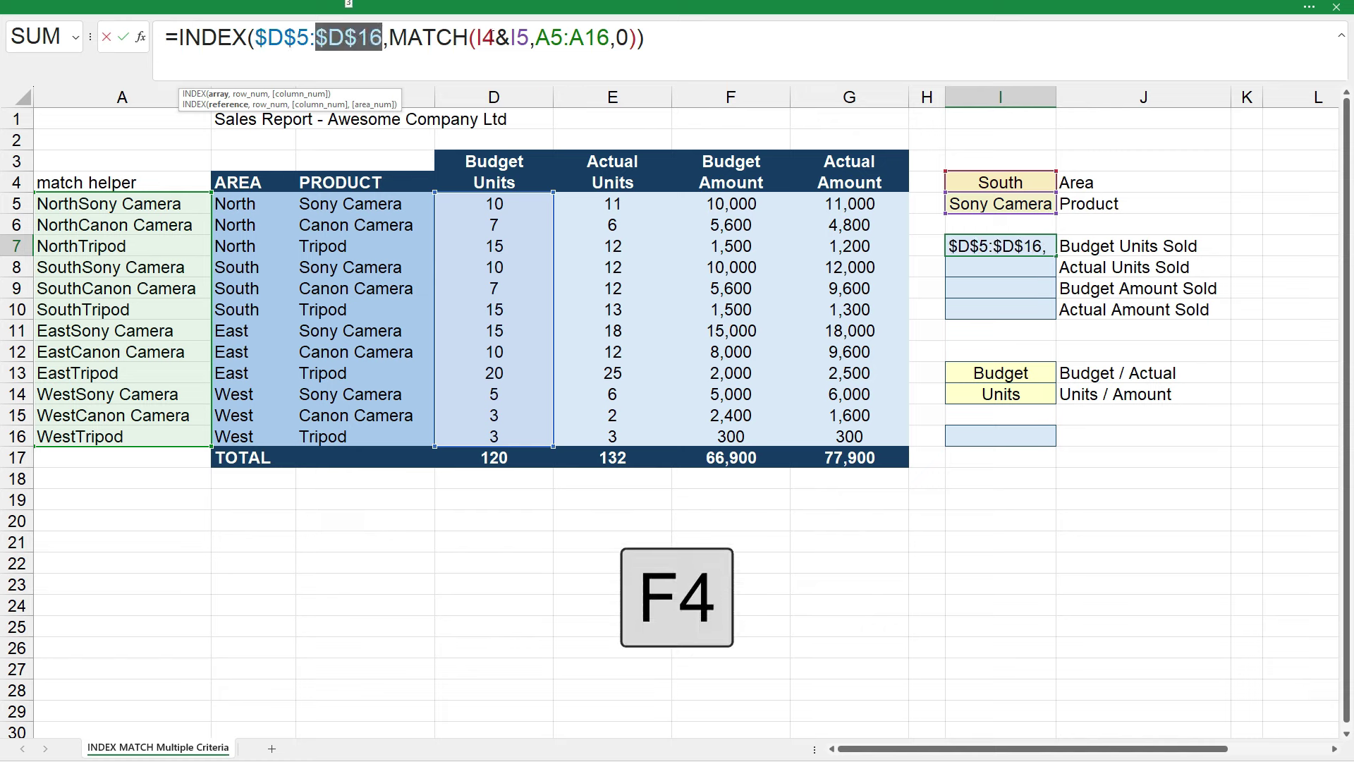
left_click(495, 37)
key("F4")
left_click(543, 37)
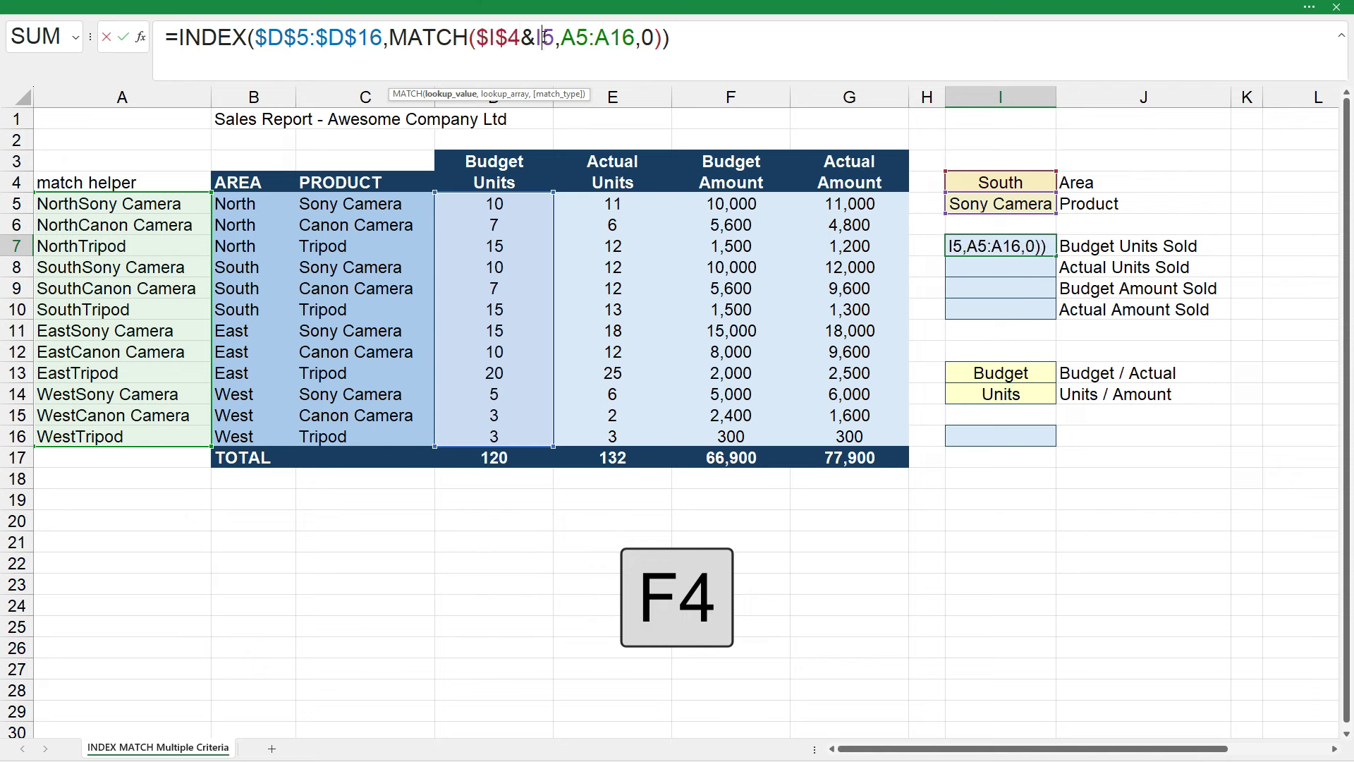
key("F4")
left_click(600, 37)
key("F4")
left_click(670, 39)
key("F4")
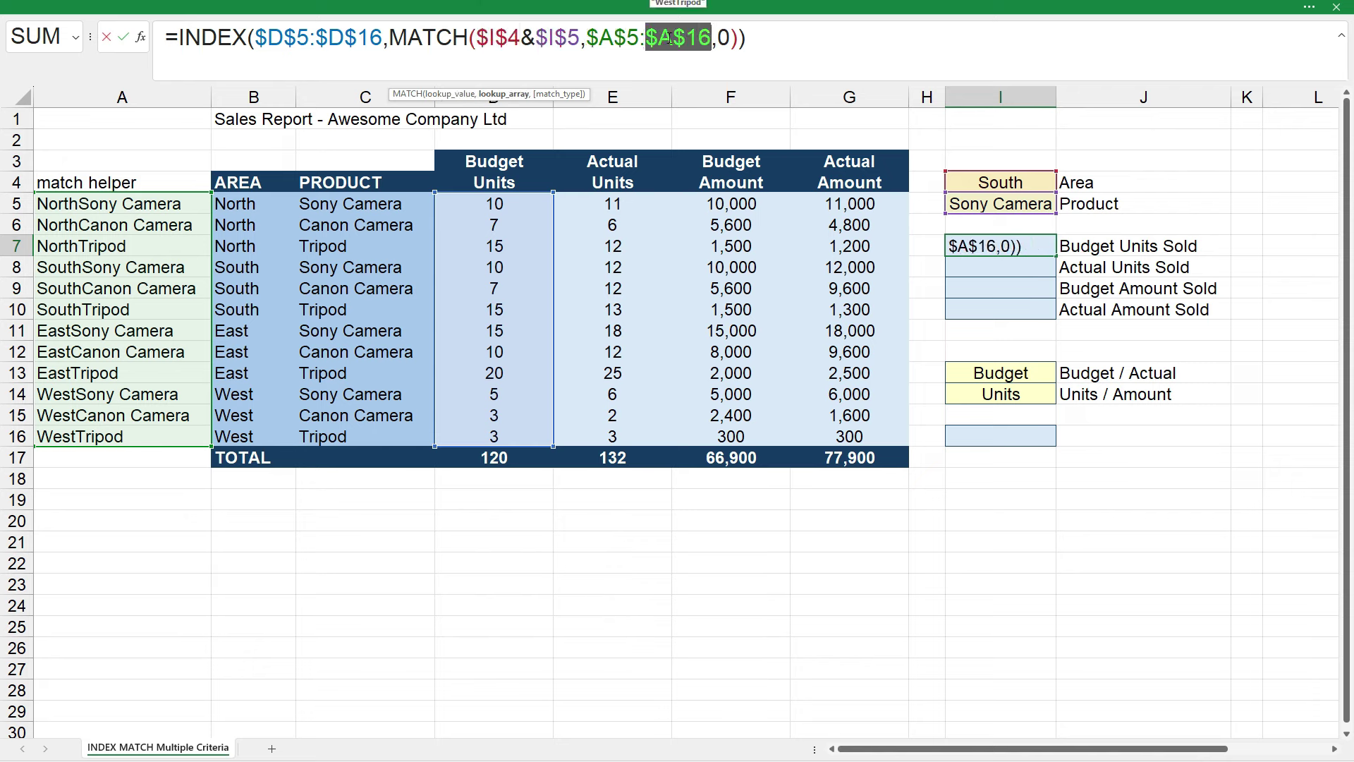
key("Return")
Step: Copy the I7 formula down to the Actual Units Sold cell I8 and change its INDEX array to $E$5:$E$16
left_click(1049, 253)
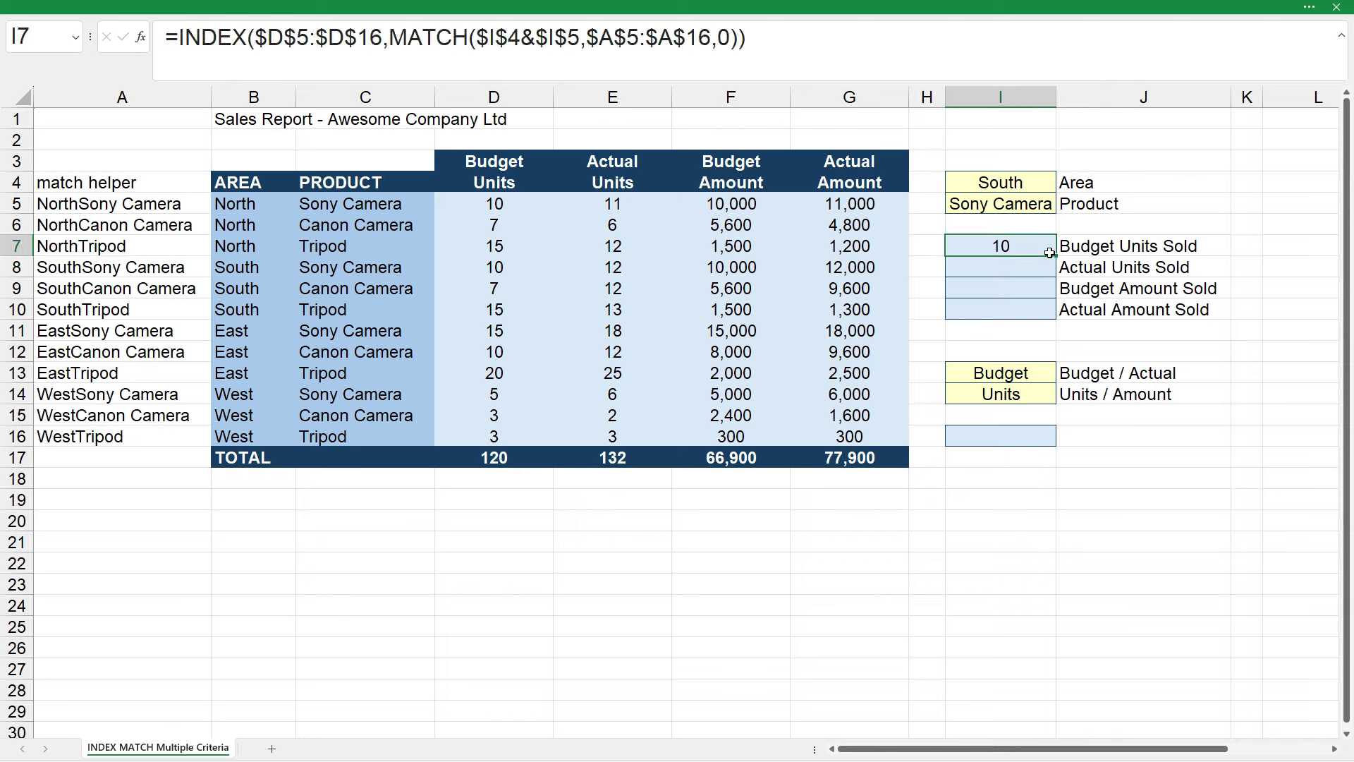
mouse_move(1049, 252)
left_mouse_down()
mouse_move(1054, 272)
mouse_move(1027, 266)
left_mouse_up()
left_click(1024, 266)
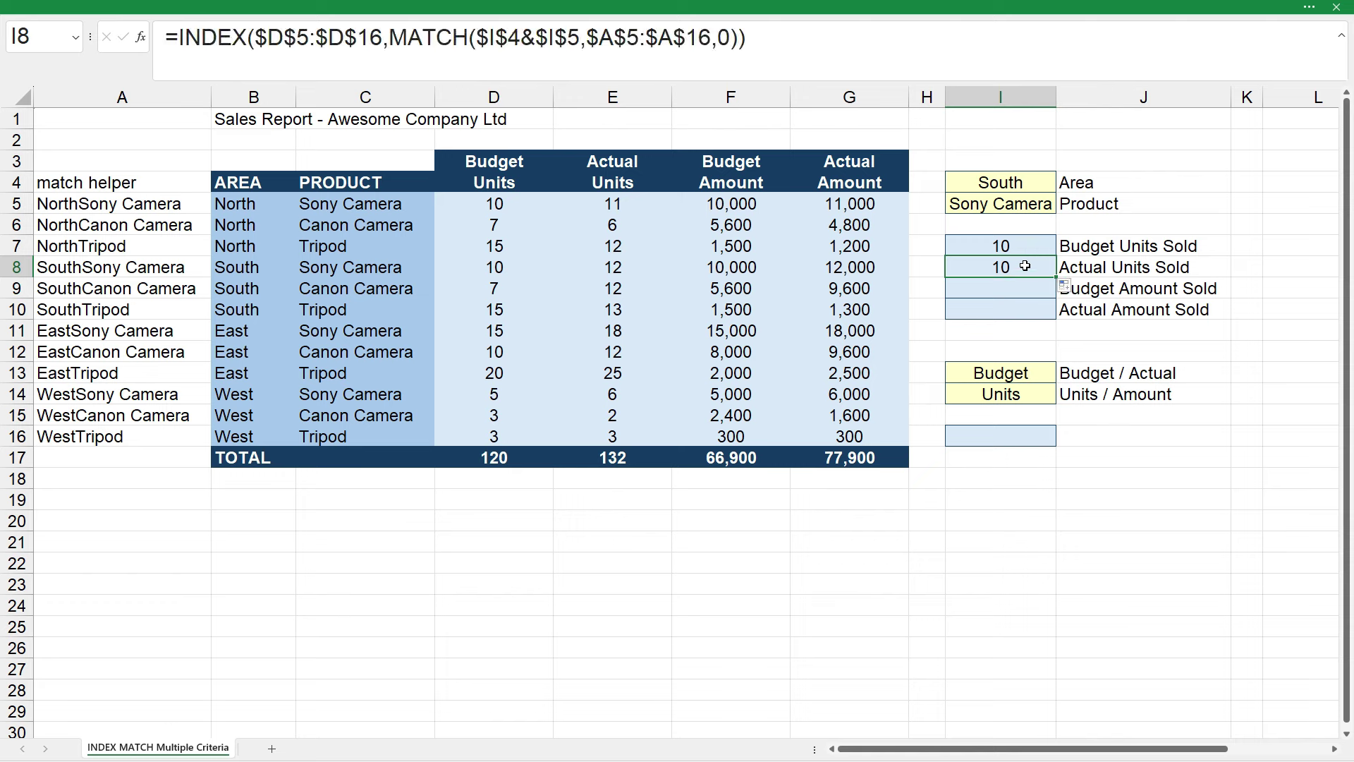
left_click(699, 39)
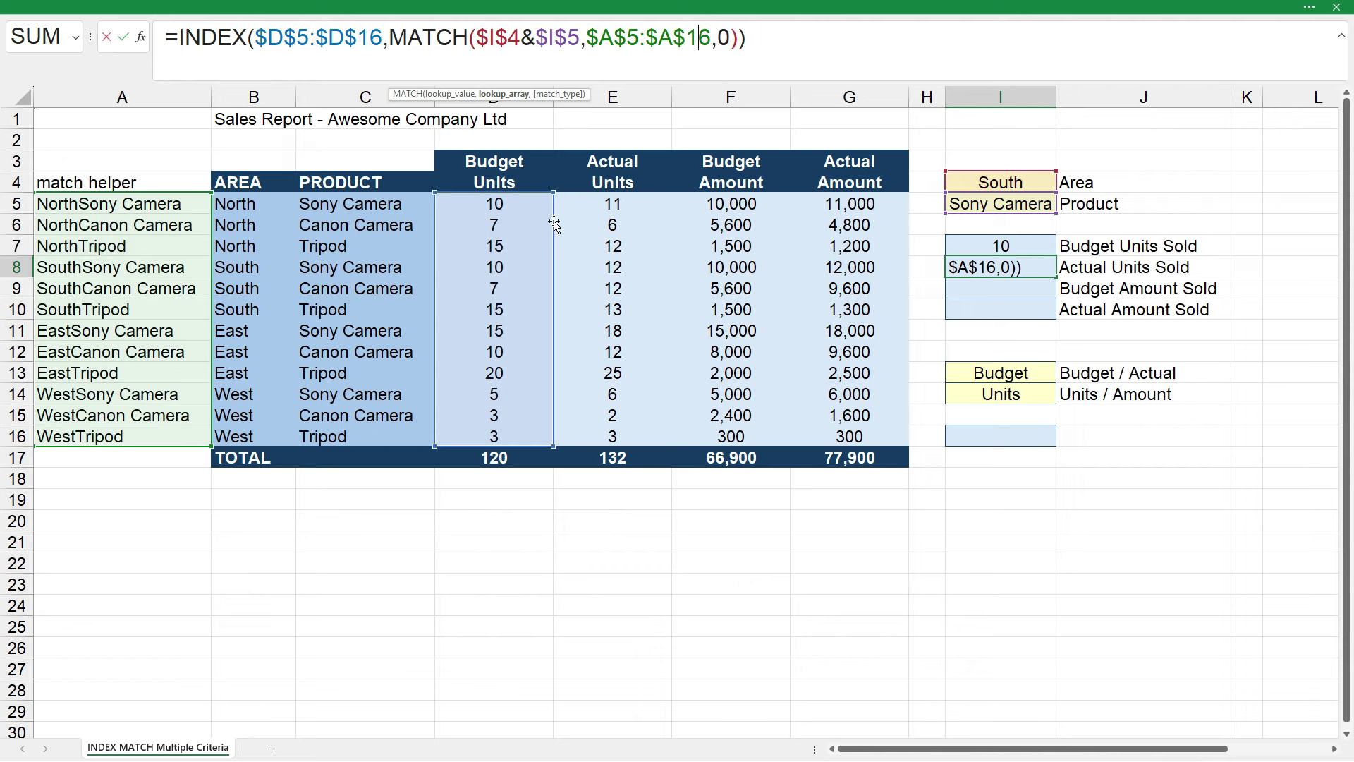
left_click_drag(554, 224, 587, 219)
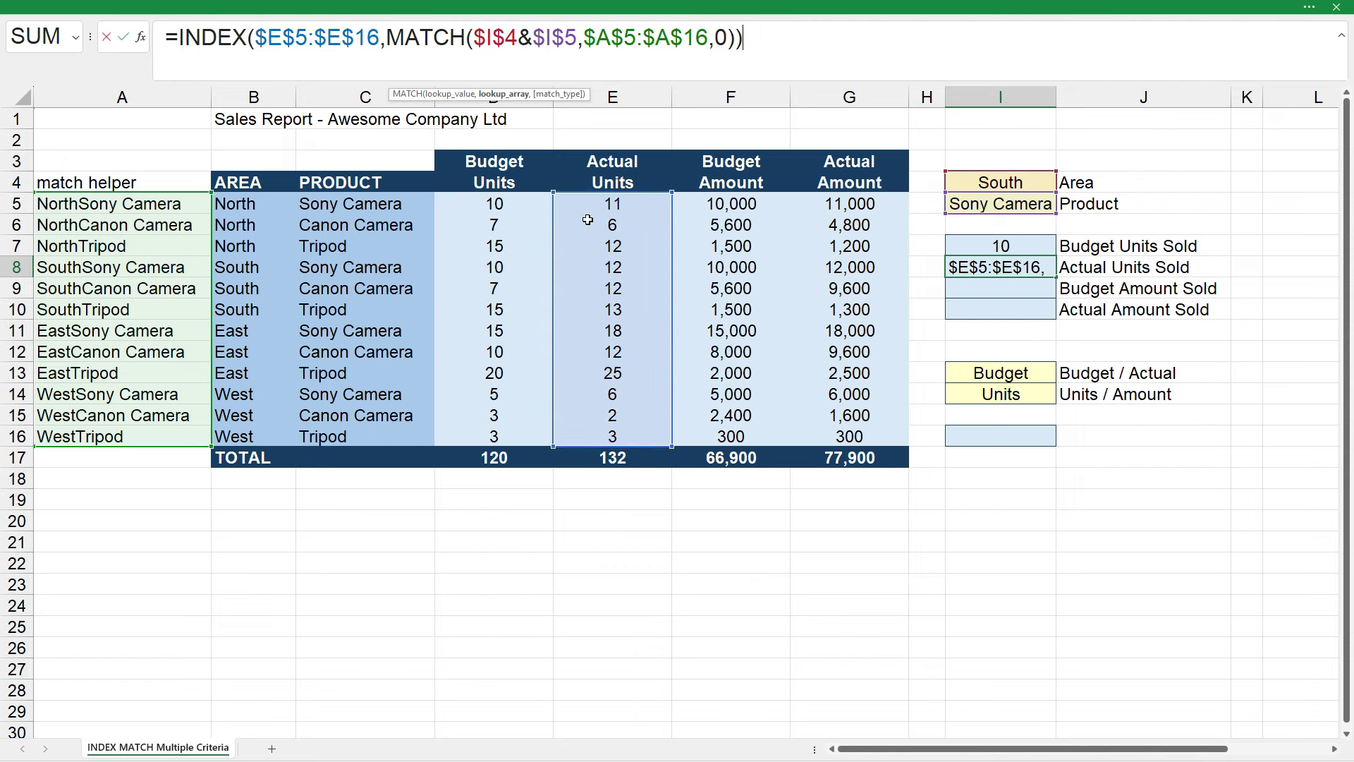
key("Return")
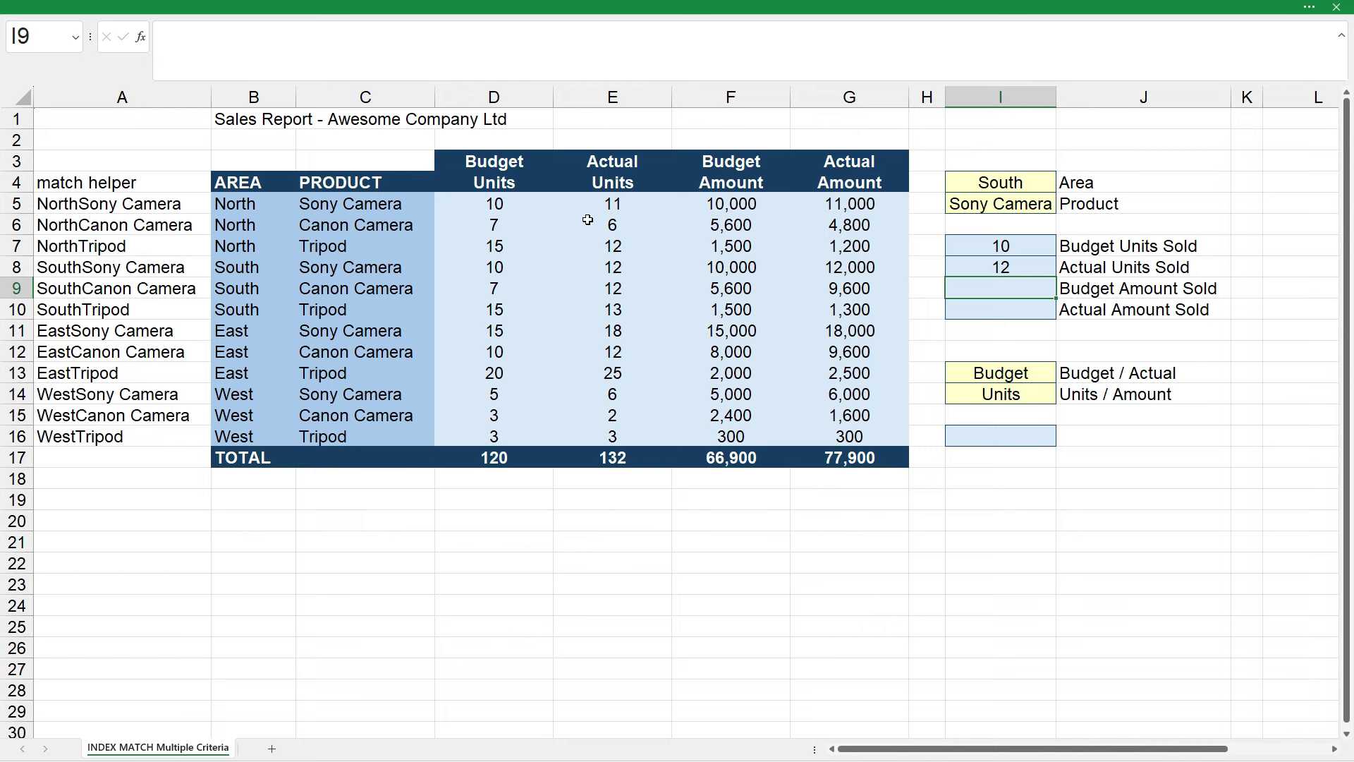
Step: Copy the I8 formula down to the Budget Amount Sold cell I9 and change its INDEX array to $F$5:$F$16
left_click(1044, 270)
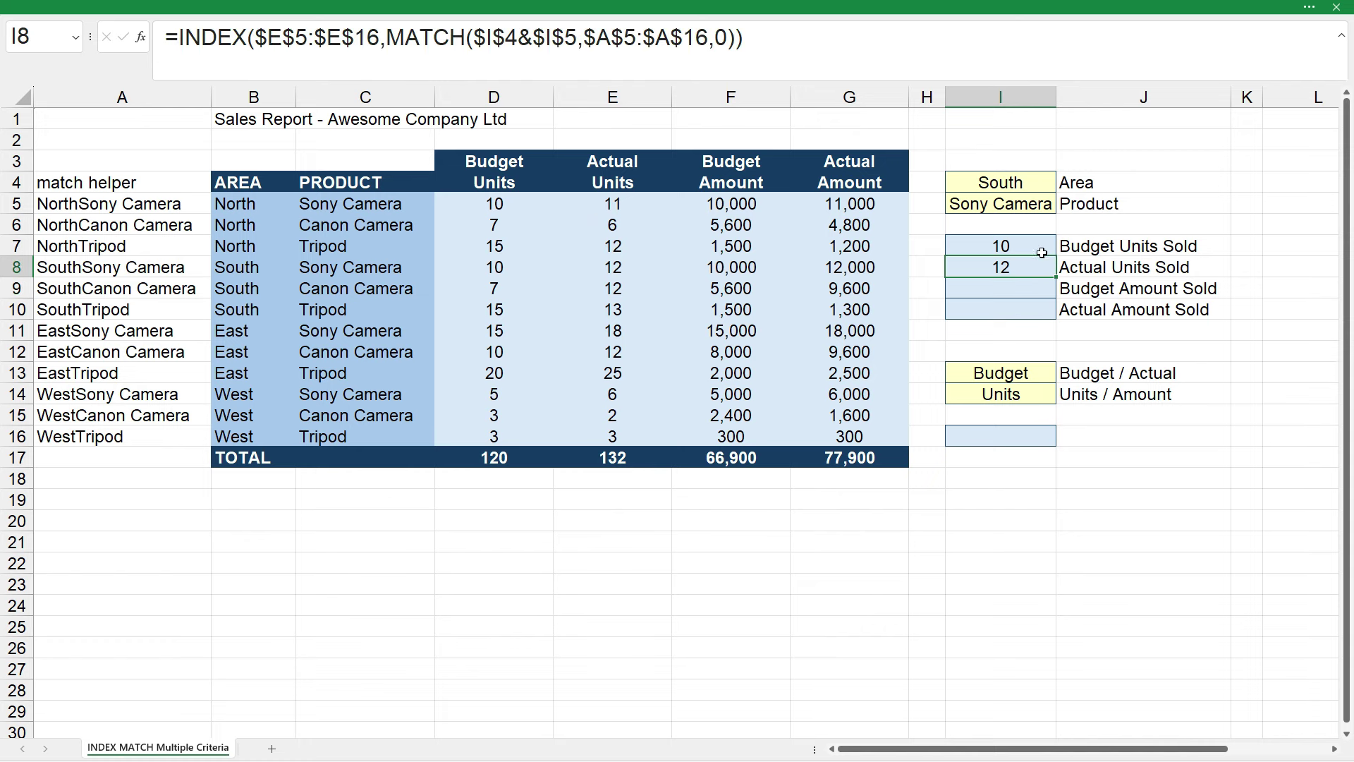
left_click(1002, 51)
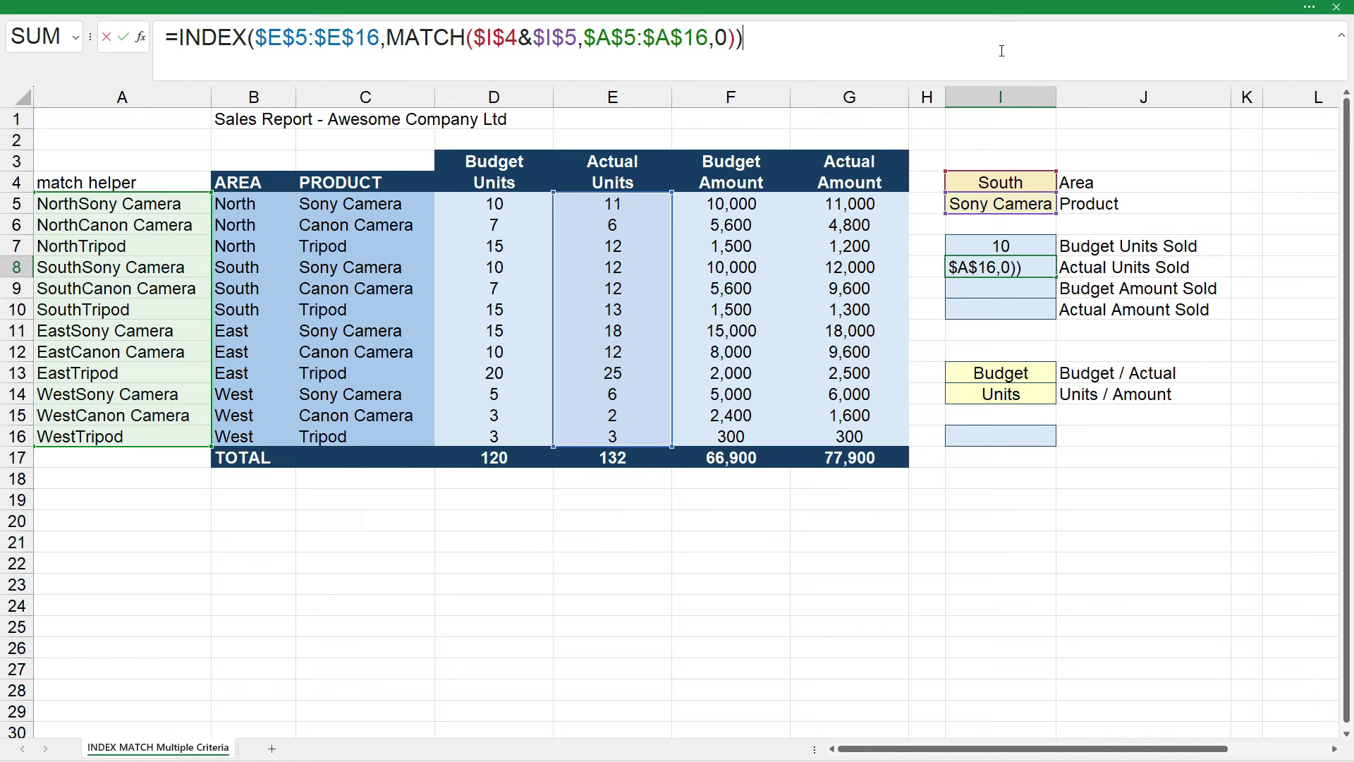
key("ctrl+Return")
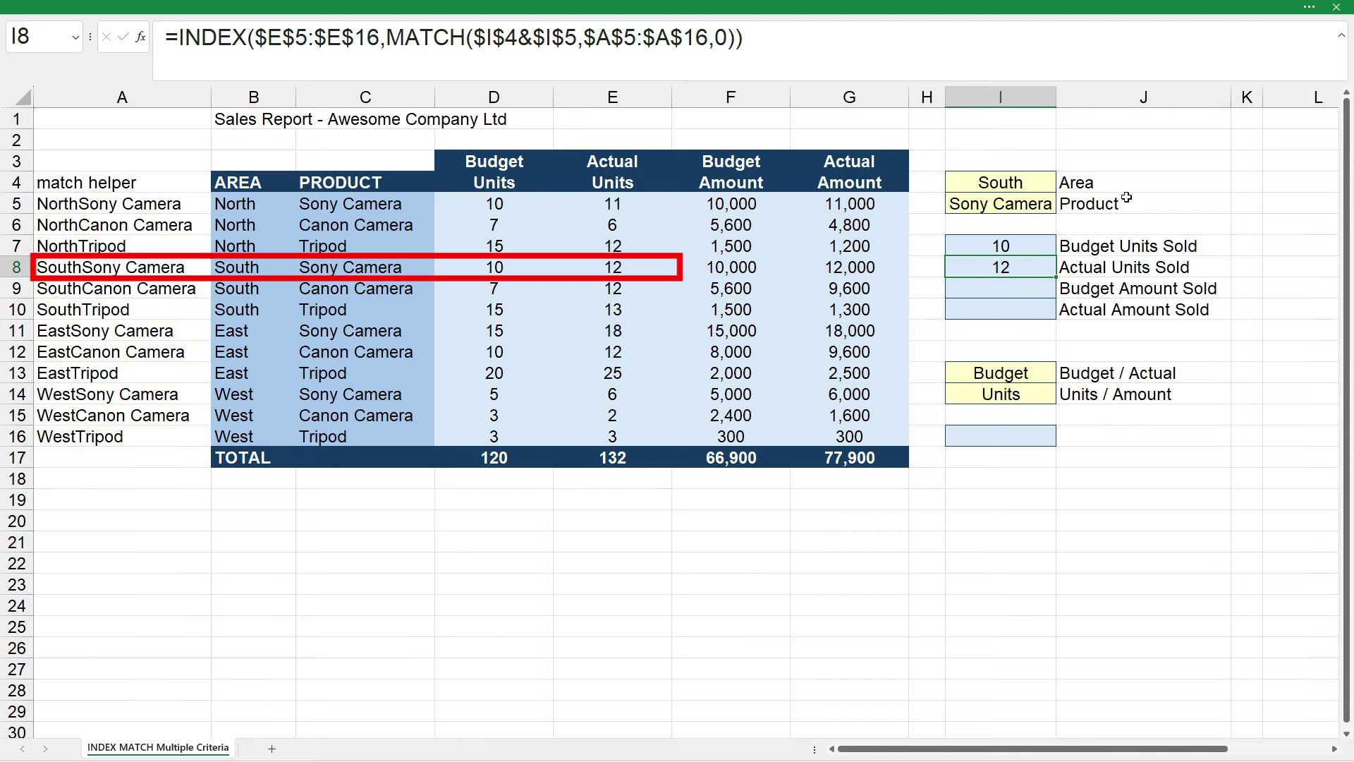
left_click_drag(1058, 279, 1058, 300)
left_click(686, 55)
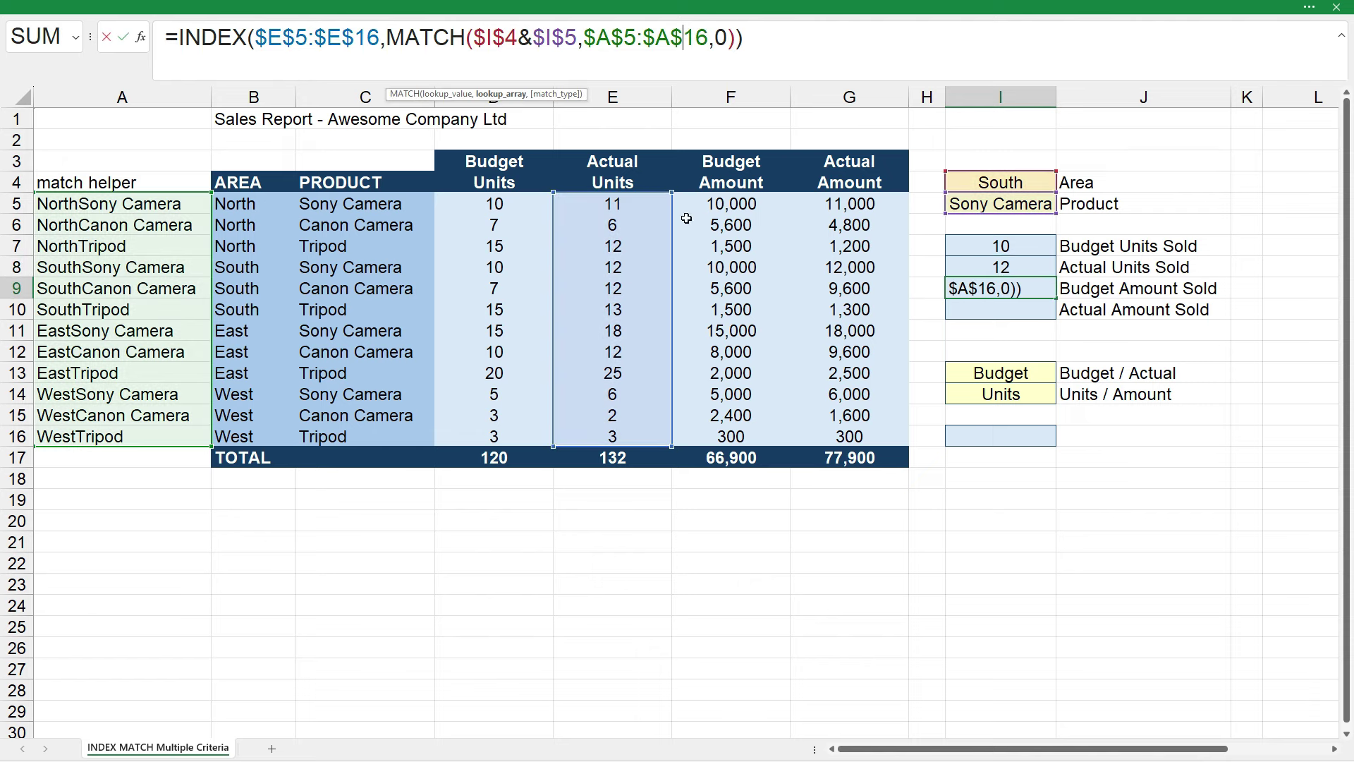
left_click_drag(672, 226, 730, 224)
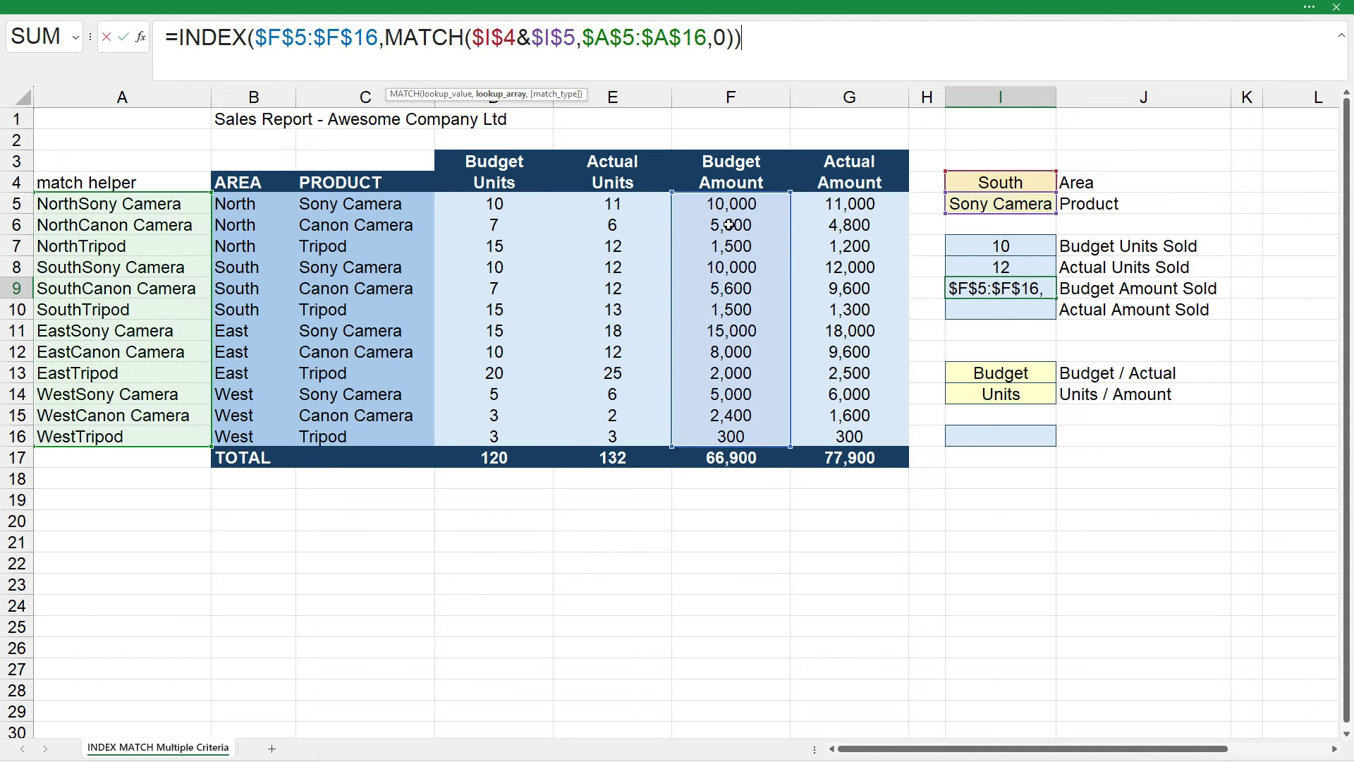
key("Return")
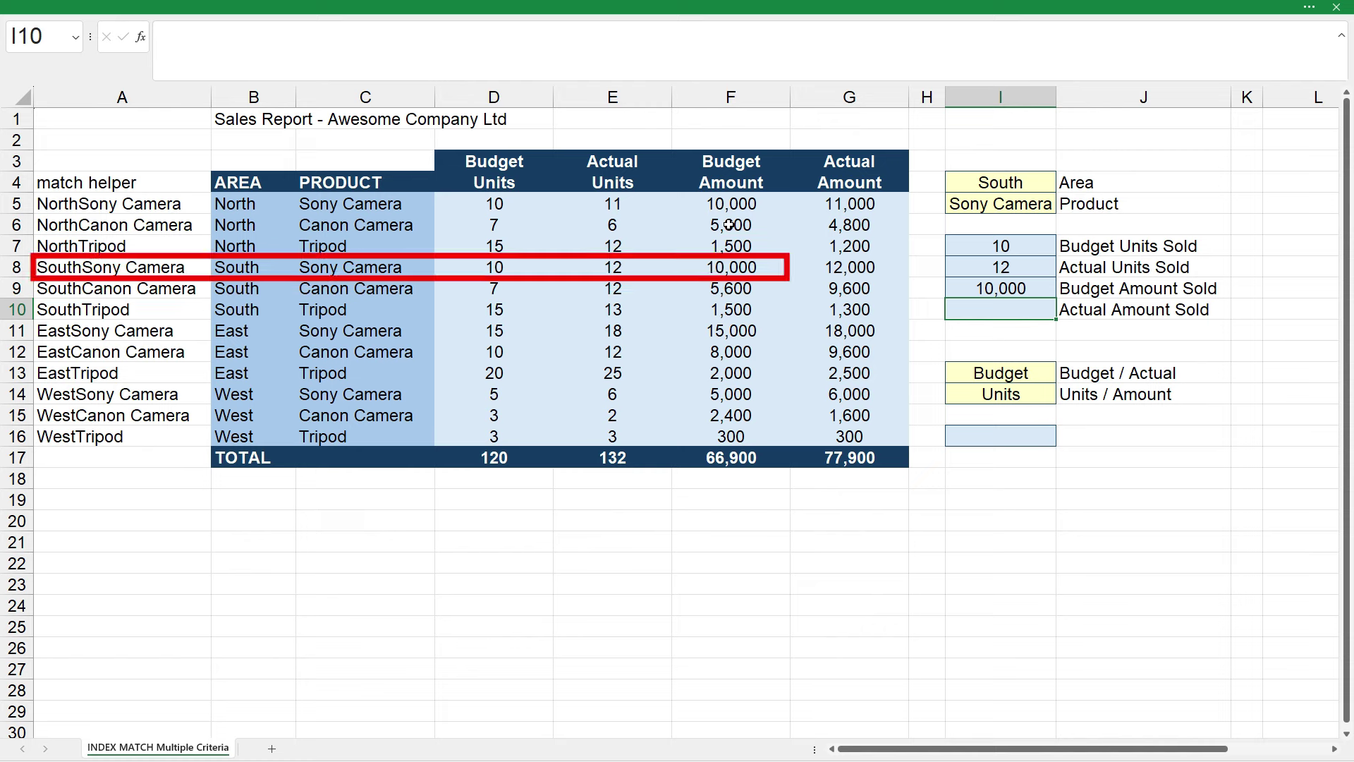
Step: Copy the I9 formula down to the Actual Amount Sold cell I10 and change its INDEX array to $G$5:$G$16
left_click(1016, 283)
left_click_drag(1058, 300, 1058, 319)
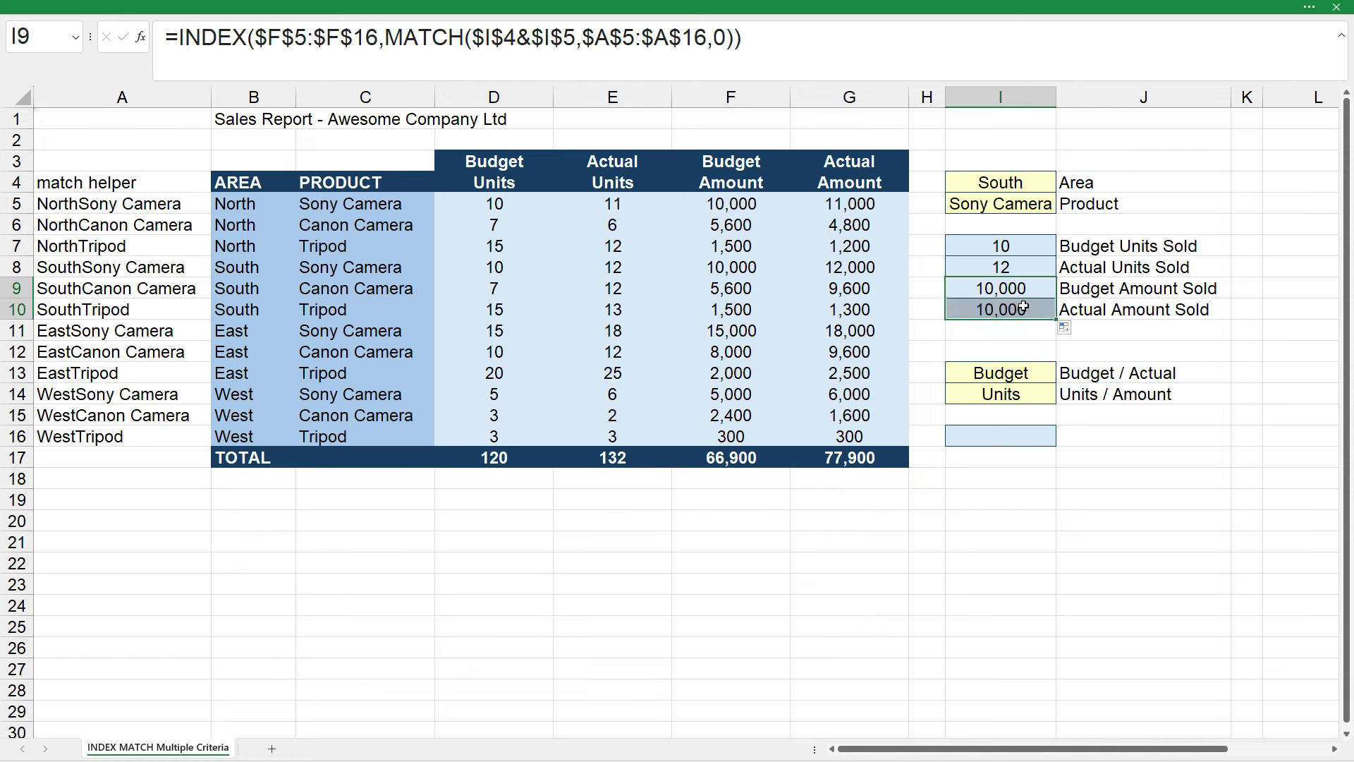
left_click(1014, 303)
left_click(655, 38)
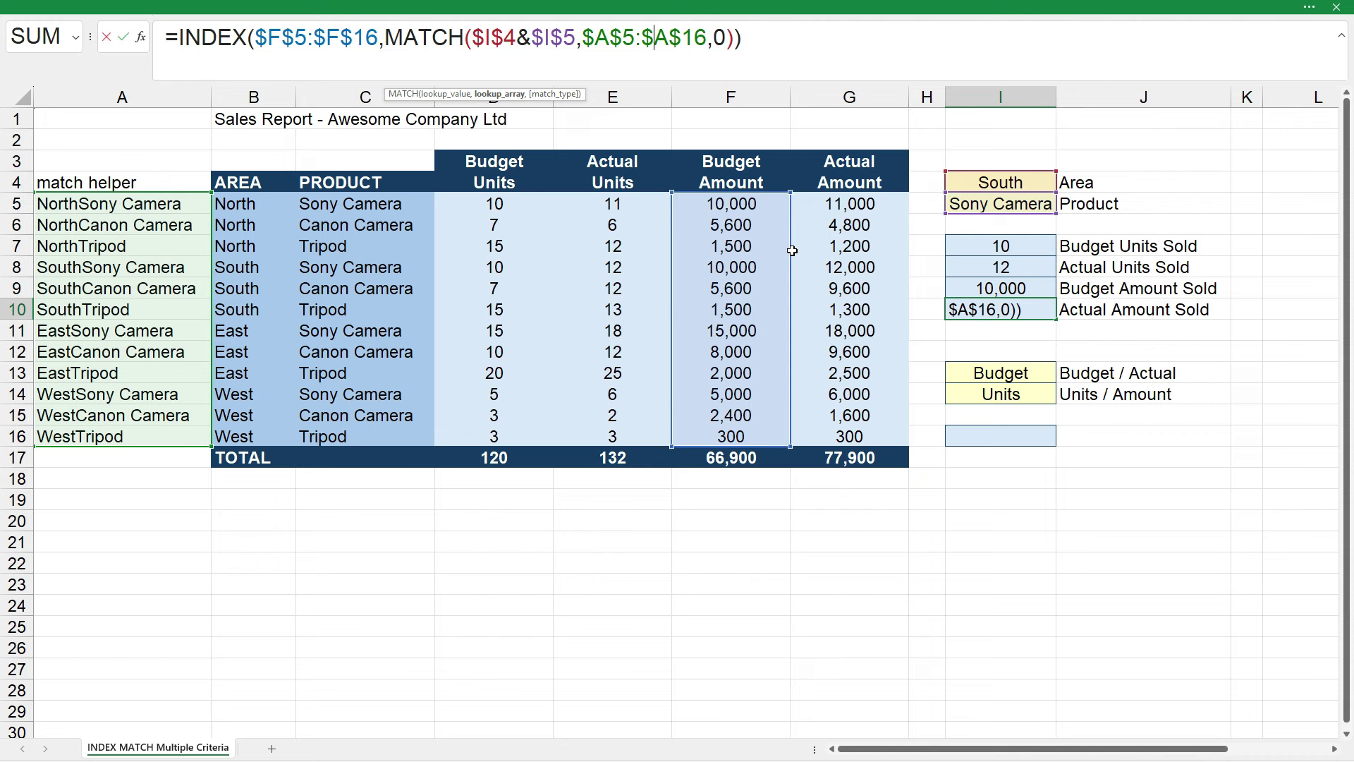
key("Left")
key("Left")
key("Left")
key("Left")
key("Left")
key("Left")
key("Left")
key("Left")
key("Left")
key("Left")
key("Left")
key("Left")
key("Left")
key("Left")
key("Left")
key("Left")
key("Left")
key("Left")
key("Left")
key("Left")
left_click_drag(790, 255, 828, 255)
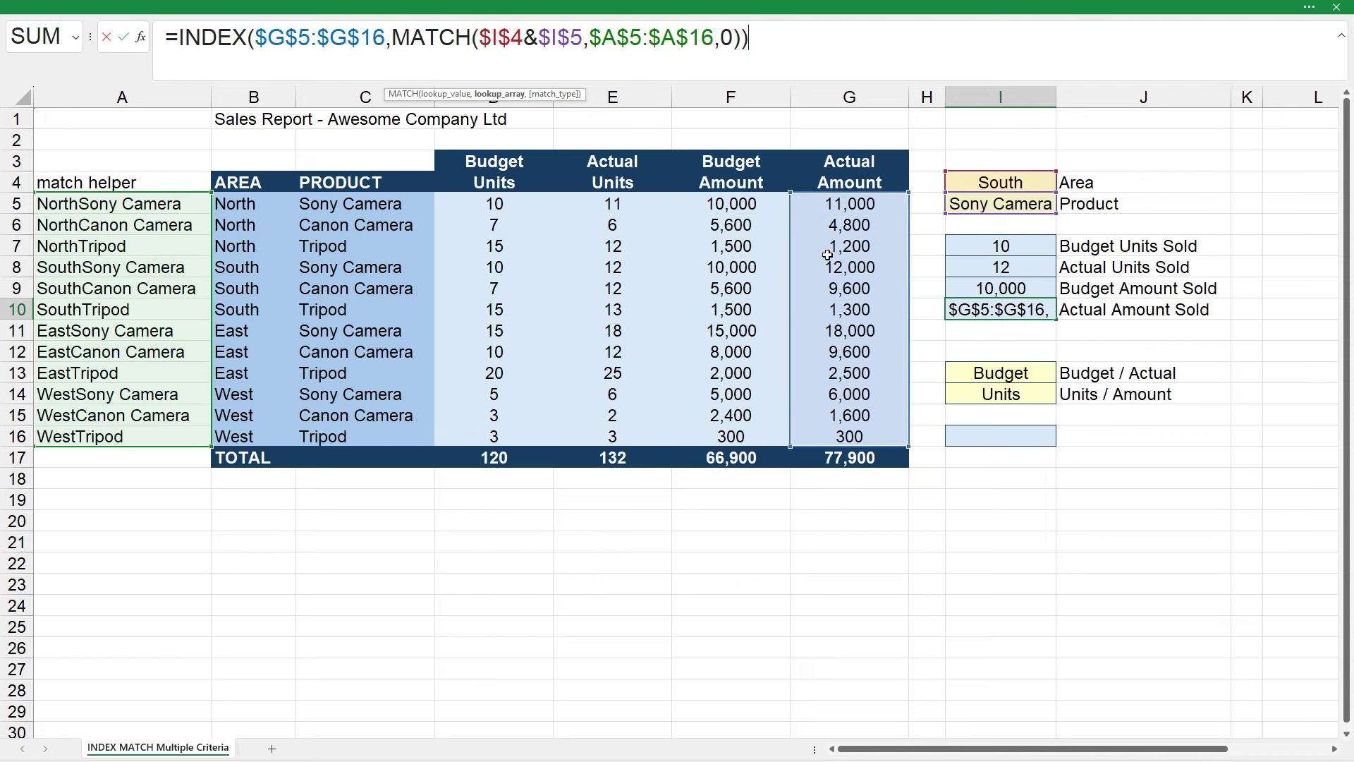
key("Return")
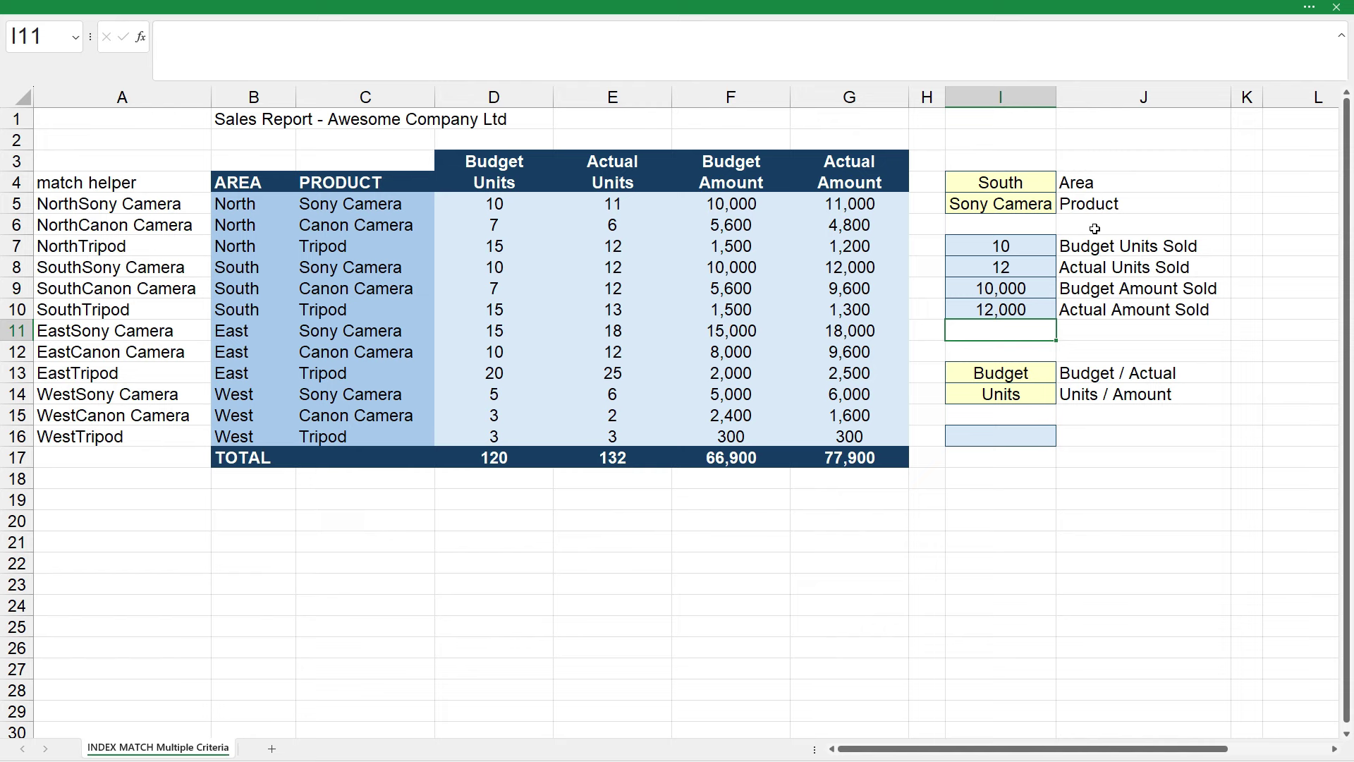
Step: Change the lookup criteria to area North in I4 and product Tripod in I5
left_click(1020, 181)
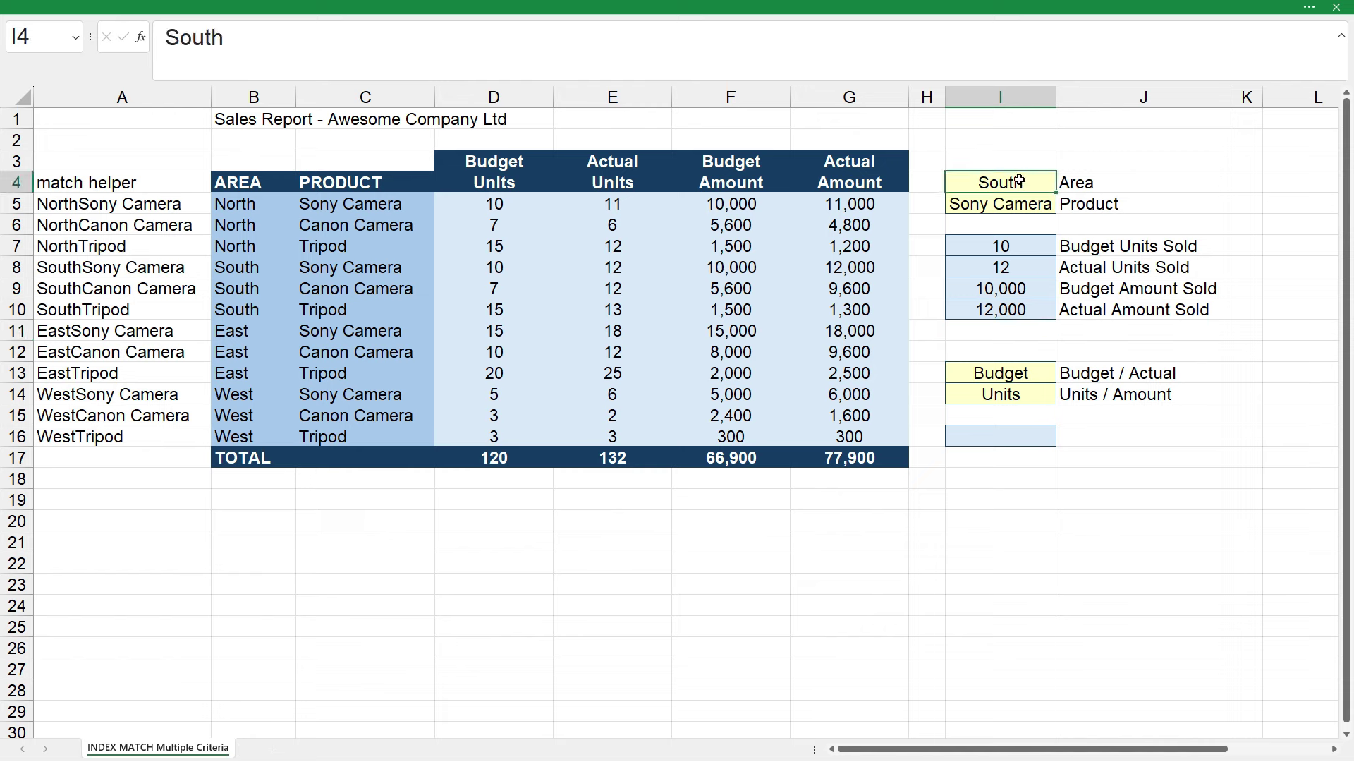
type("North")
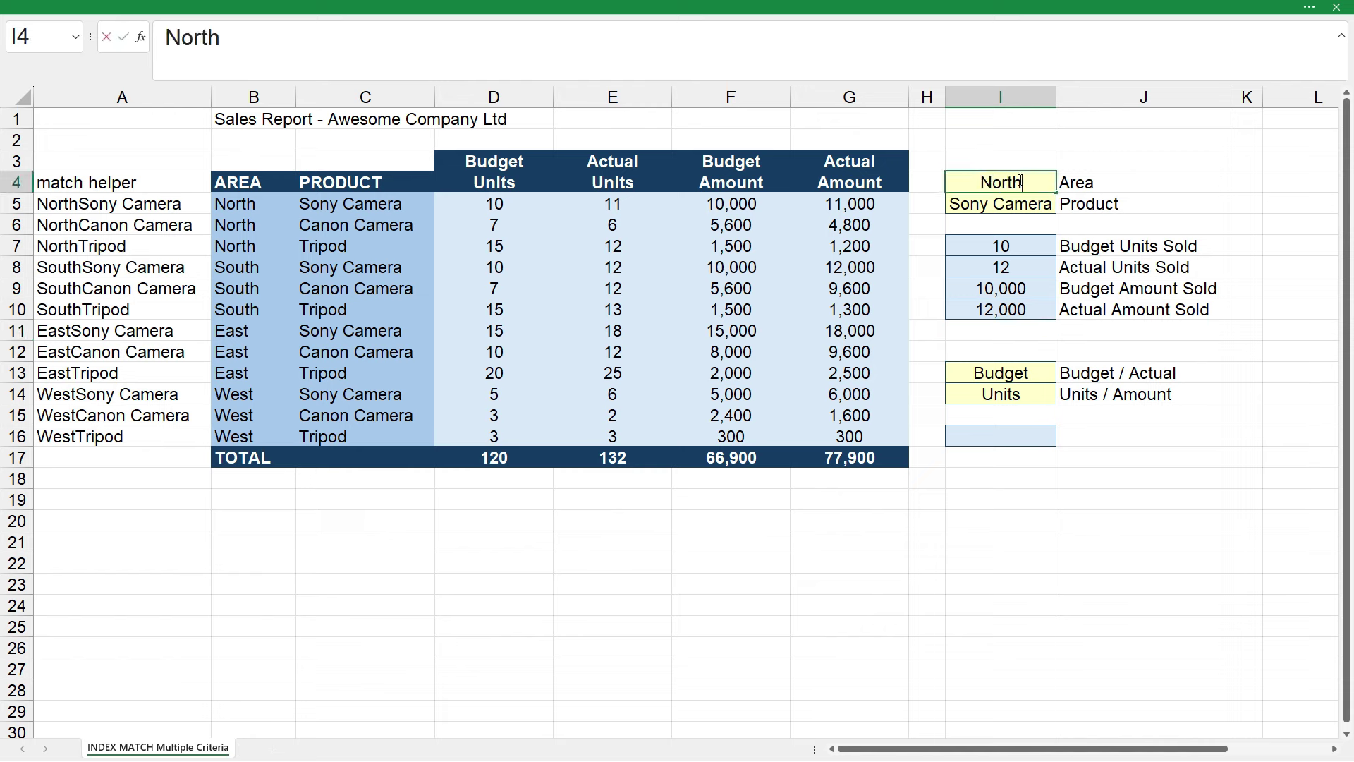
key("Return")
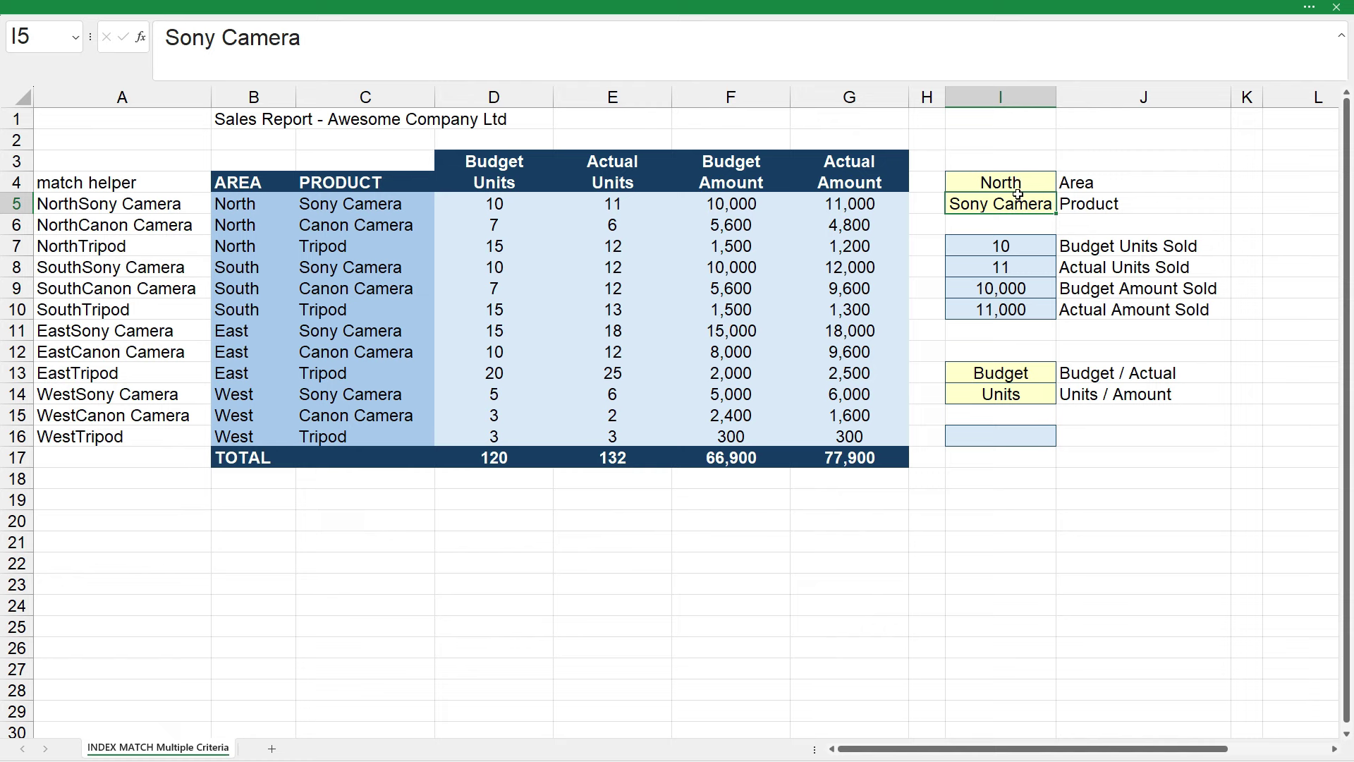
type("Trip")
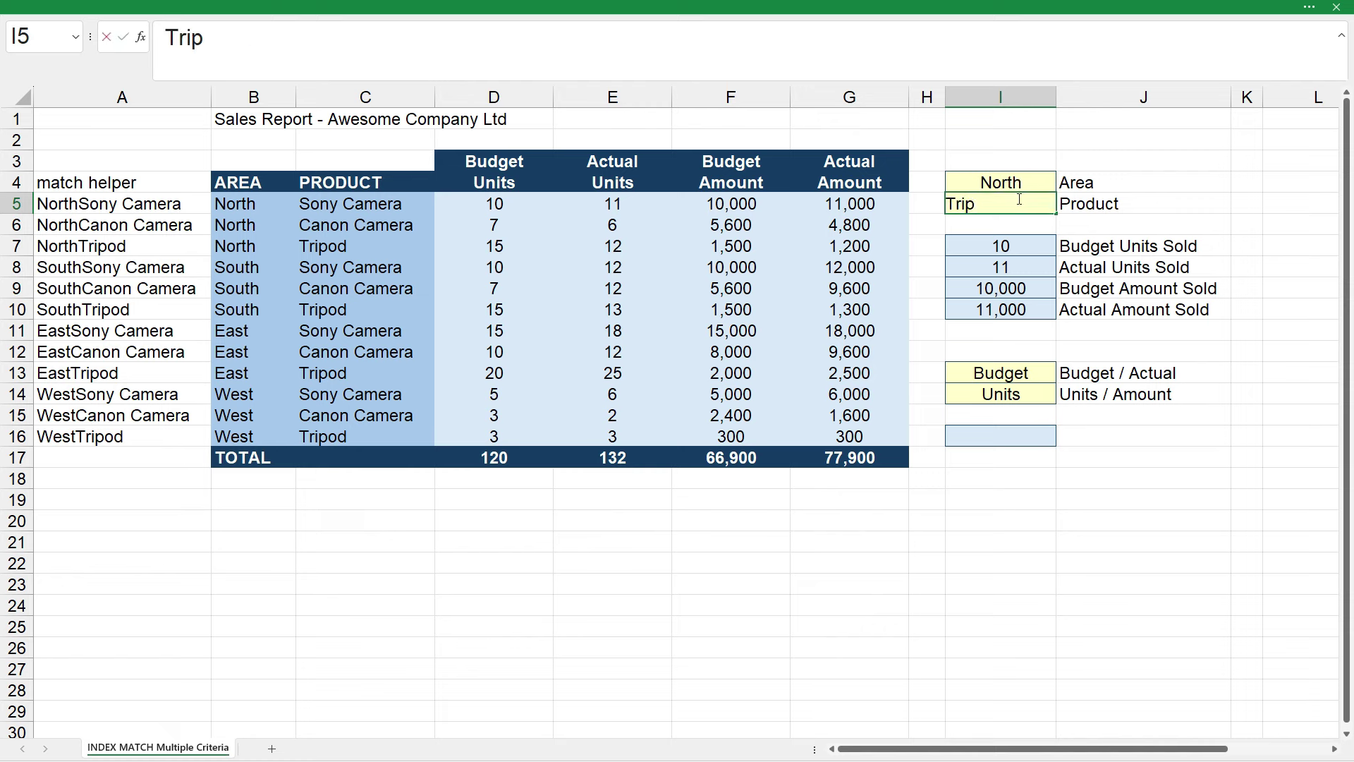
type("od")
key("Return")
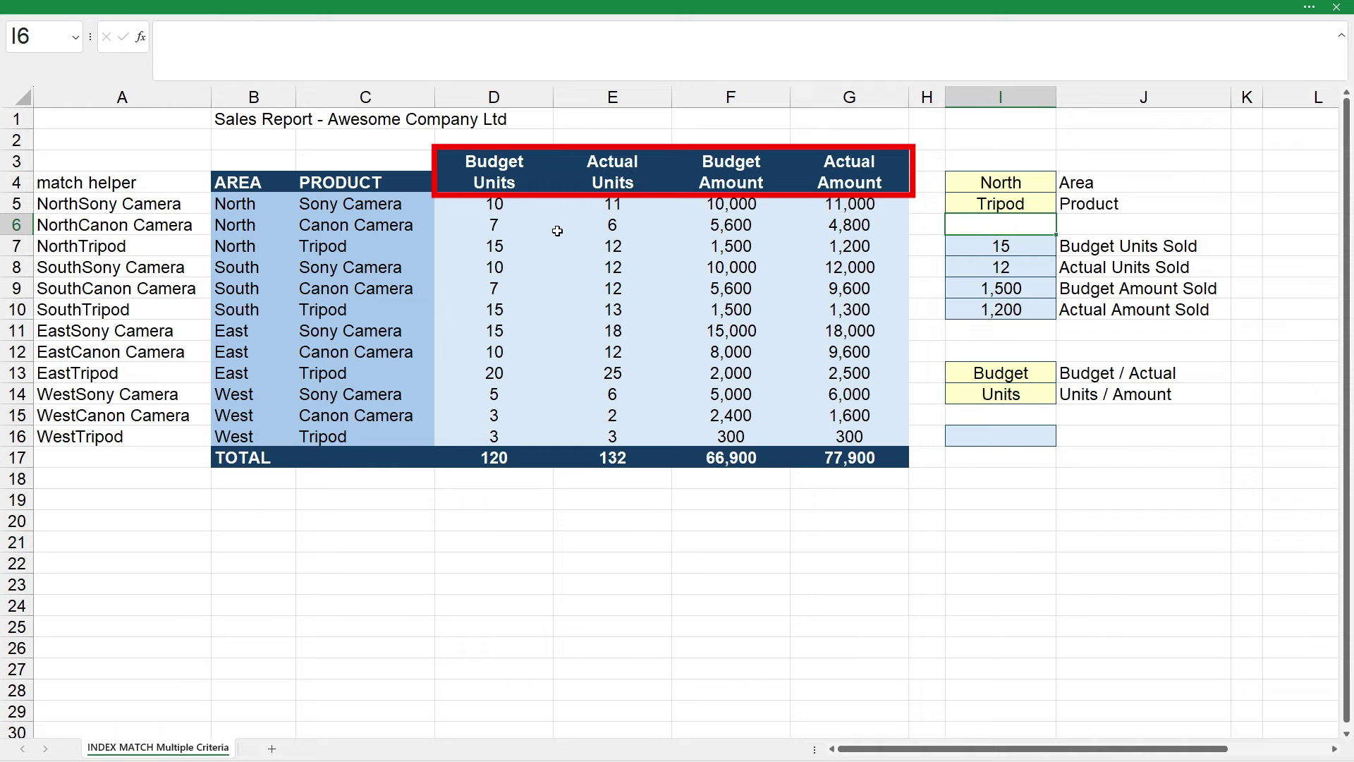
Step: Insert a blank row 3 above the table headers and enter =D4&D5 in D3 to join the two header cells
right_click(18, 161)
left_click(103, 303)
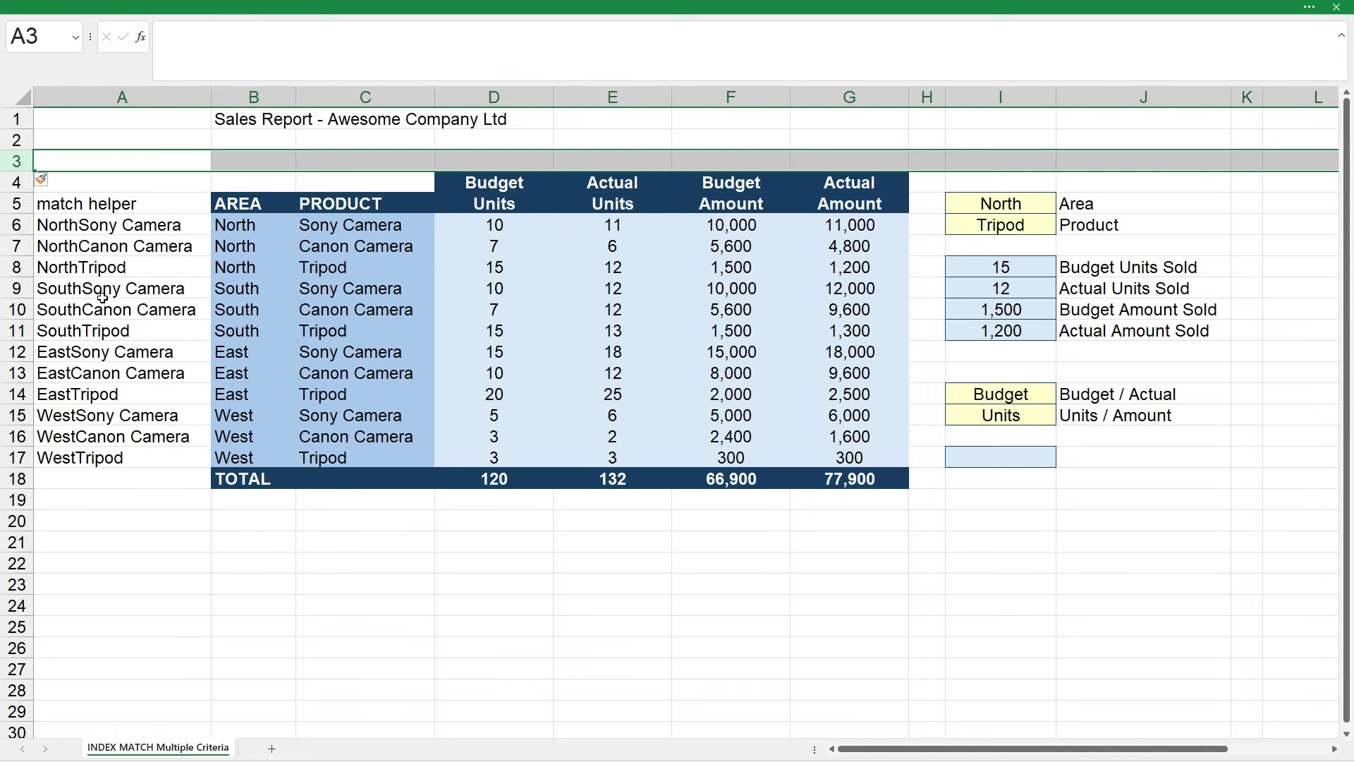
left_click(514, 159)
type("=")
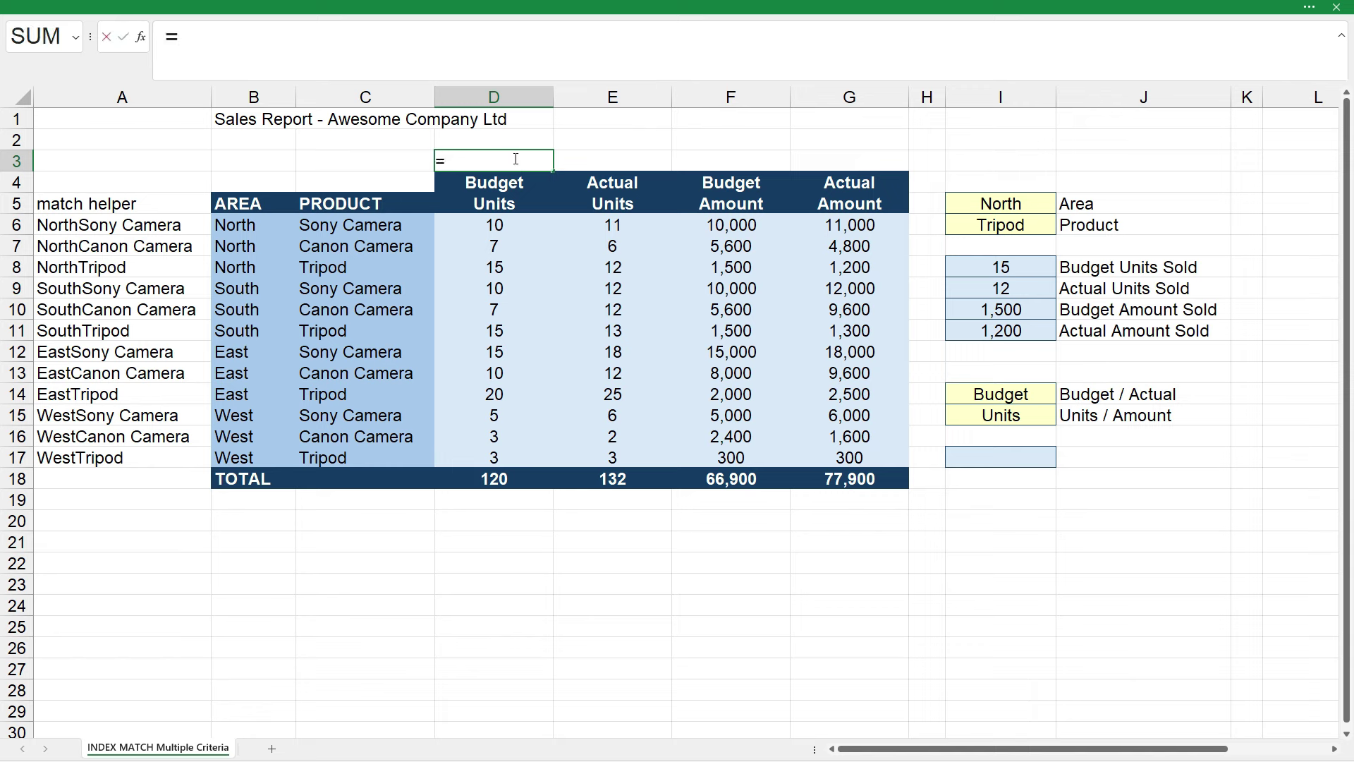
key("Down")
type("&")
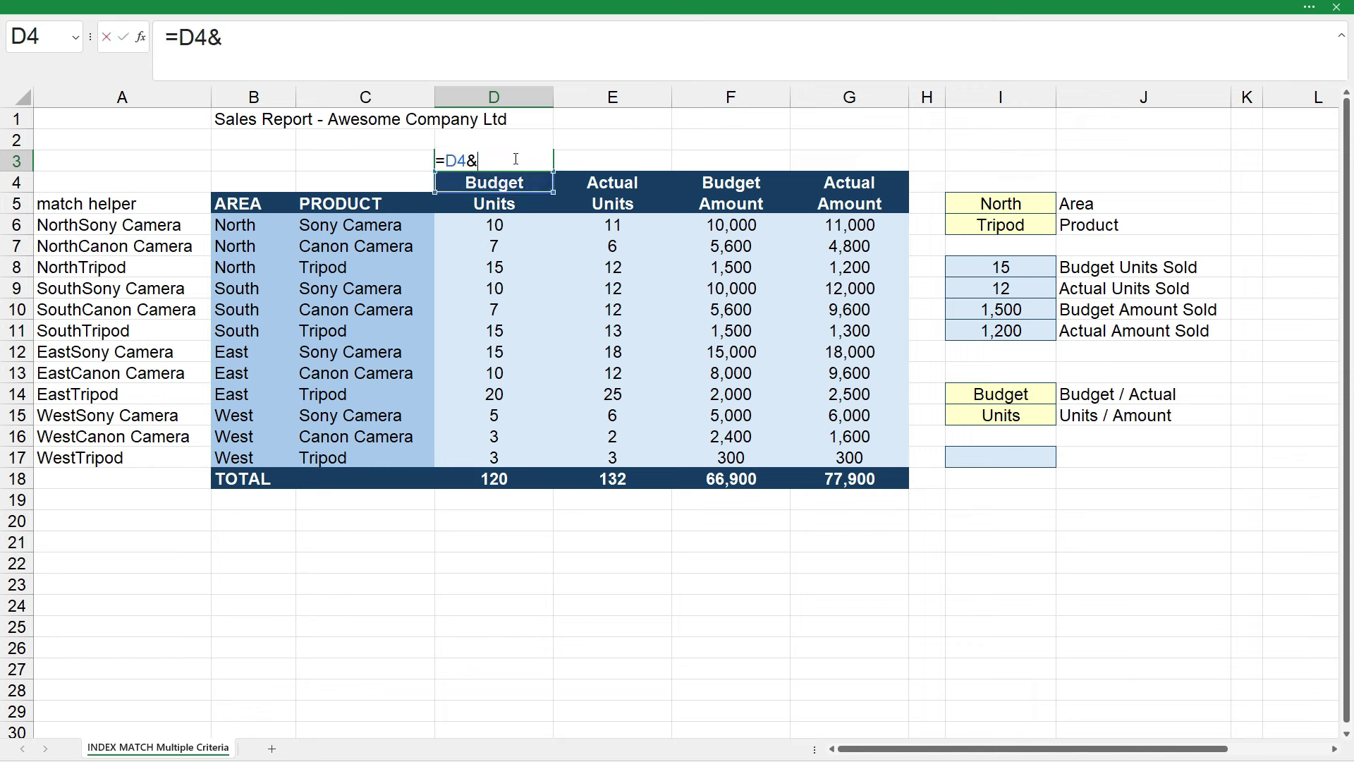
key("Down")
key("Down")
key("Return")
Step: Fill the D3 header-joining formula across to G3 and label the row "match helper" in C3
left_click(516, 159)
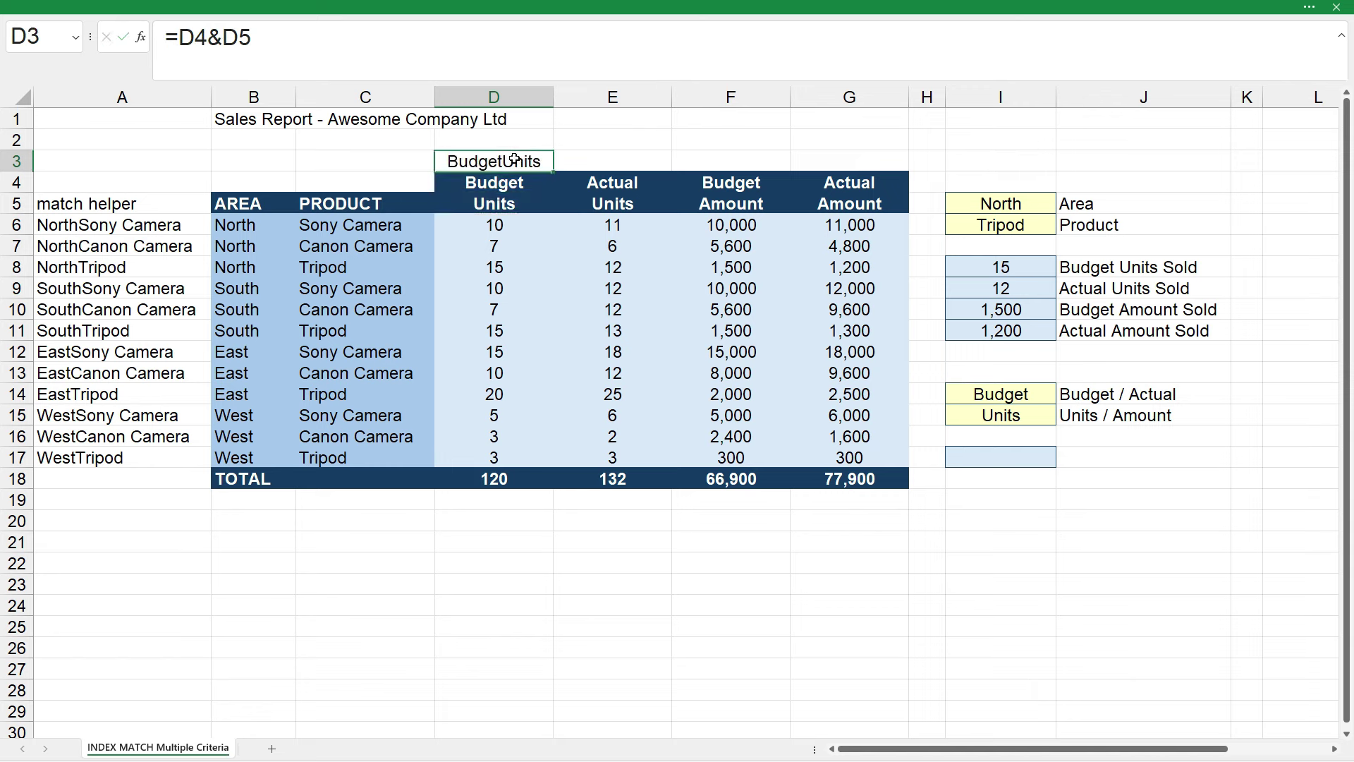
left_click_drag(554, 173, 907, 172)
left_click(1011, 160)
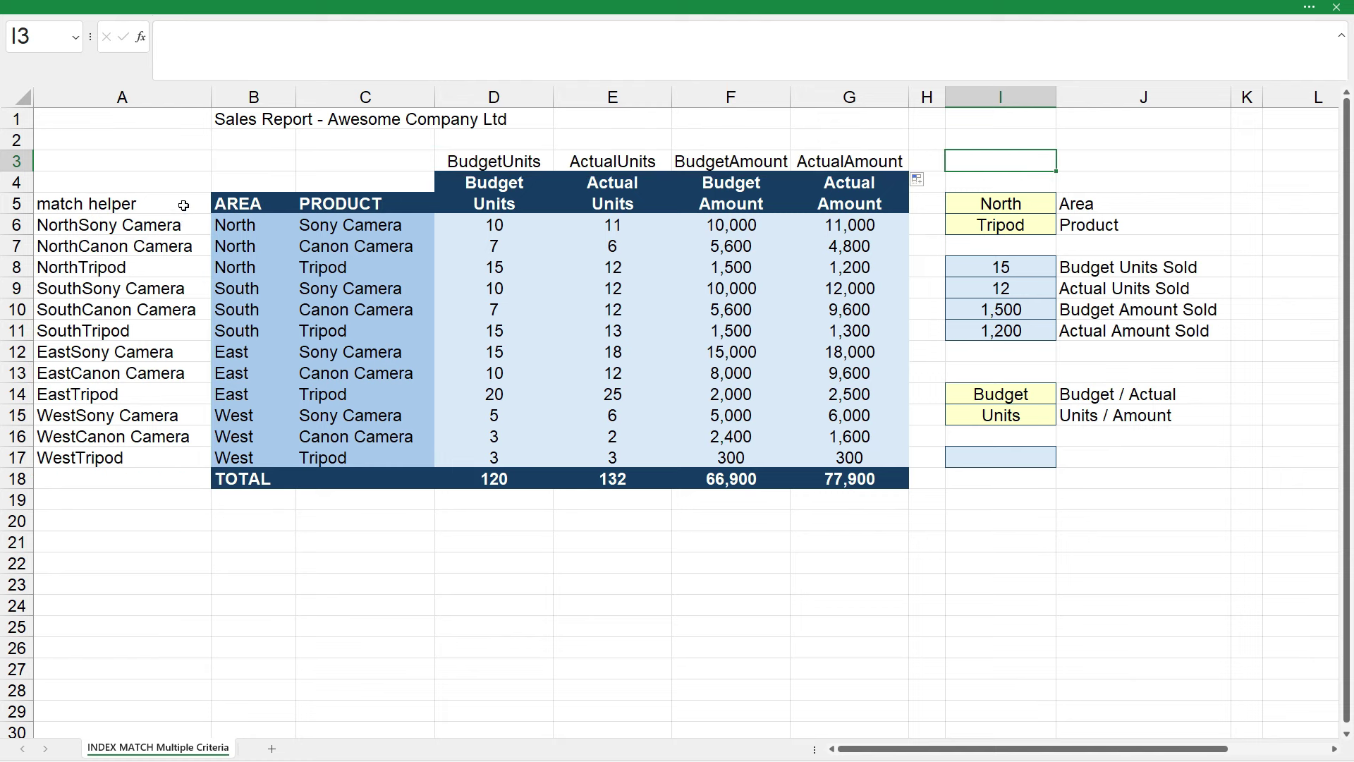
left_click(342, 168)
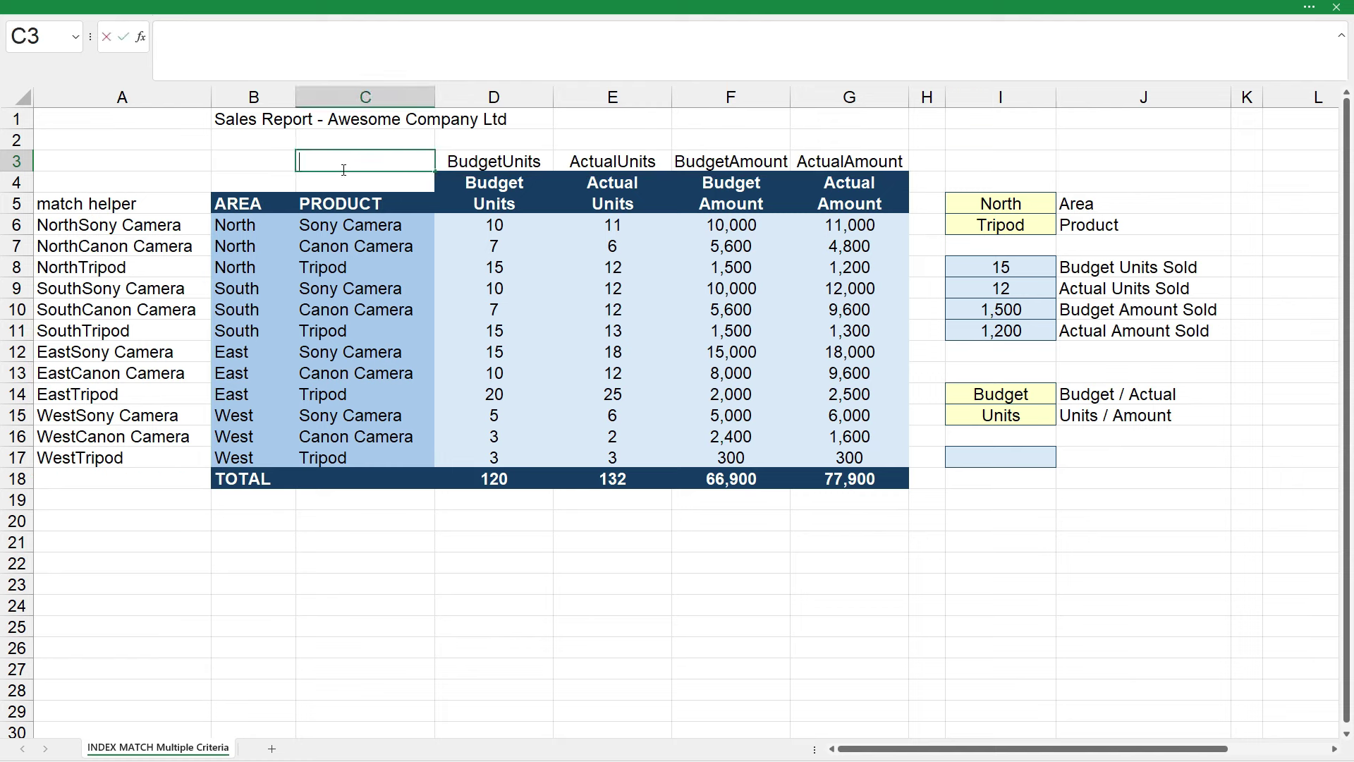
type("match helper")
key("Return")
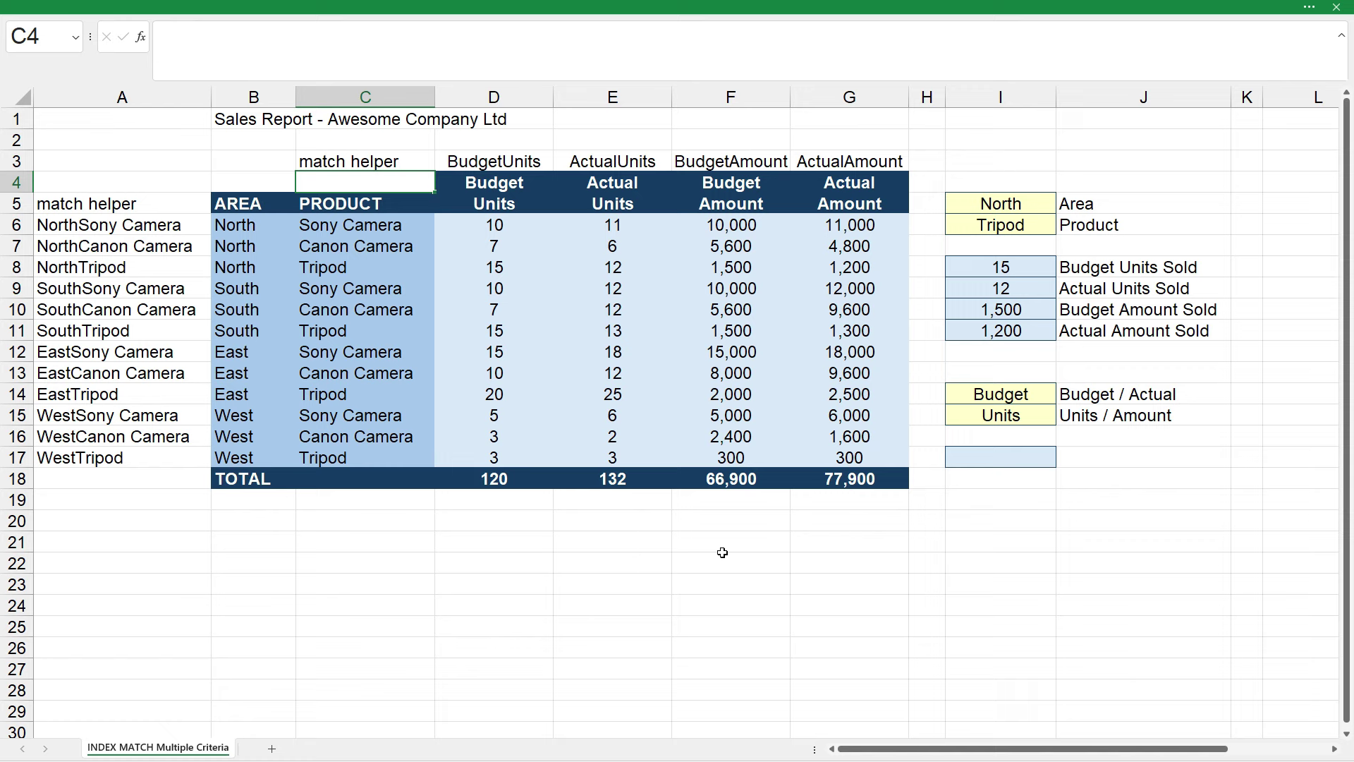
Step: Start an INDEX formula in I17 with the data range D6:G17 as its array
left_click(1009, 463)
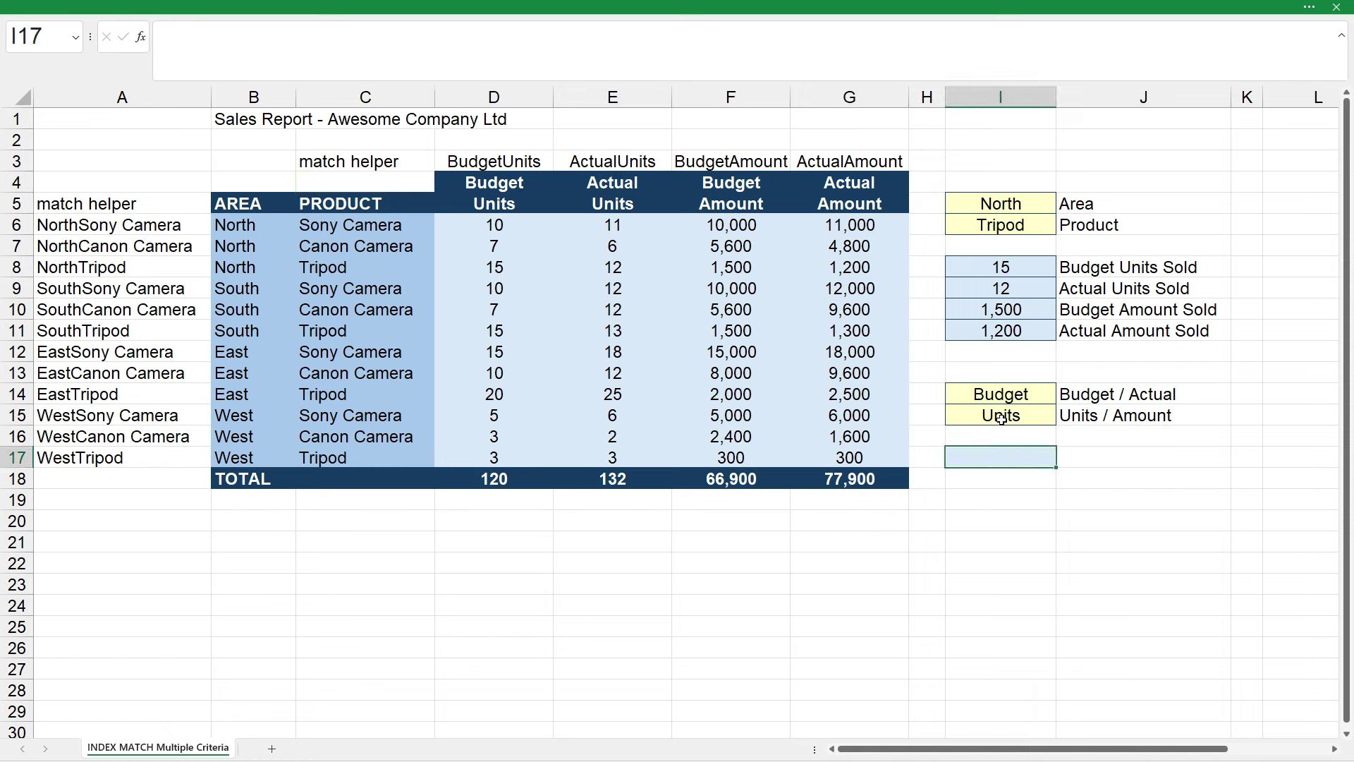
type("=index(")
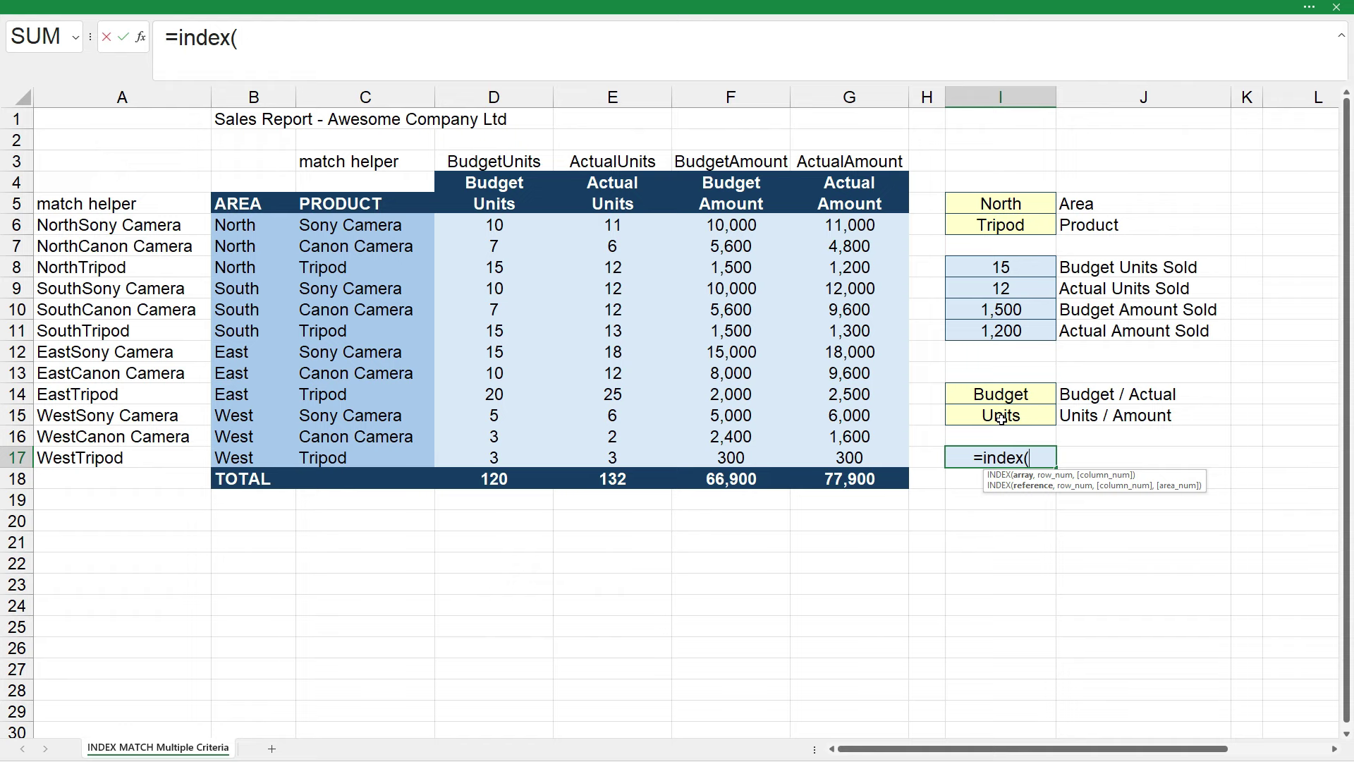
left_click_drag(487, 224, 843, 457)
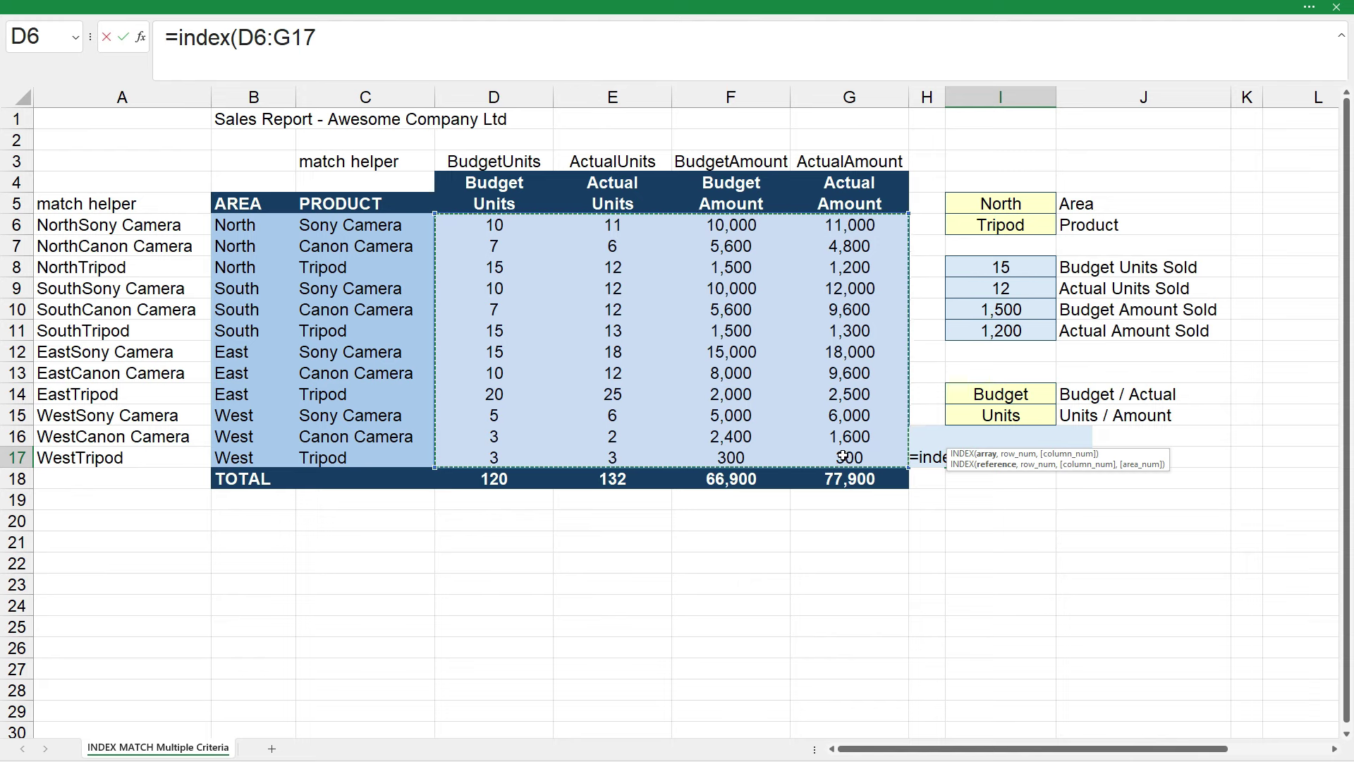
type(",")
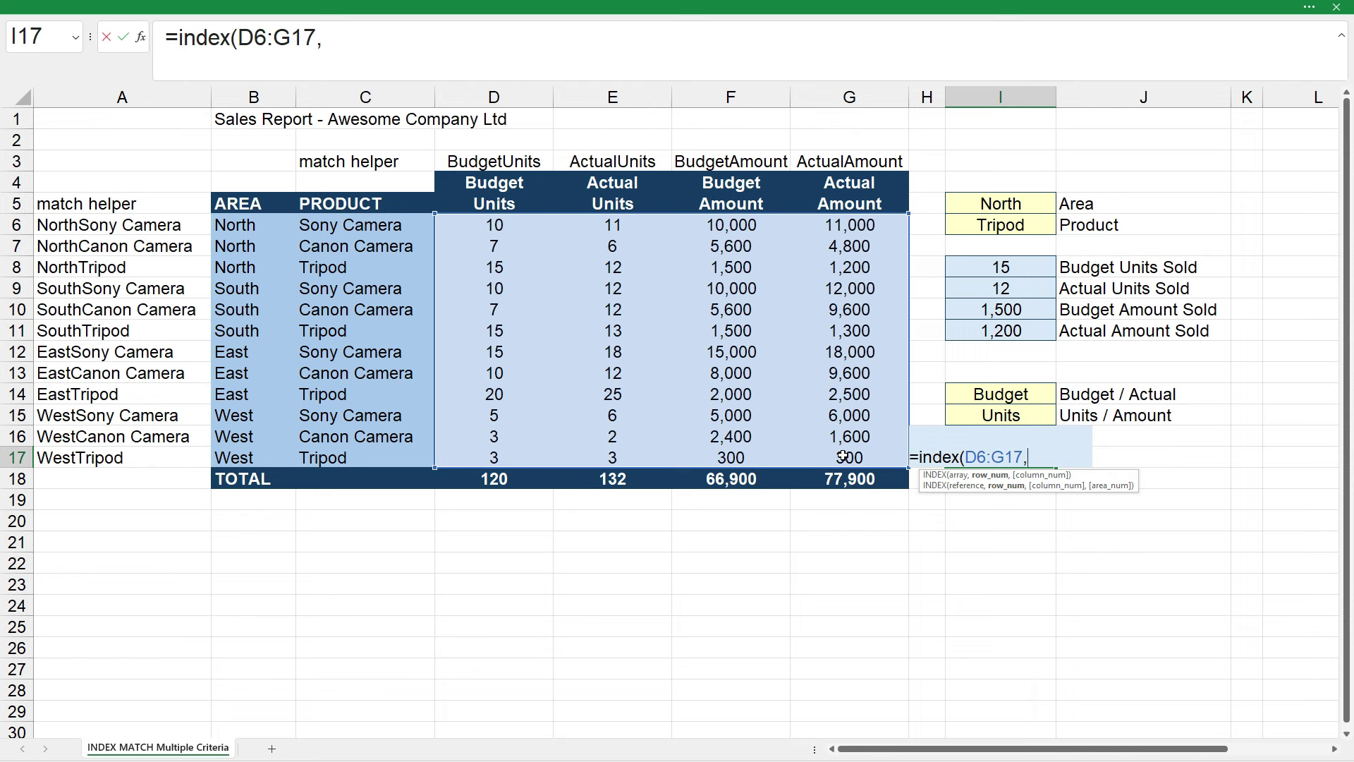
Step: Add the row argument to the I17 formula as an exact match of area and product: MATCH(I5&I6,A6:A17,0)
type("match(")
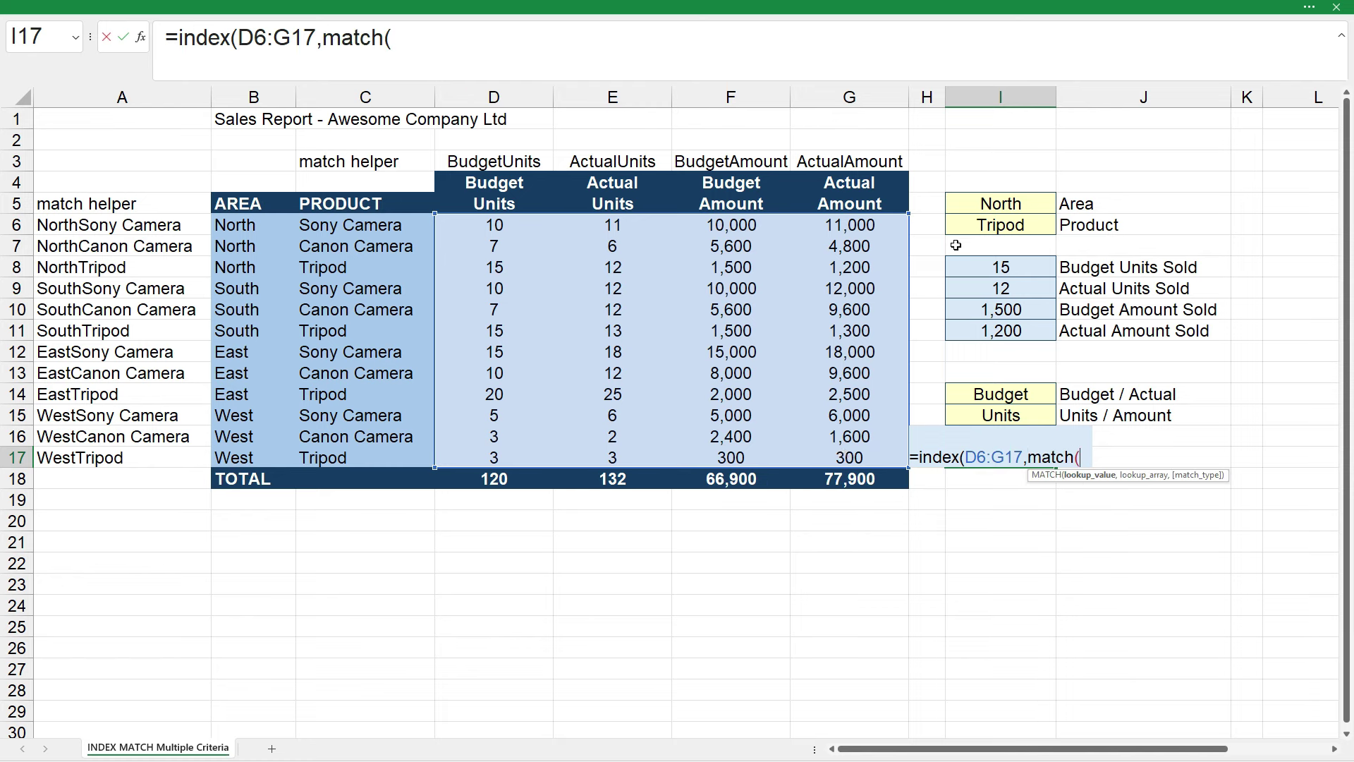
left_click(1003, 207)
type("&")
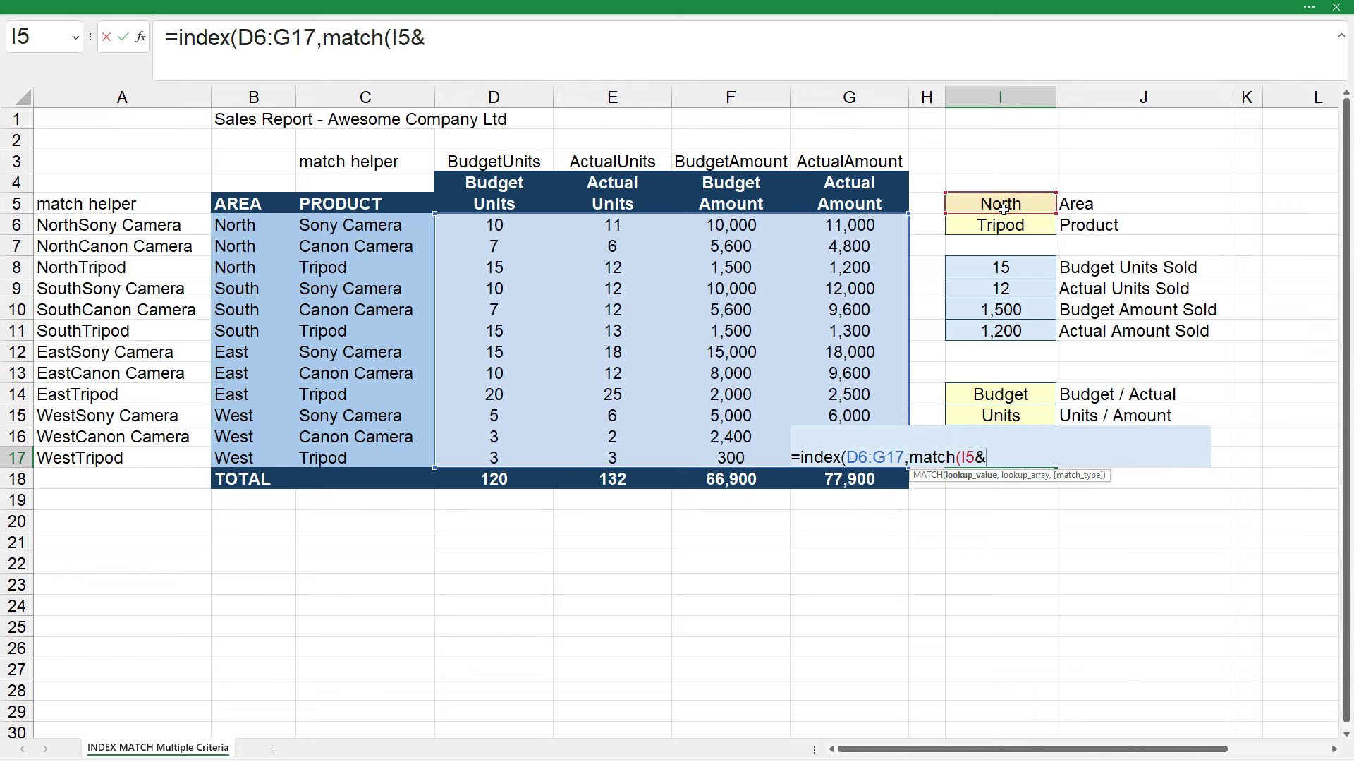
left_click(1006, 224)
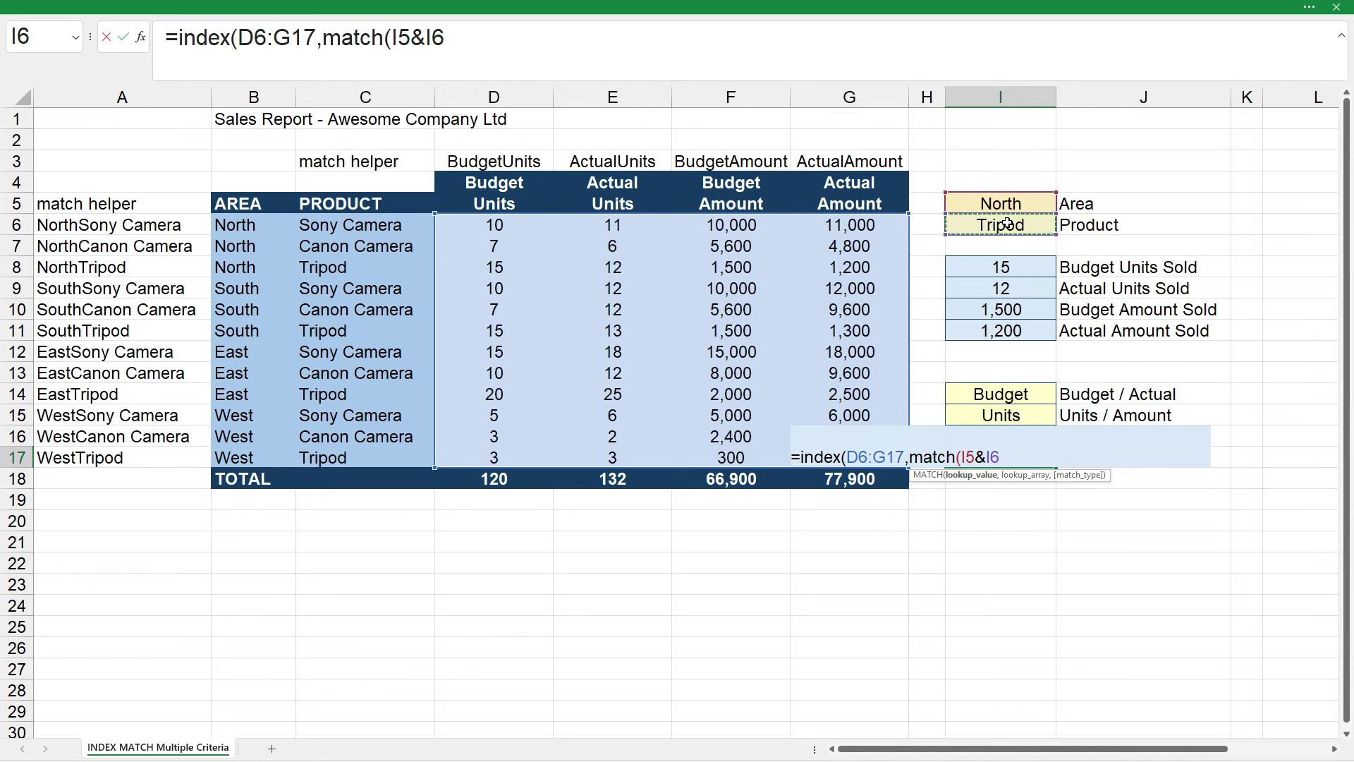
type(",")
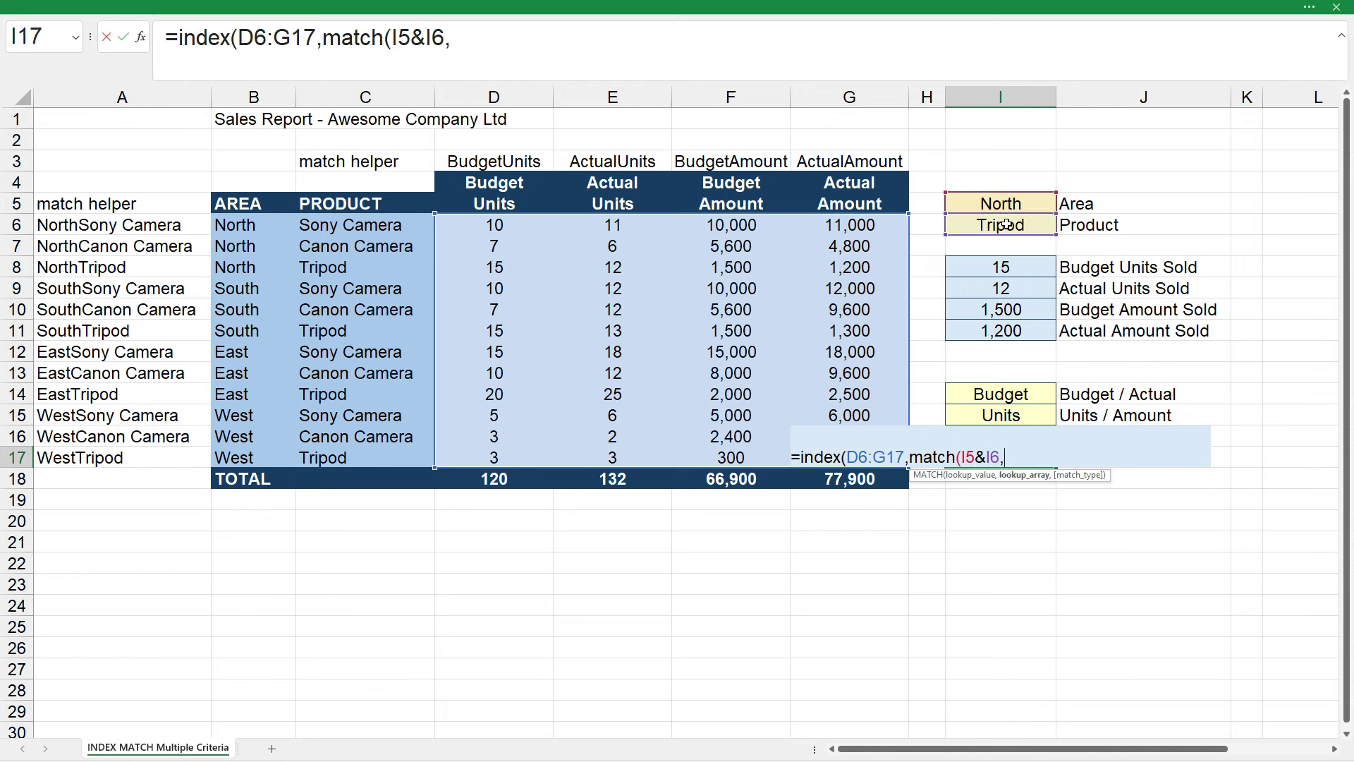
left_click_drag(174, 227, 167, 450)
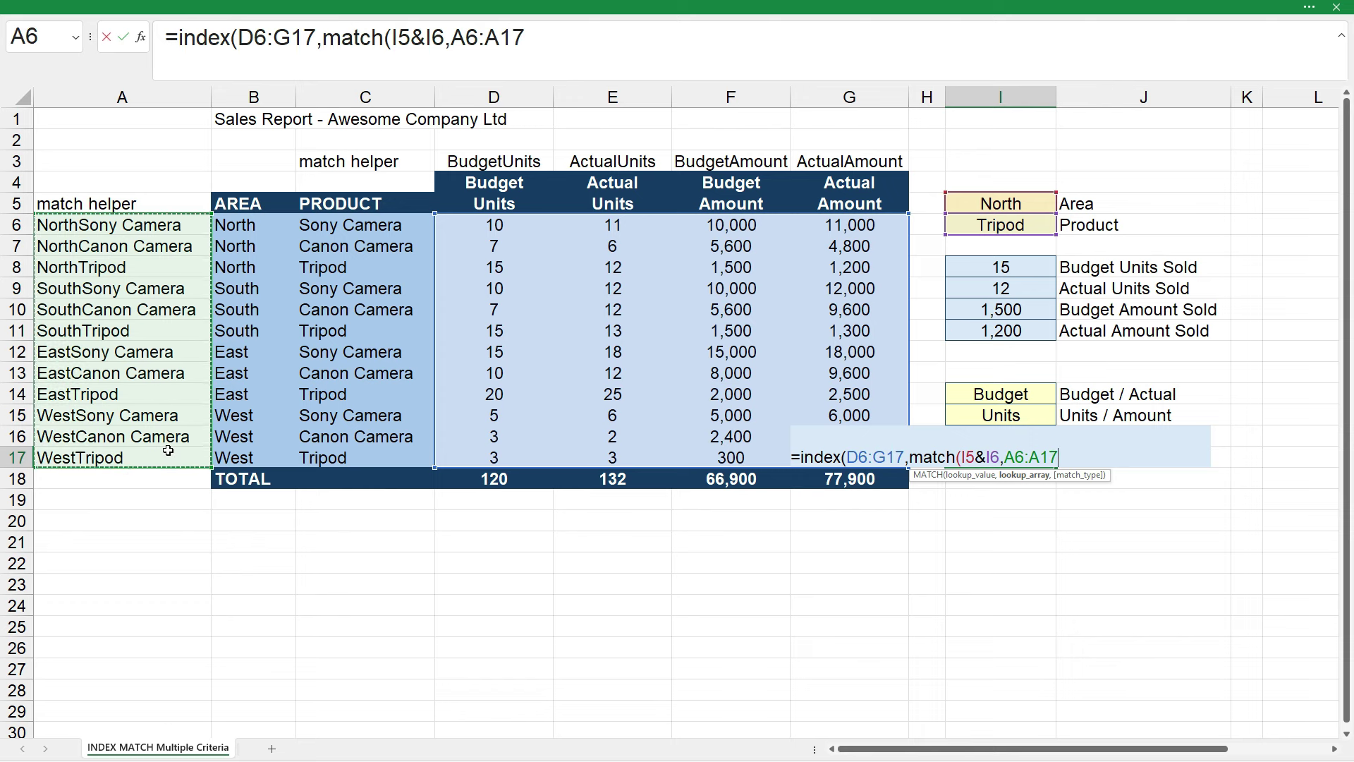
type(",")
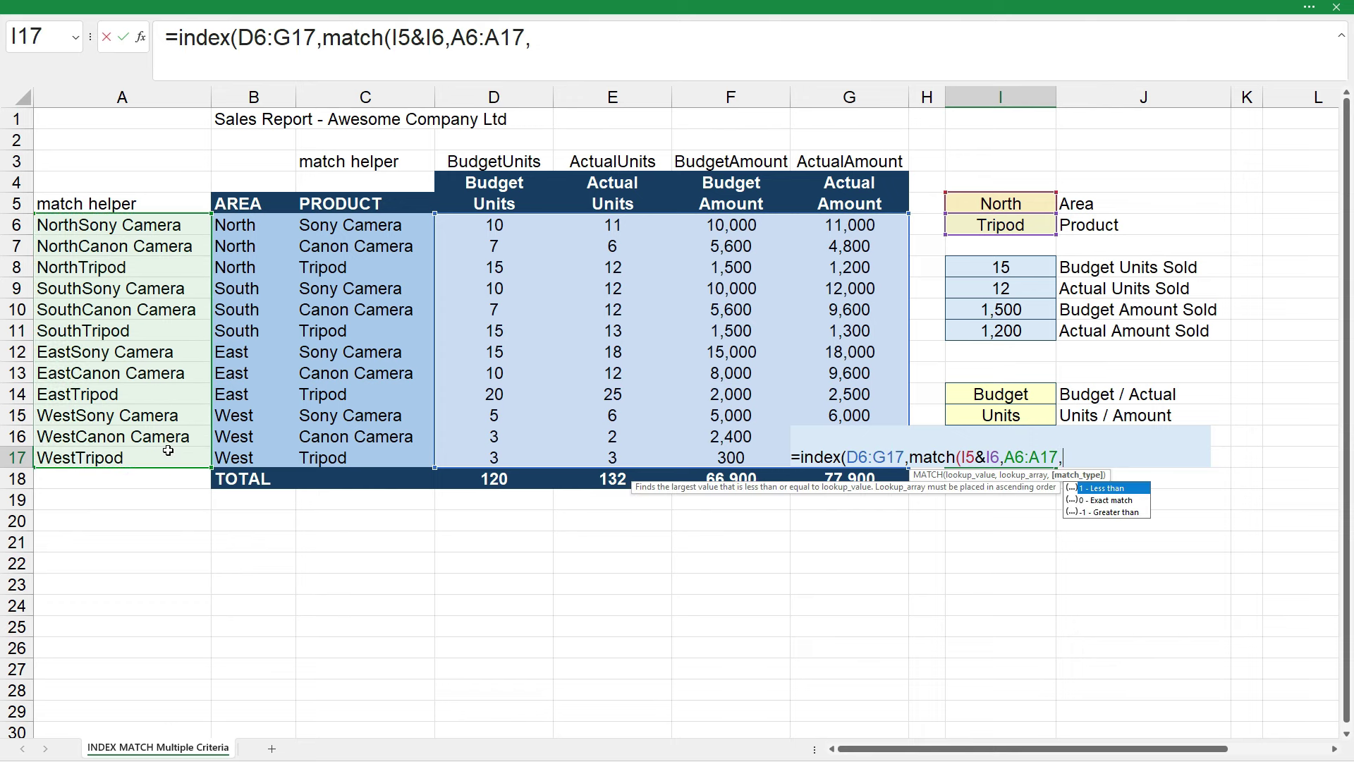
type("0),")
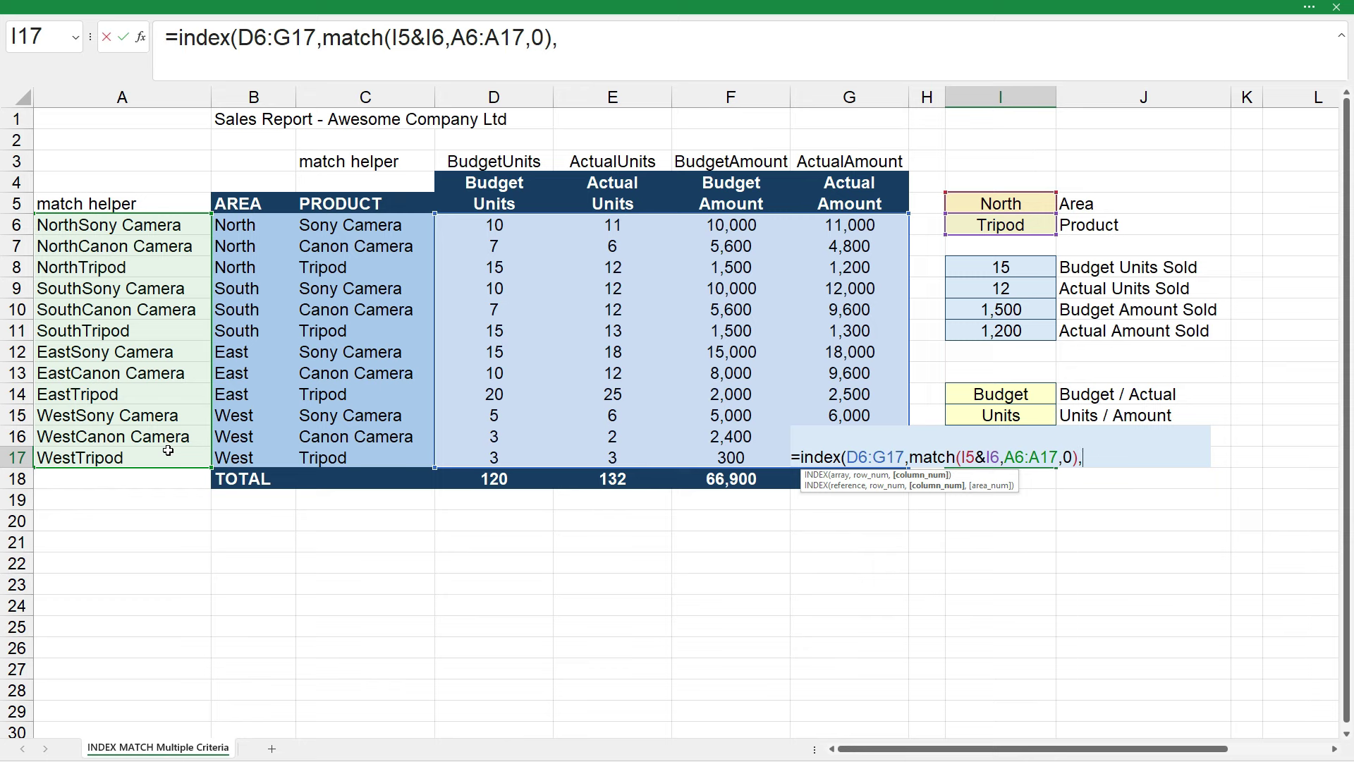
Step: Complete the I17 formula with the column argument MATCH(I14&I15,D3:G3,0) and enter it
type("match(")
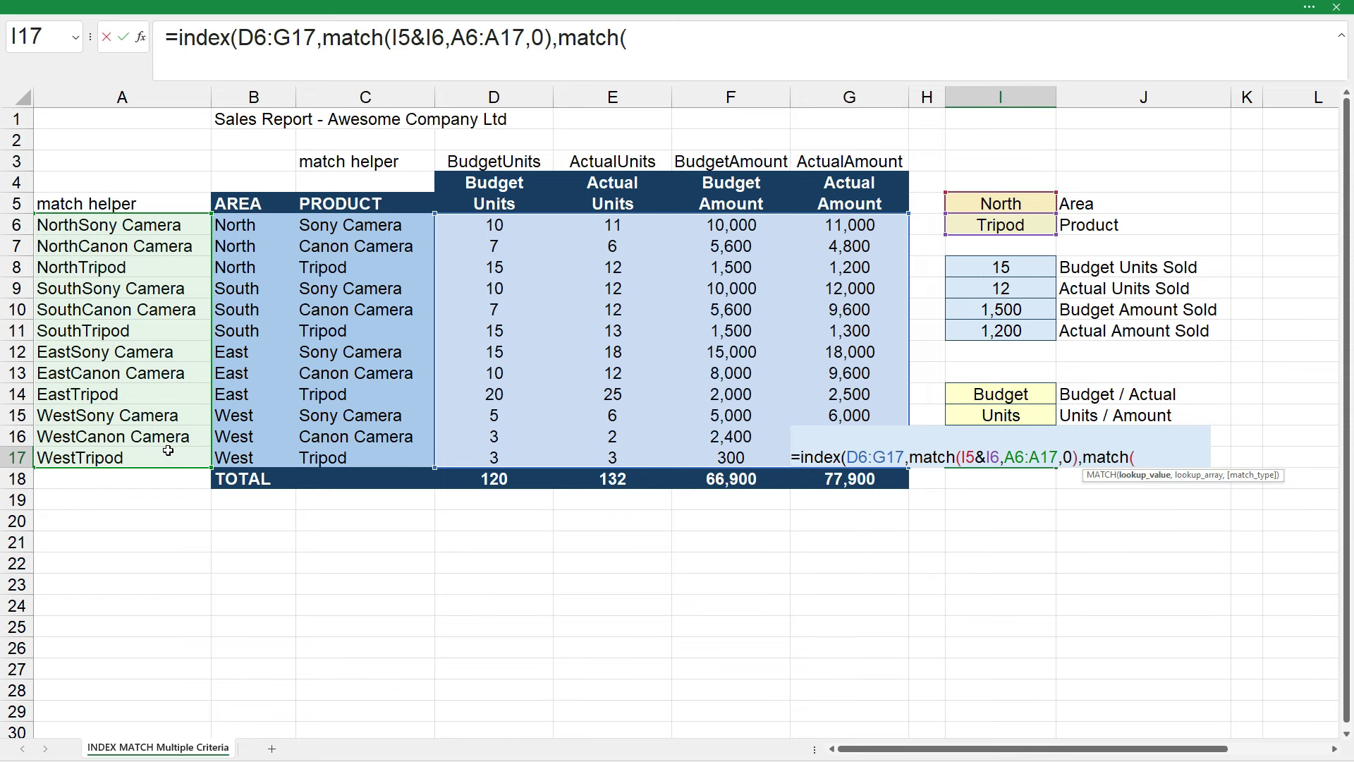
left_click(977, 391)
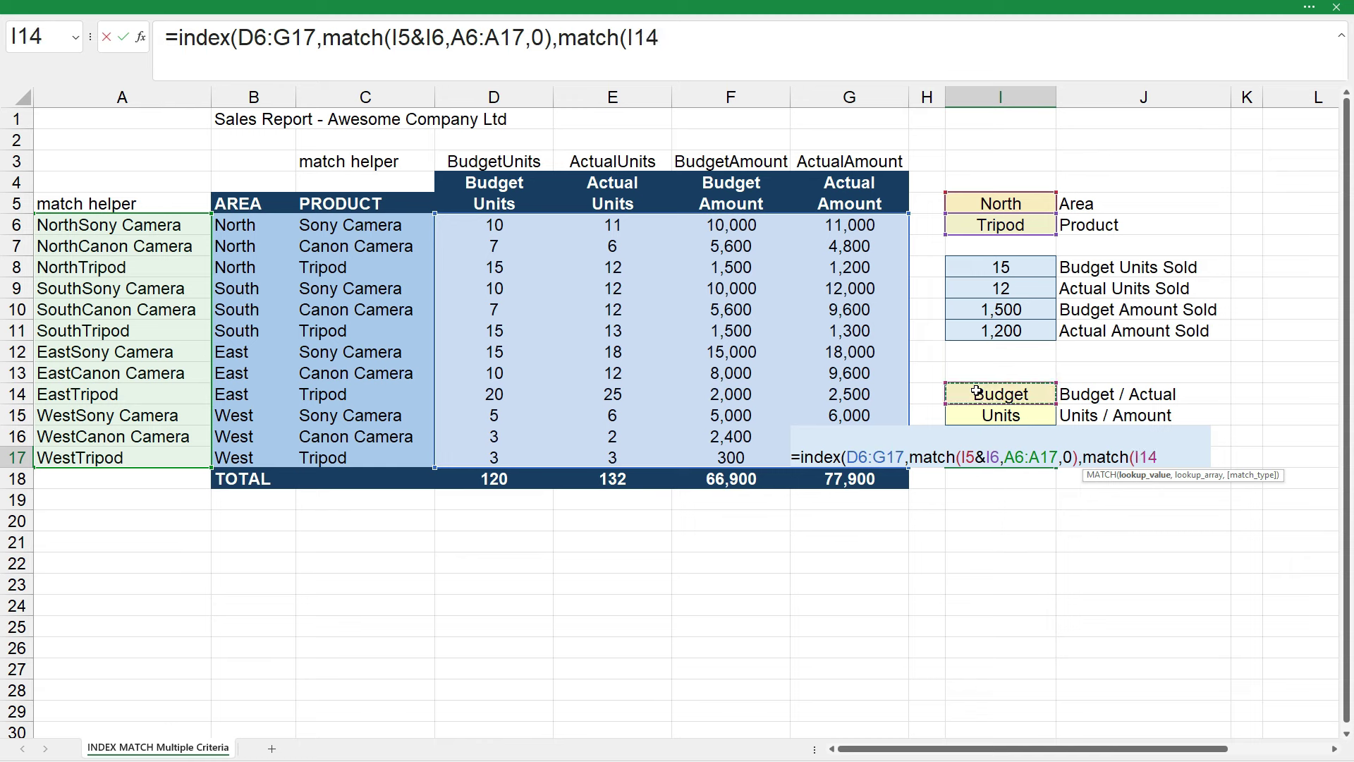
type("&")
left_click(990, 417)
type(",")
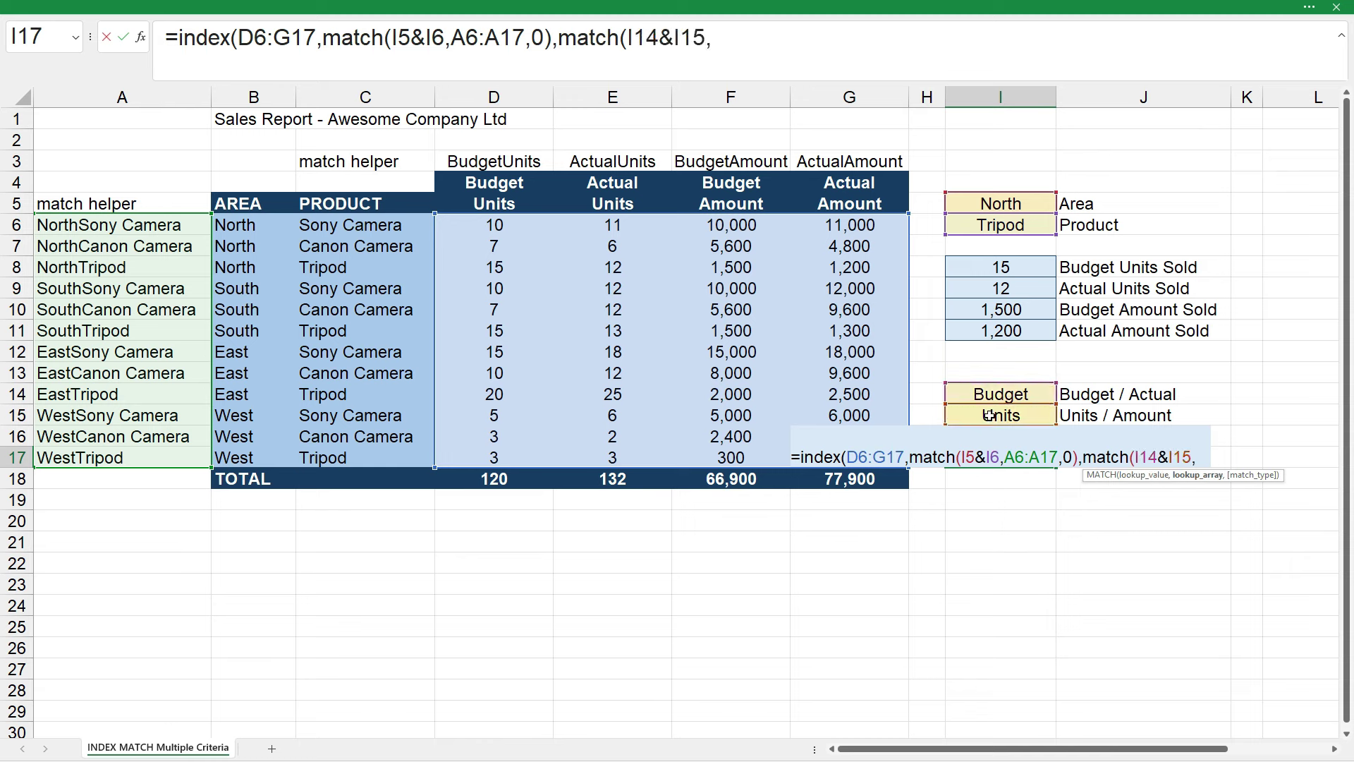
left_click_drag(519, 162, 826, 160)
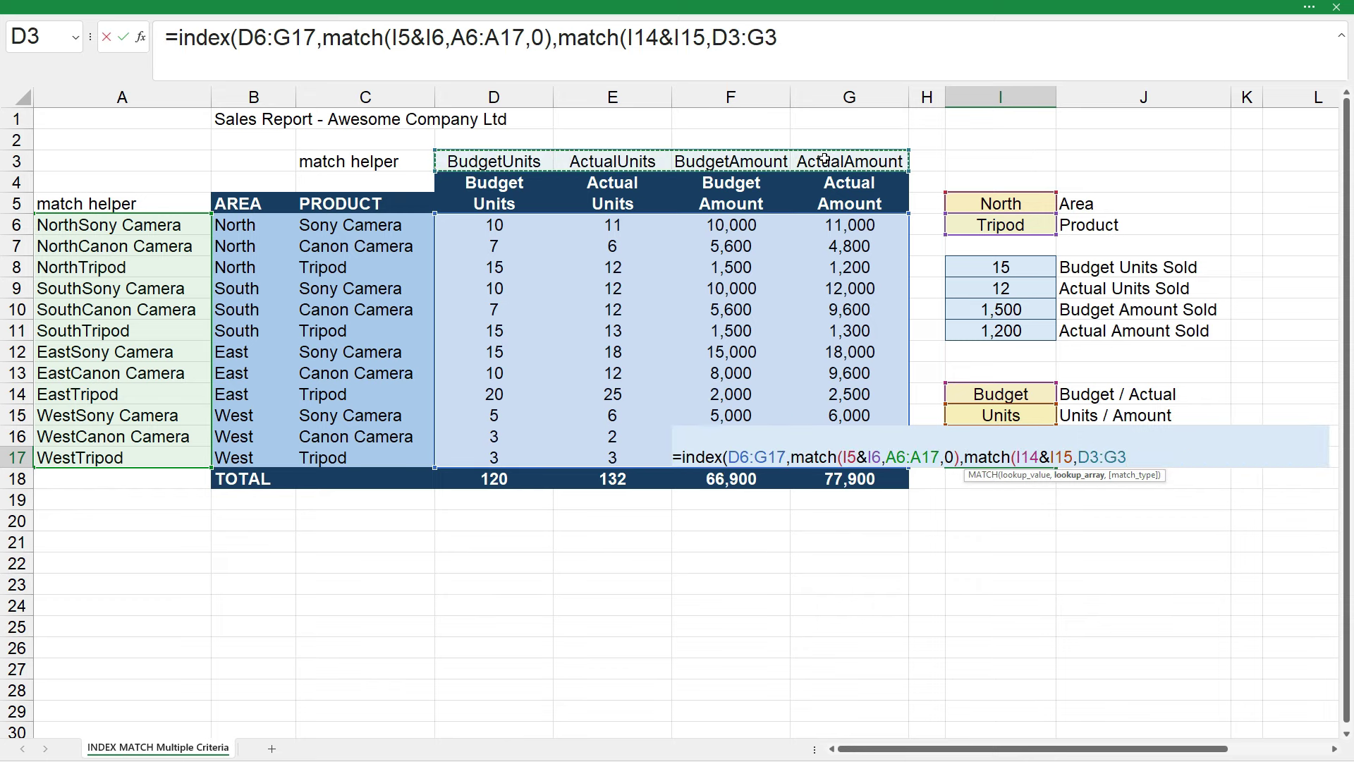
type(",")
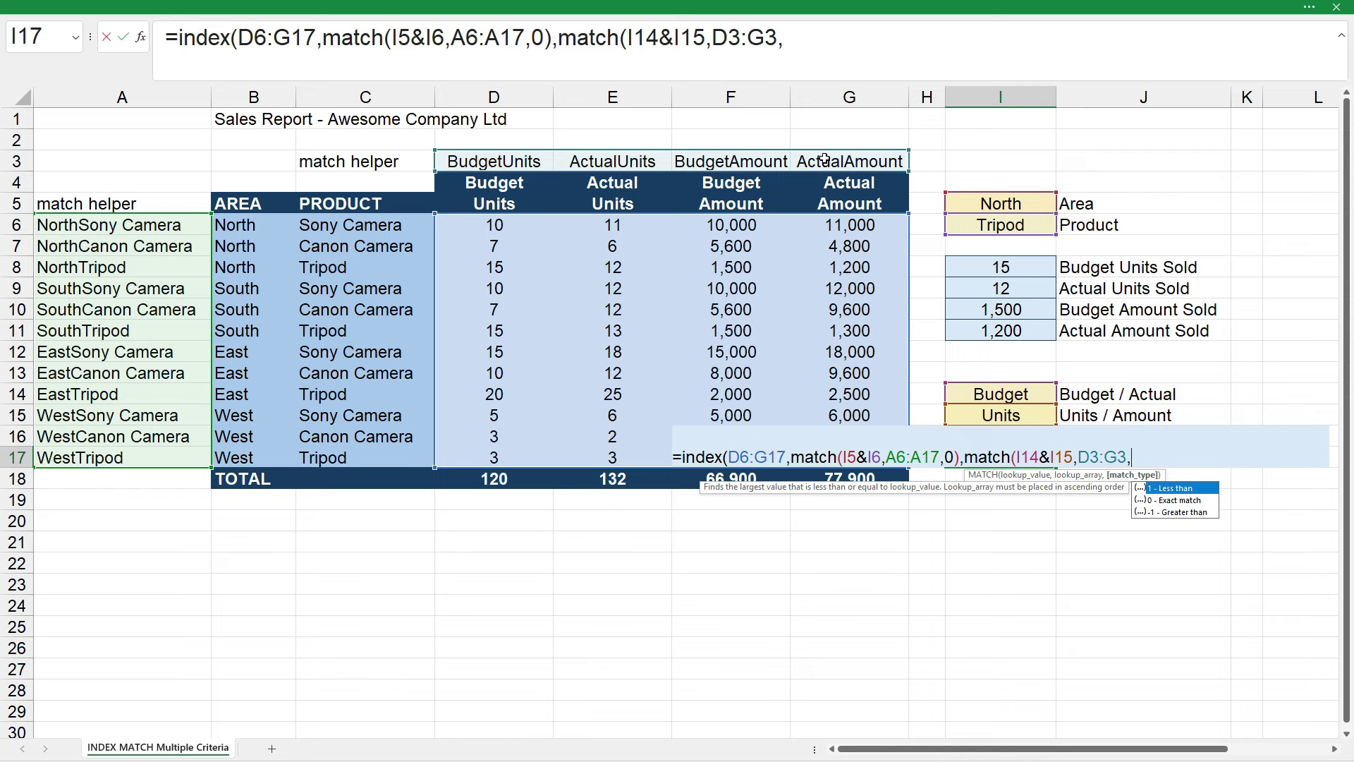
type("0)")
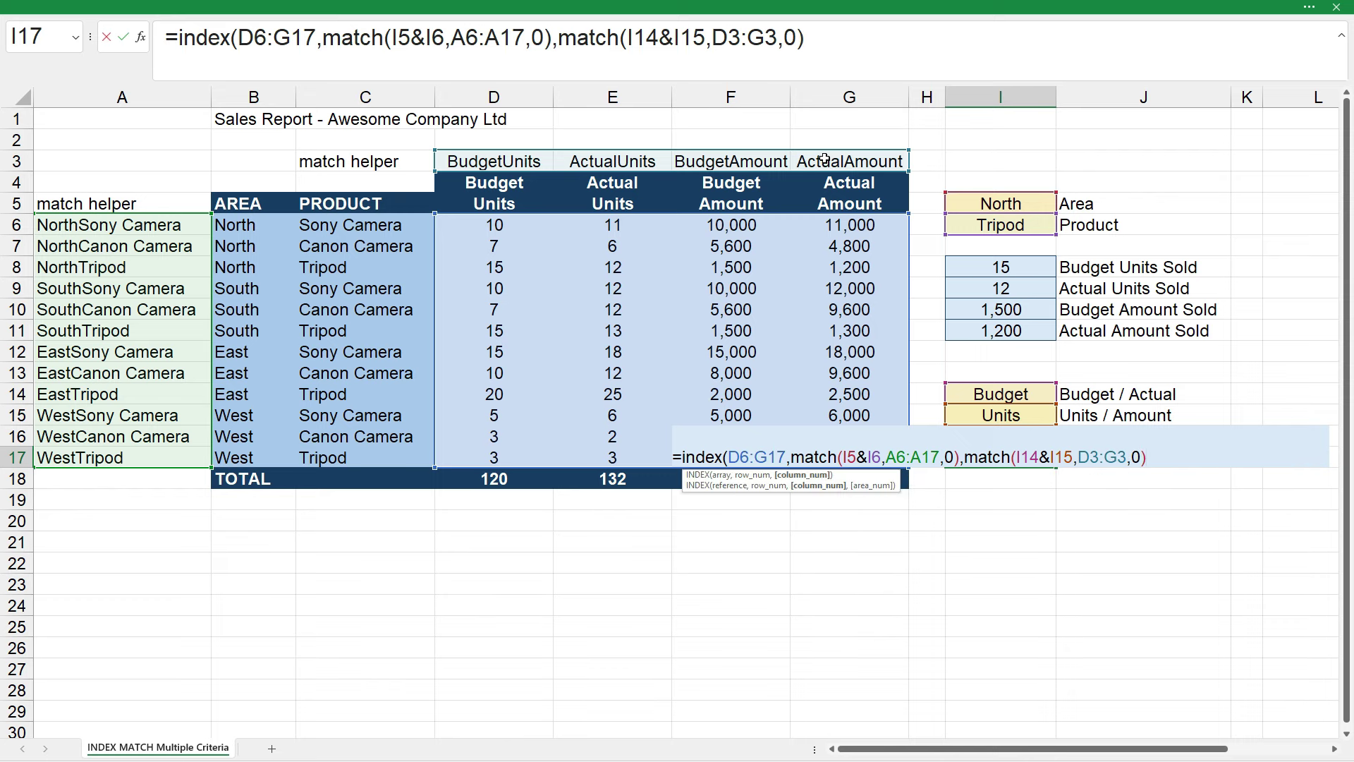
type(")")
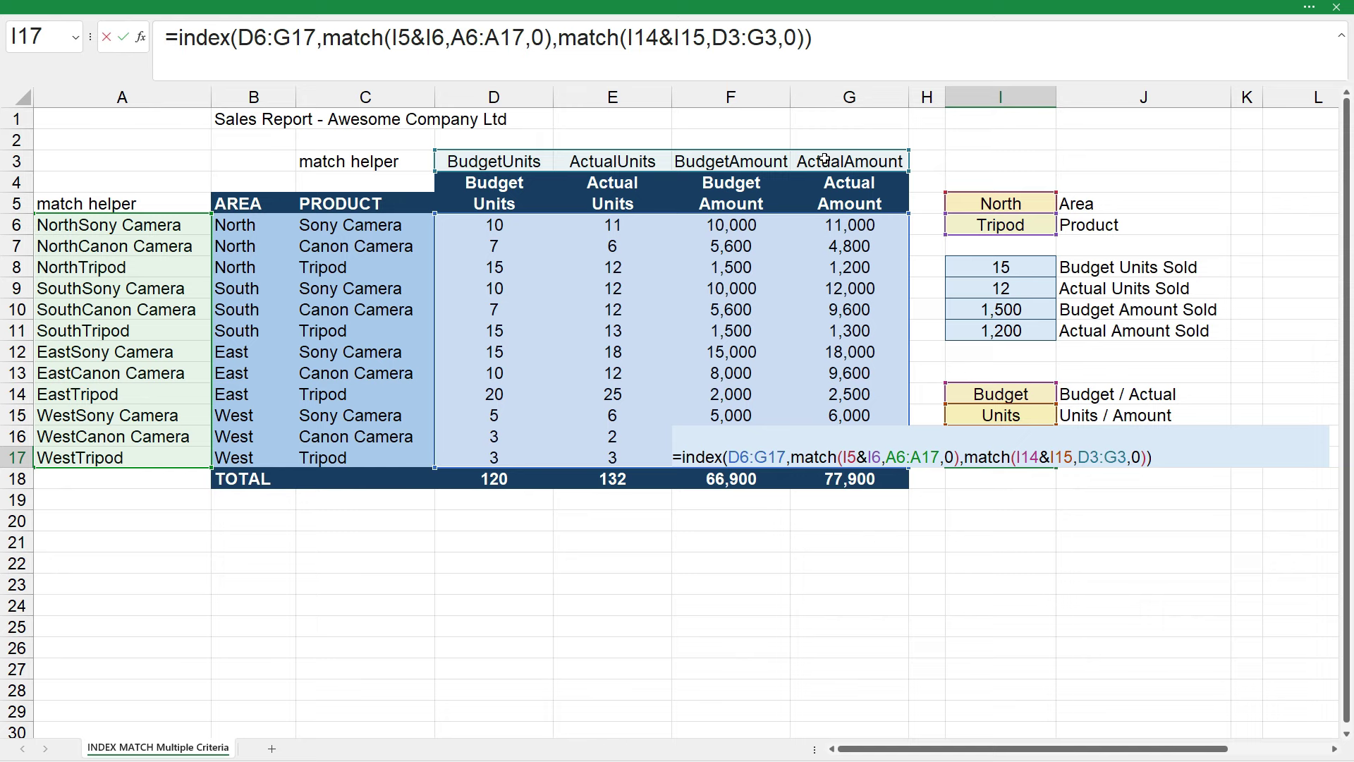
key("Return")
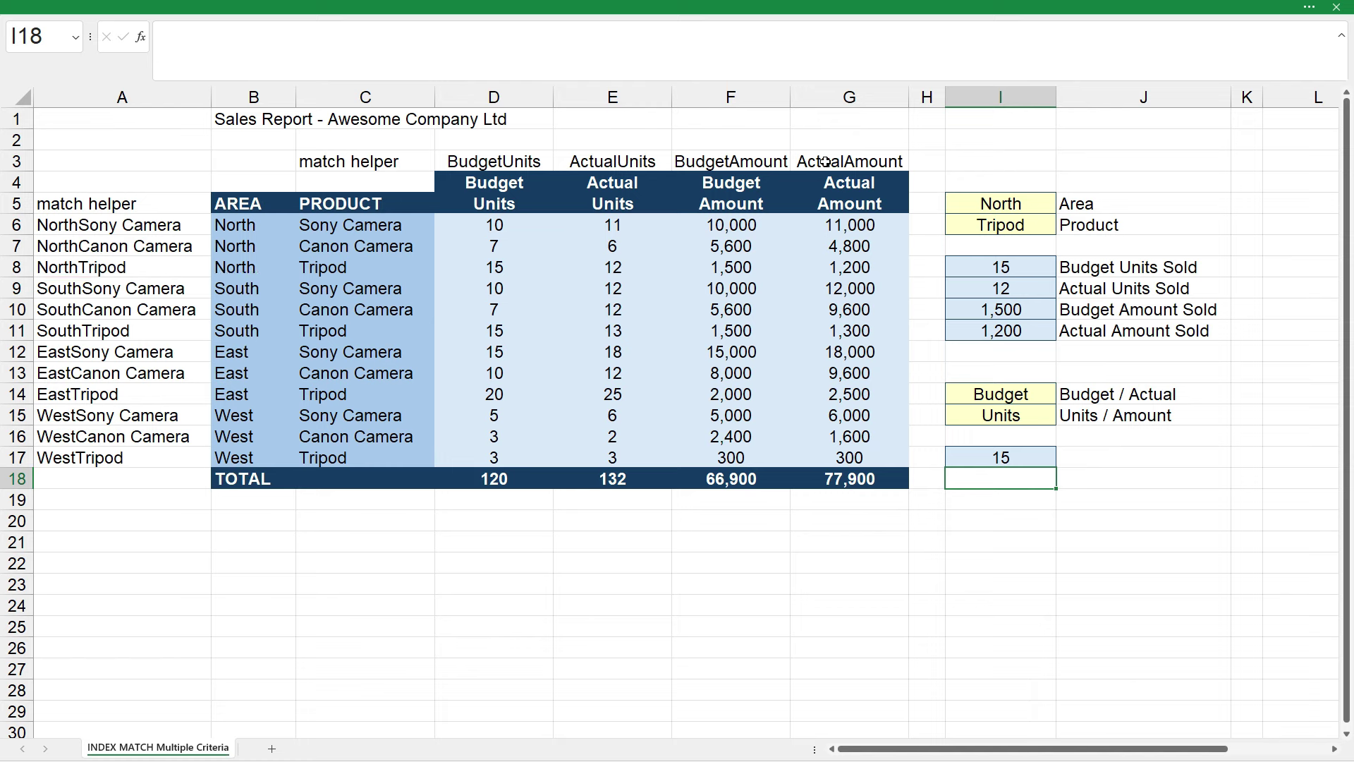
Step: Change the Budget / Actual criterion in I14 to Actual
left_click(1025, 398)
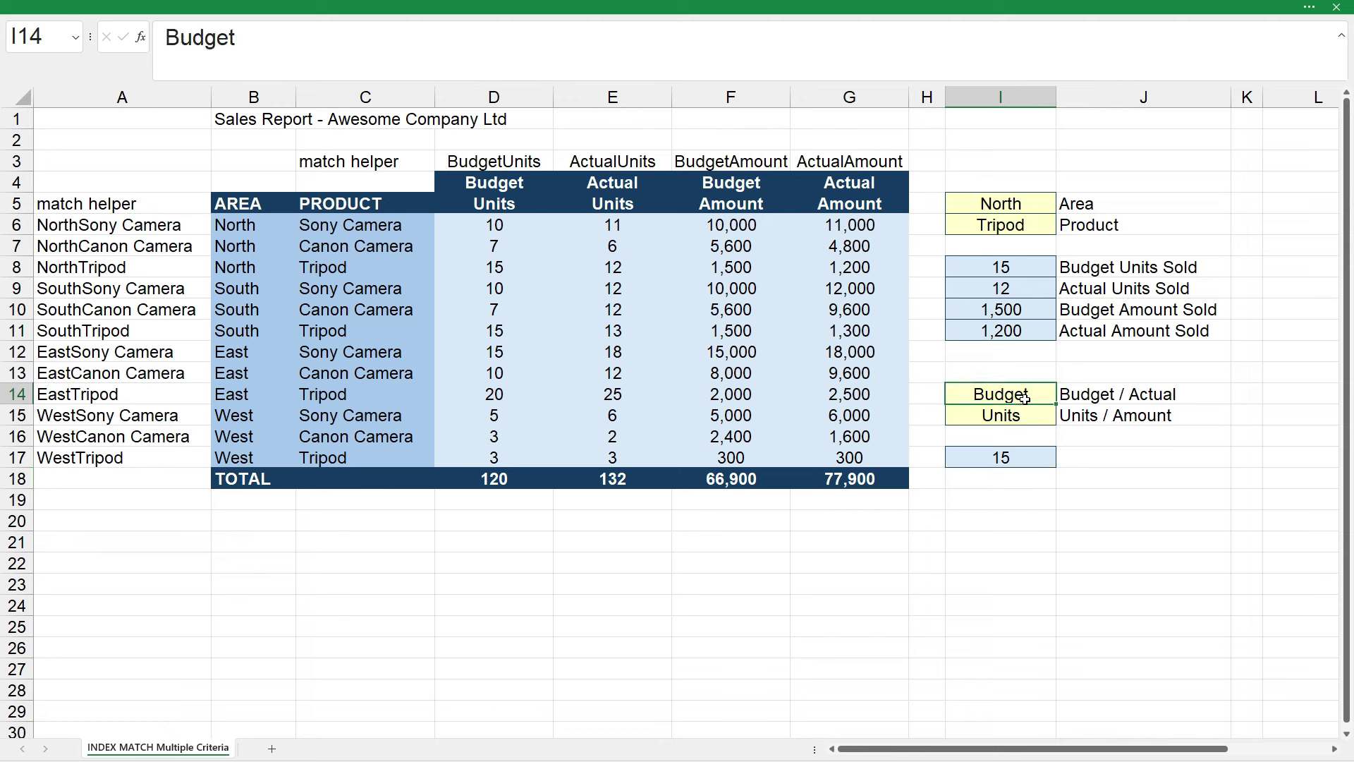
type("Actual")
key("Return")
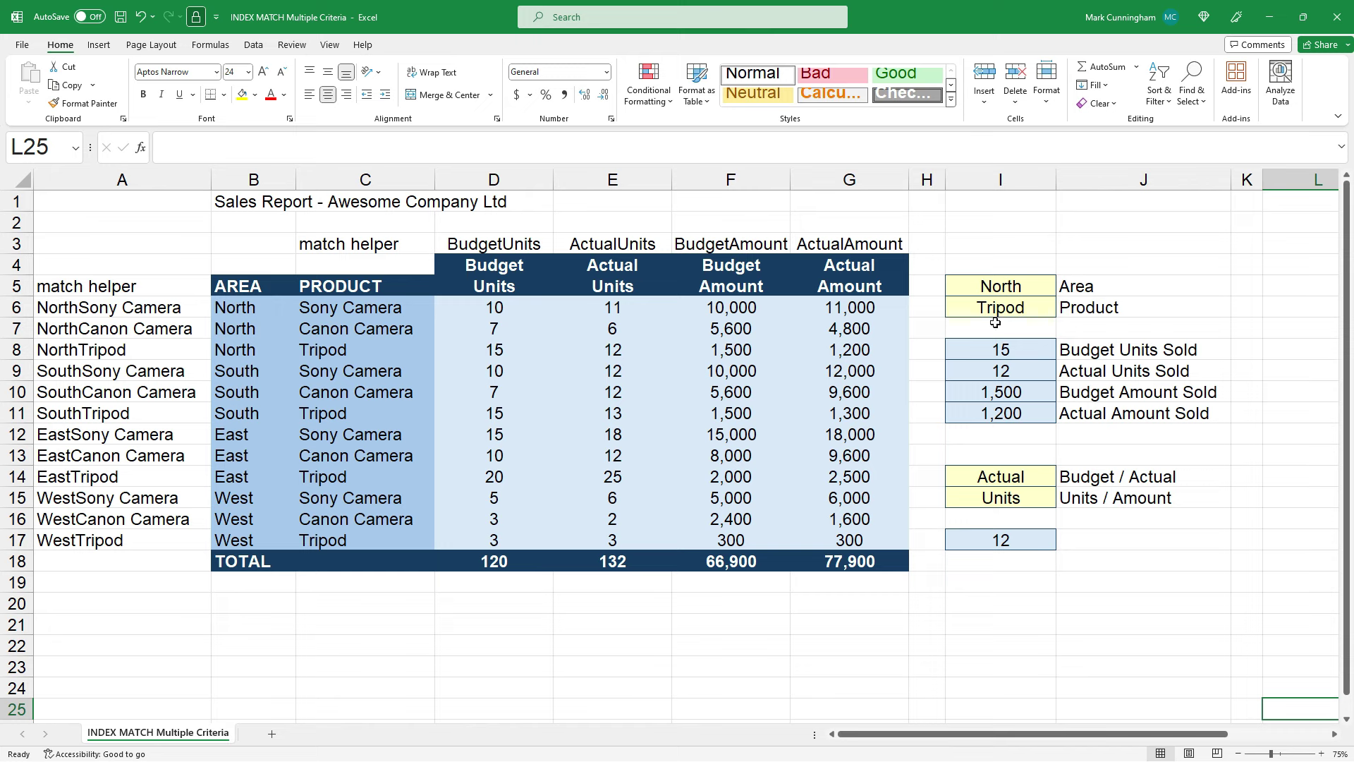
Step: Add list data validation to the Area cell I5 with =$B$6:$B$17 as its source
left_click(996, 286)
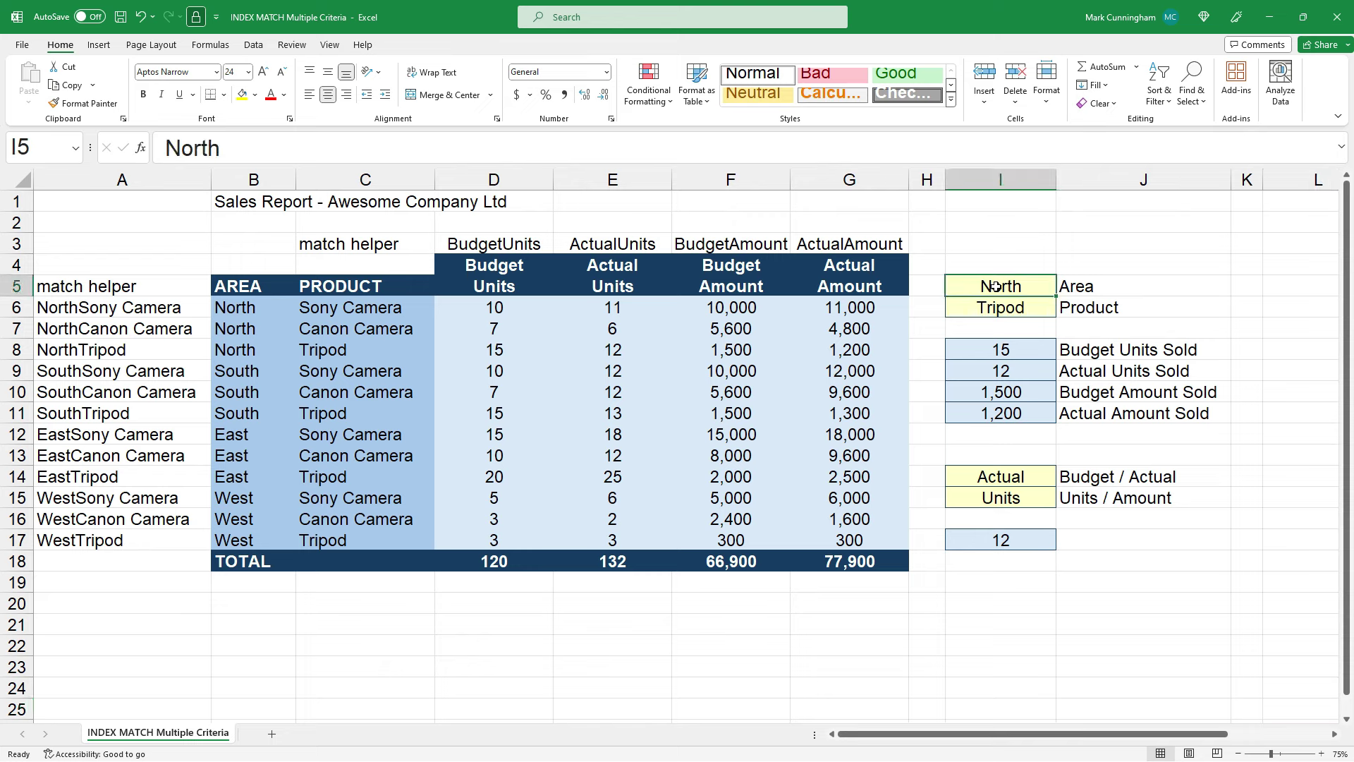
left_click(254, 45)
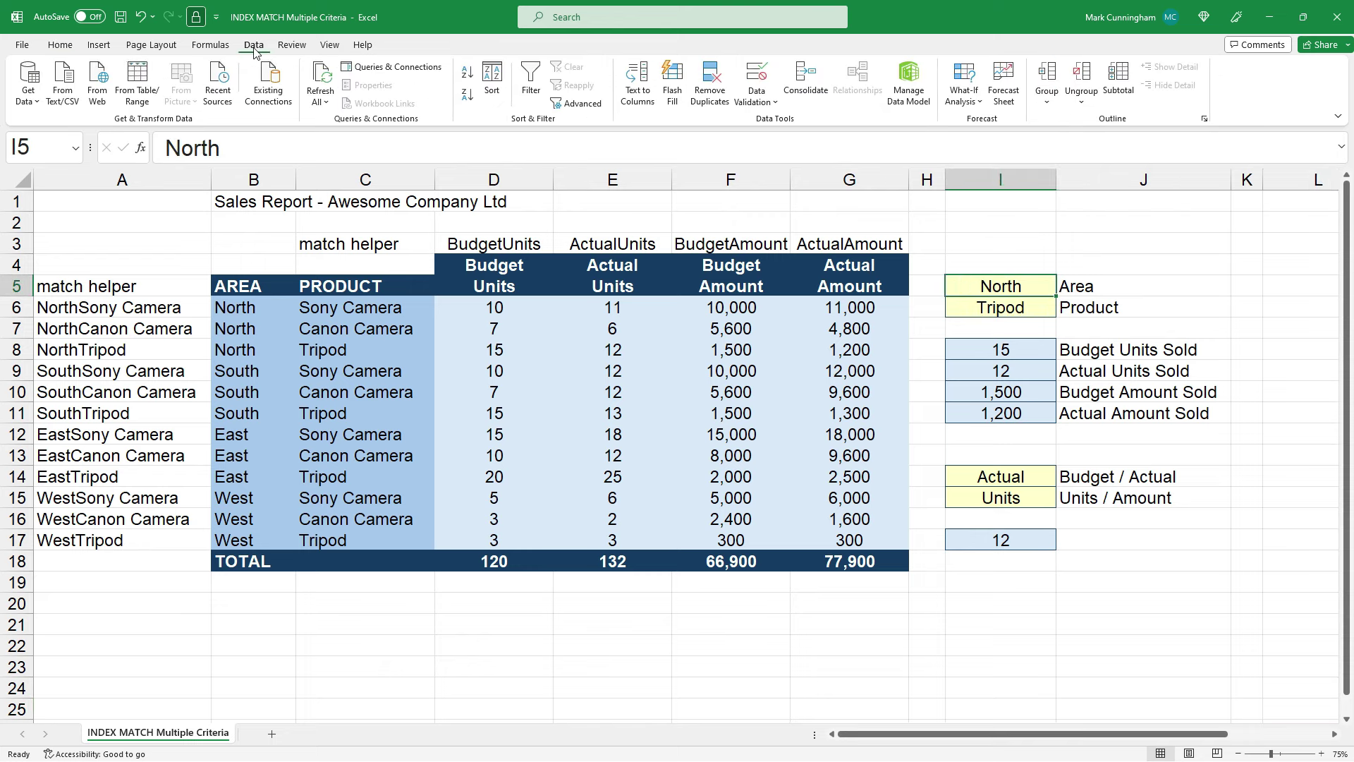
left_click(756, 101)
left_click(789, 122)
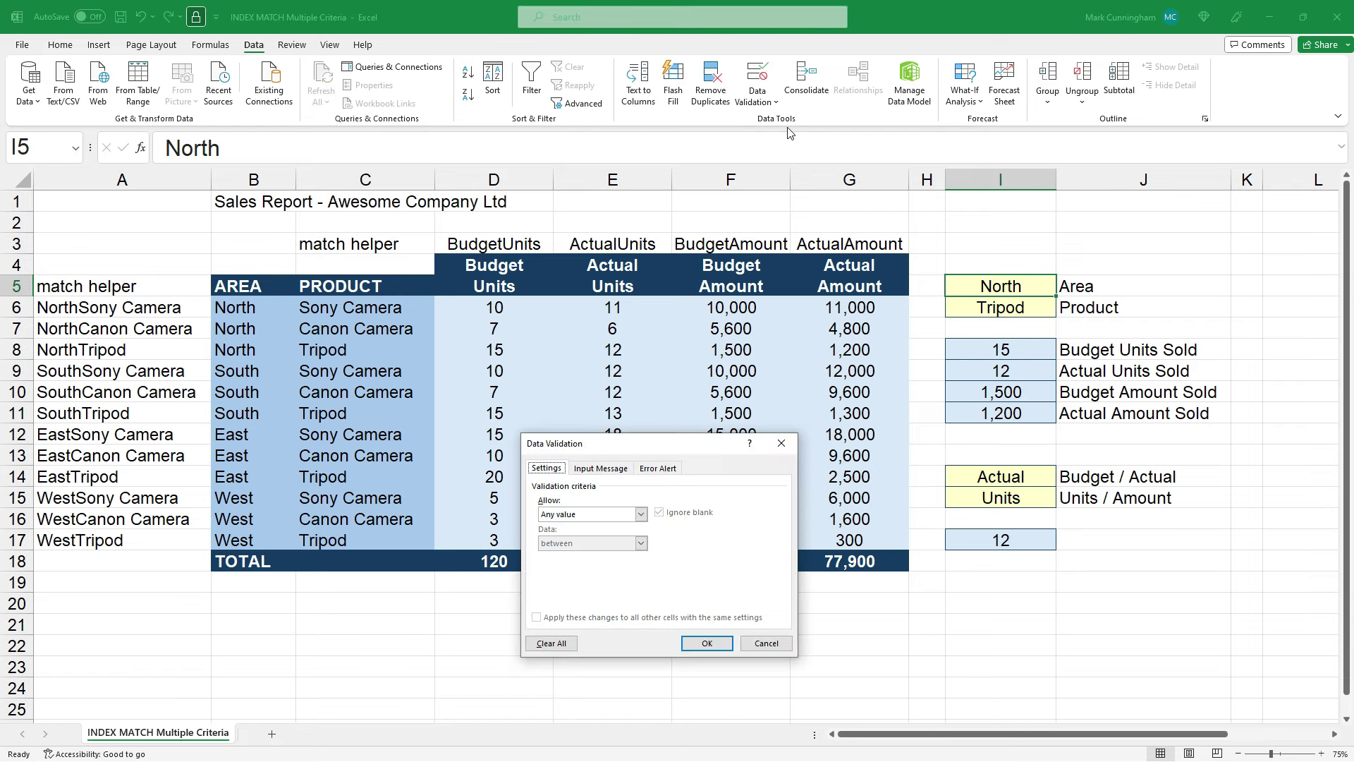
left_click(640, 514)
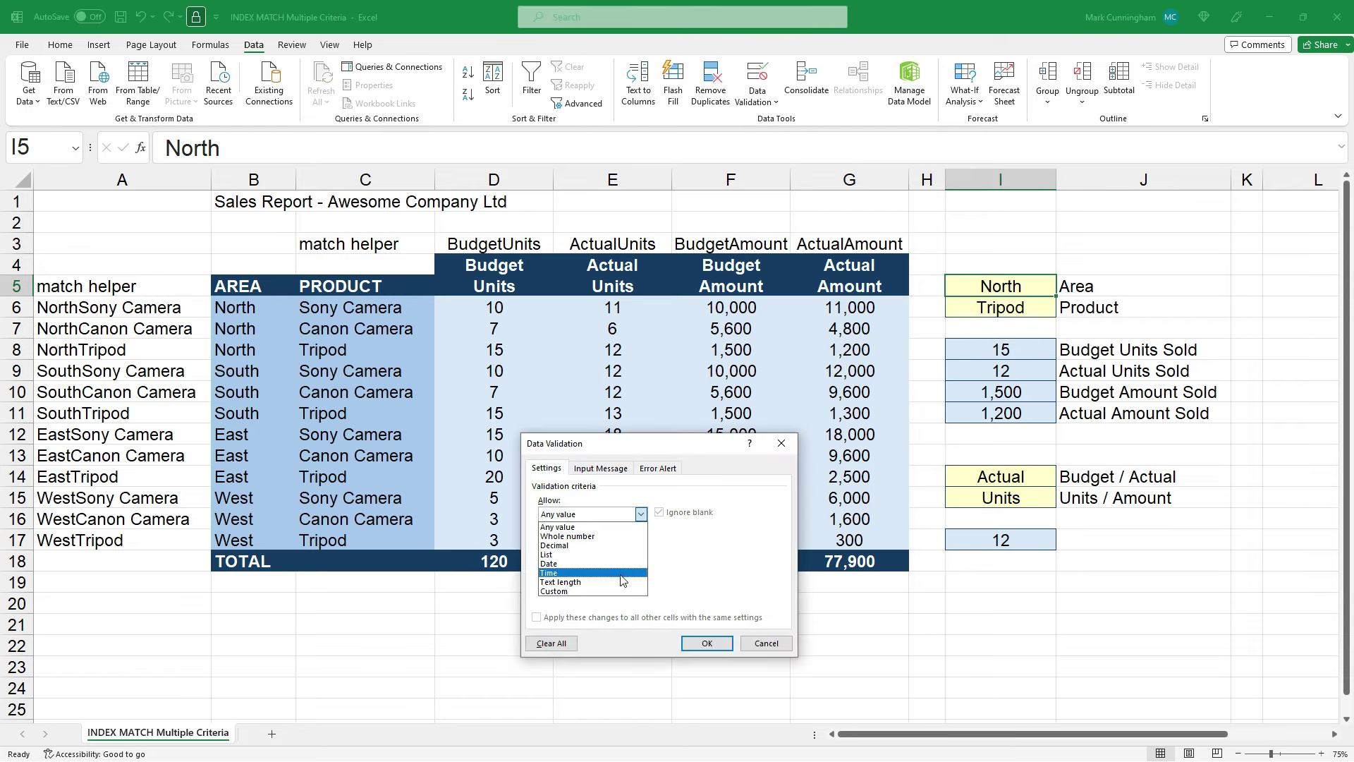
left_click(618, 555)
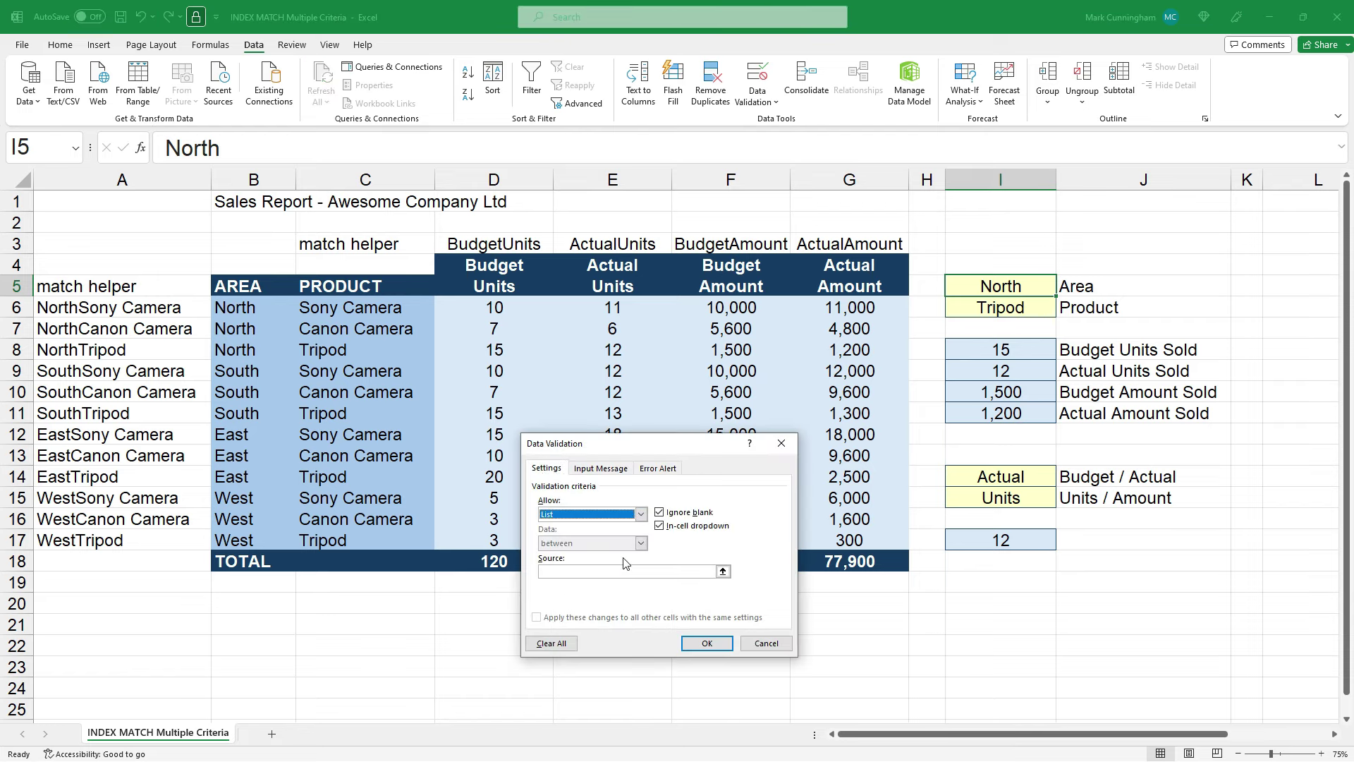
left_click(723, 571)
left_click_drag(271, 305, 261, 539)
left_click(789, 461)
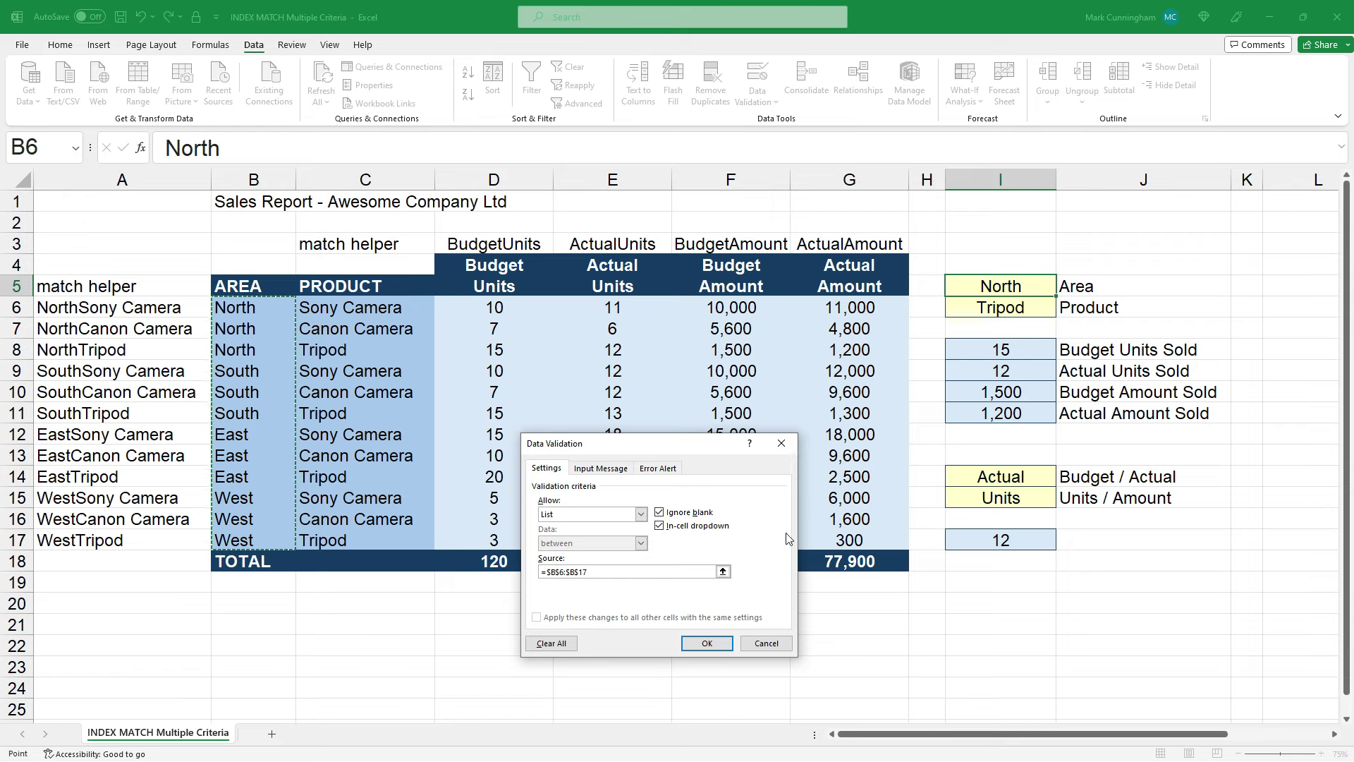
left_click(707, 644)
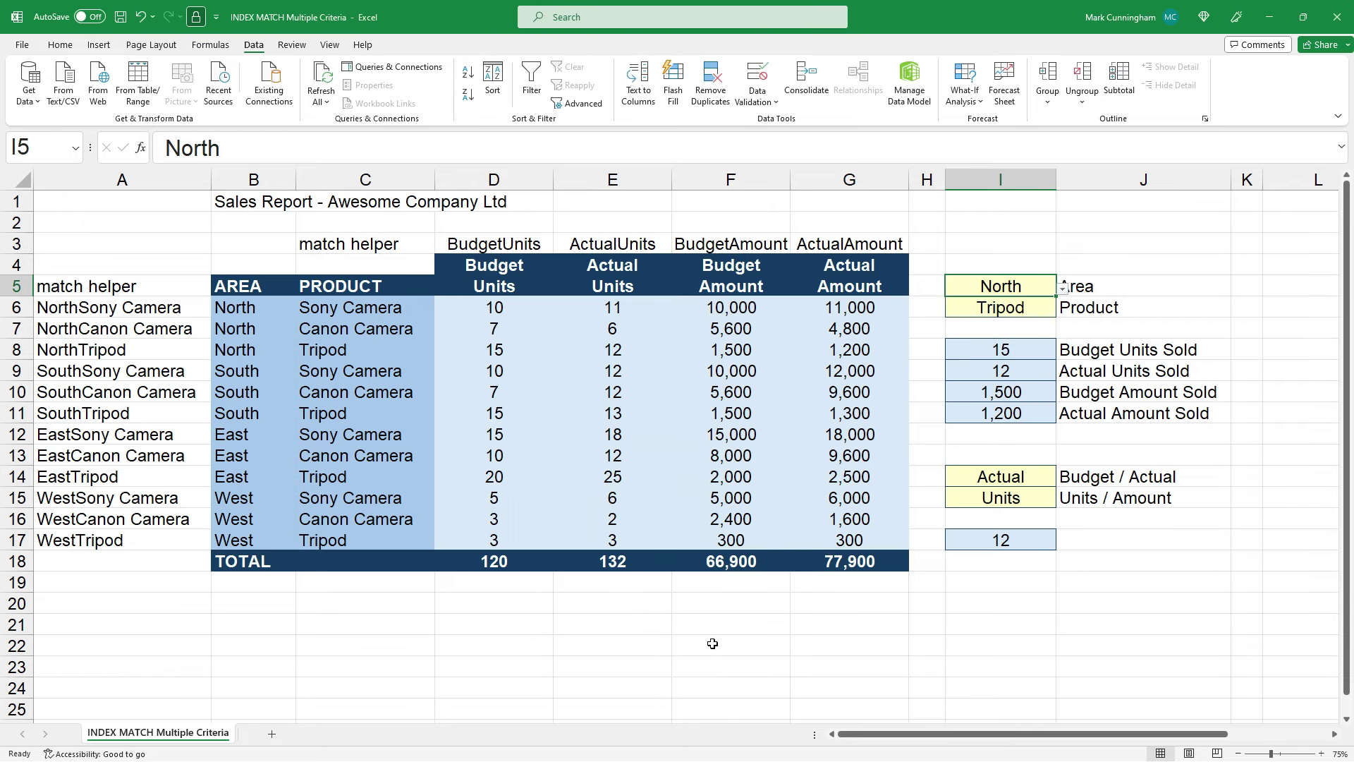
Step: Switch the Area criterion in I5 through its drop-down list to South, East and finally West
left_click(1063, 290)
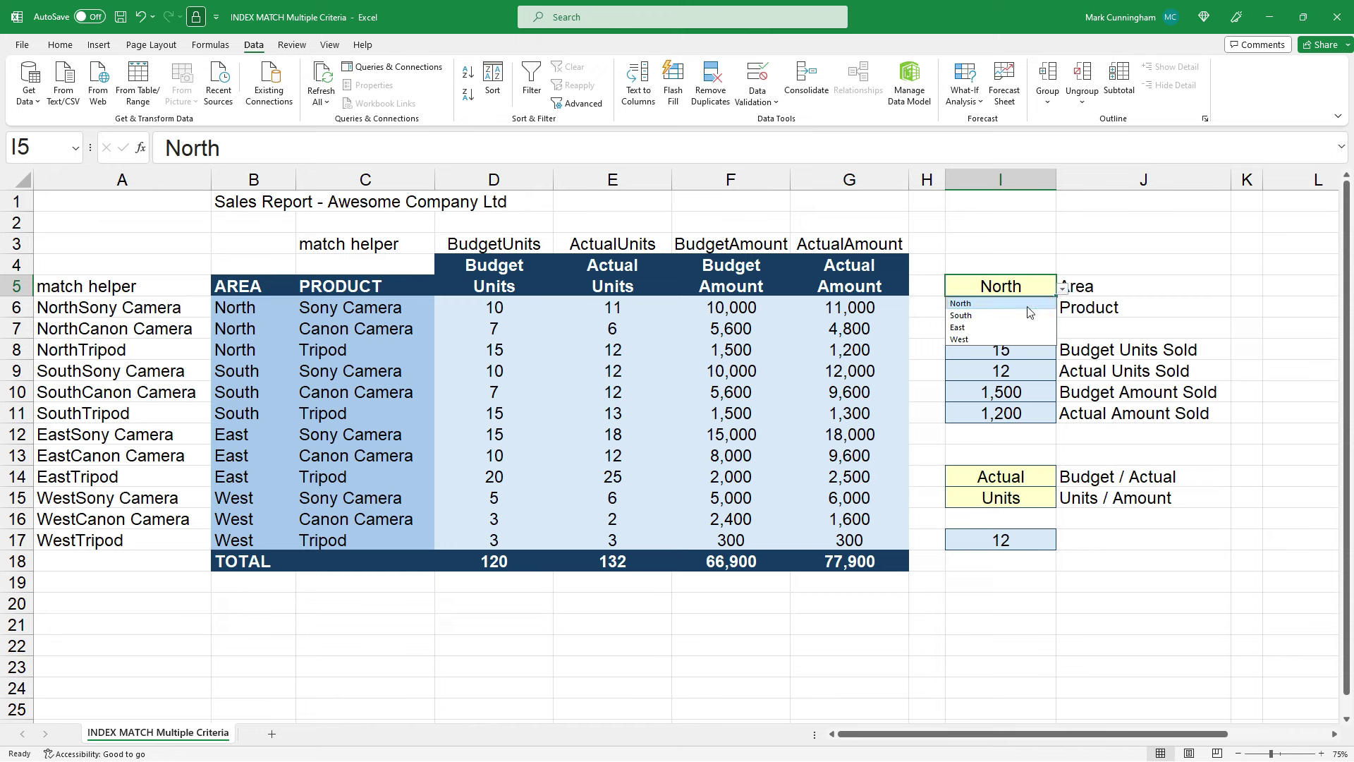
left_click(1062, 295)
left_click(1063, 291)
key("Down")
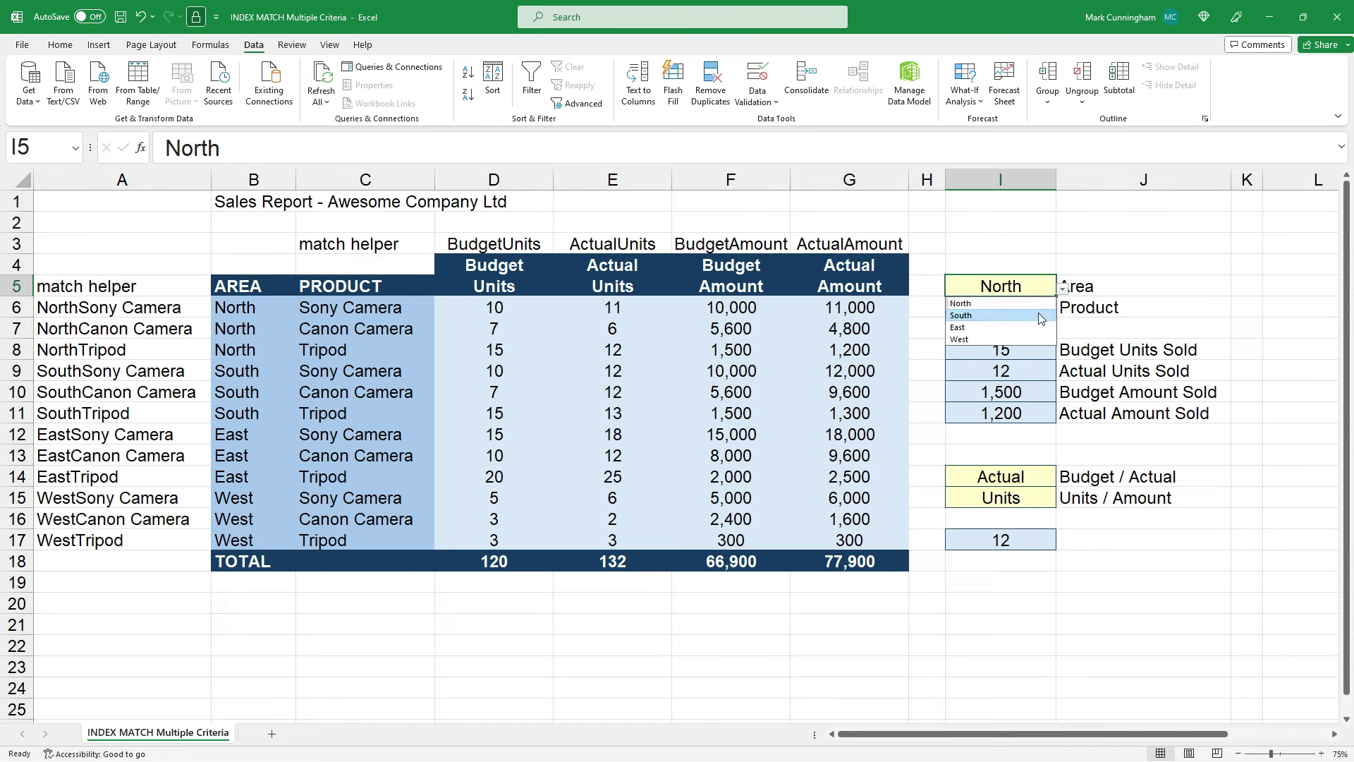
key("Return")
left_click(1064, 290)
key("Down")
key("Return")
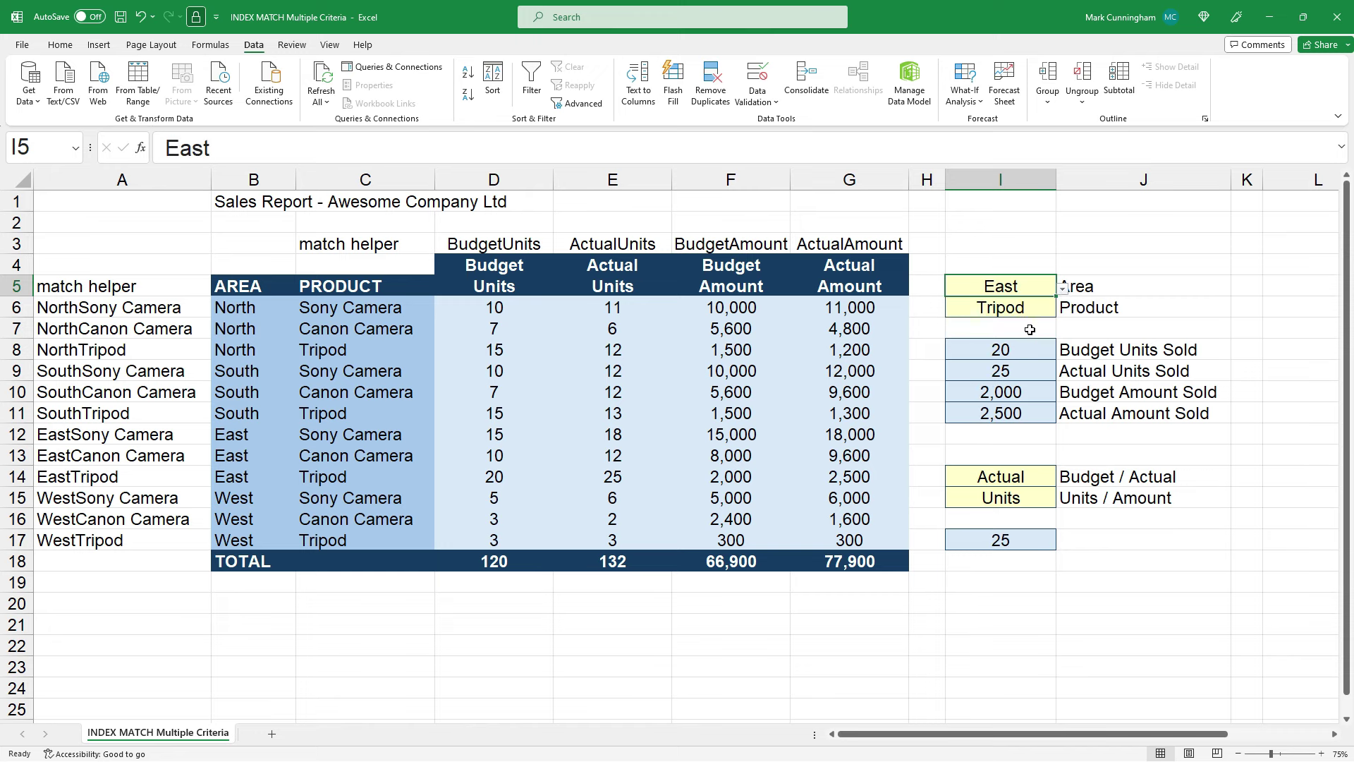
left_click(1065, 295)
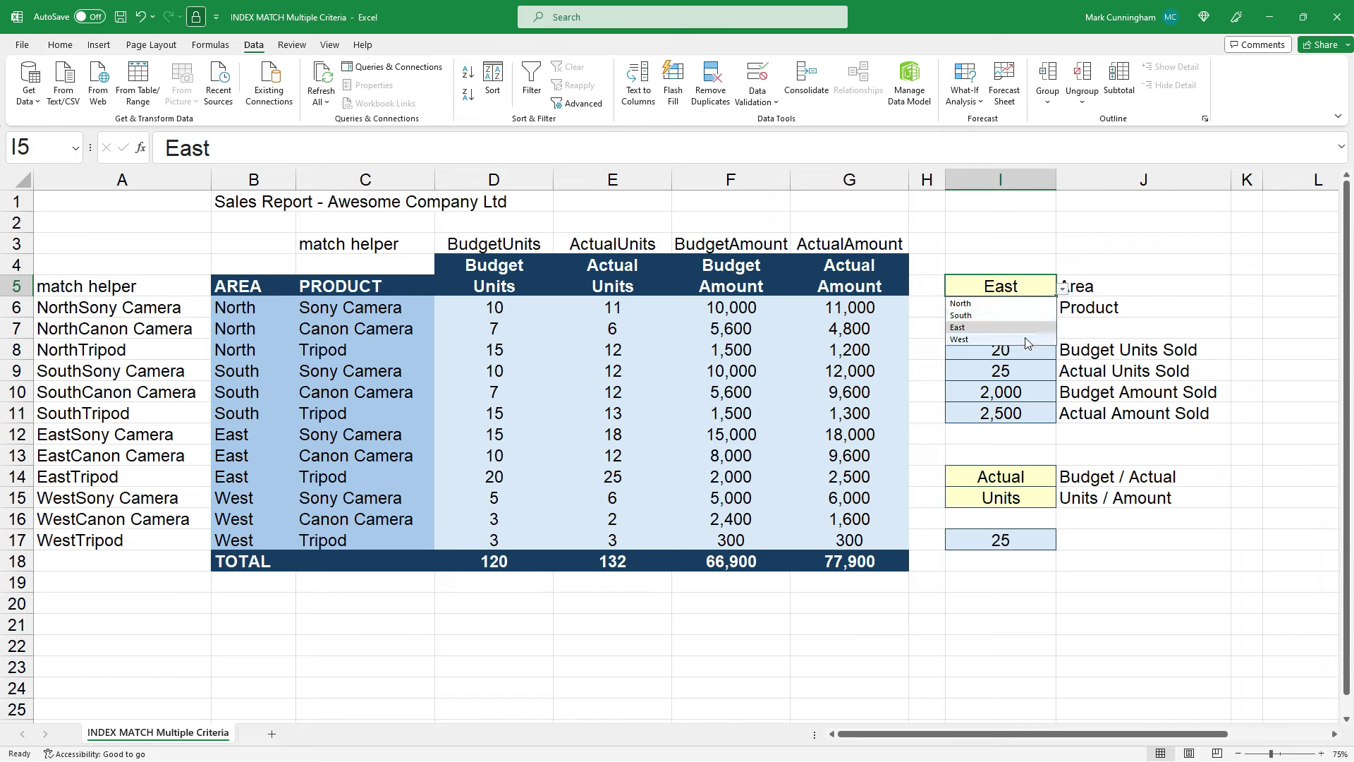
left_click(1022, 348)
left_click(1169, 321)
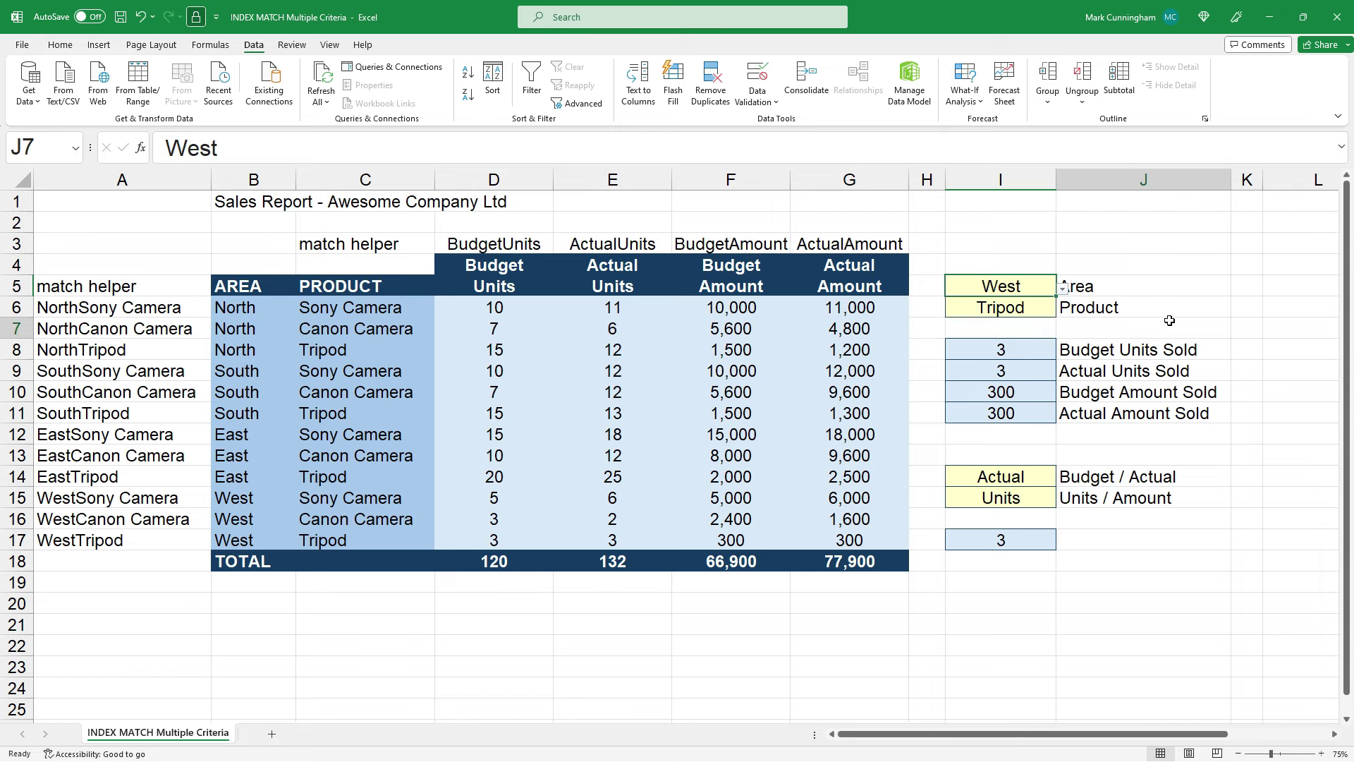
Step: Add list data validation to the Product cell I6 with =$C$6:$C$8 as its source
left_click(1003, 310)
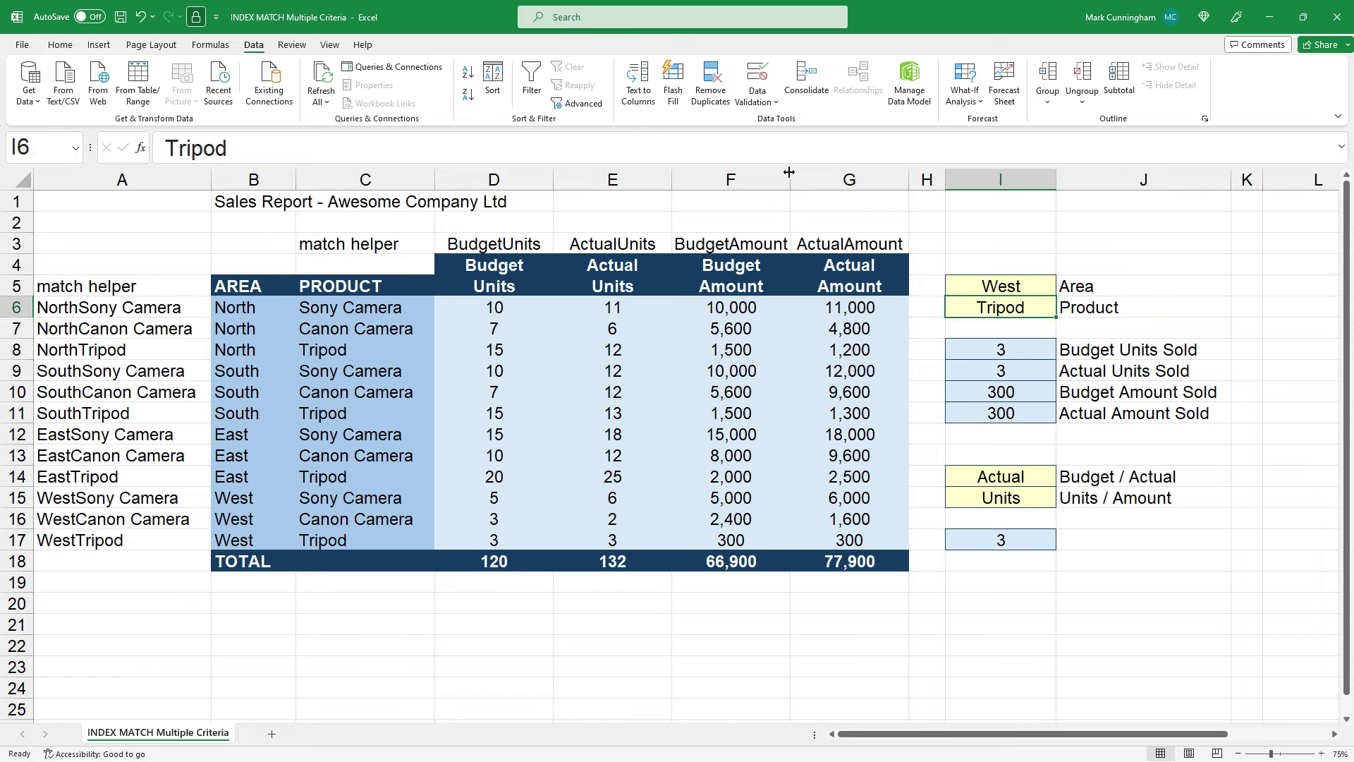
left_click(769, 105)
left_click(790, 125)
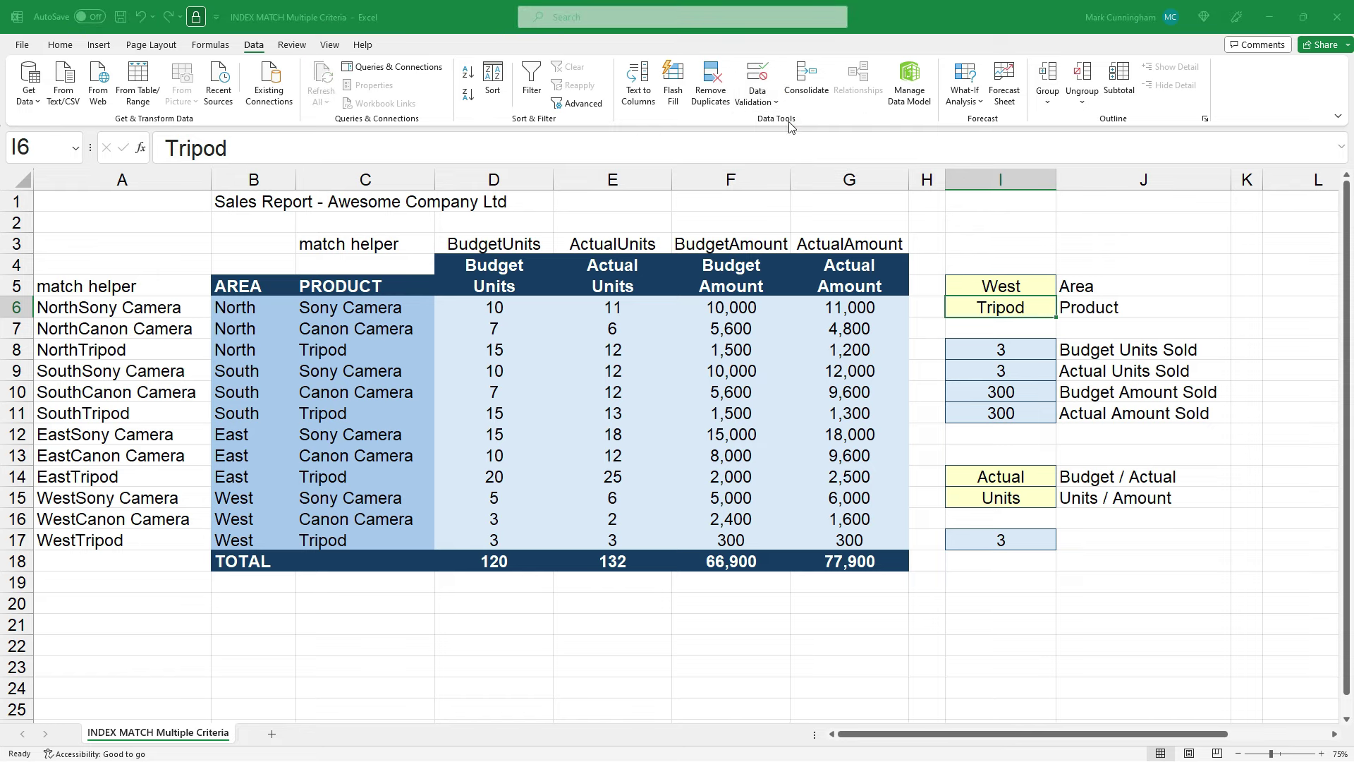
left_click(641, 514)
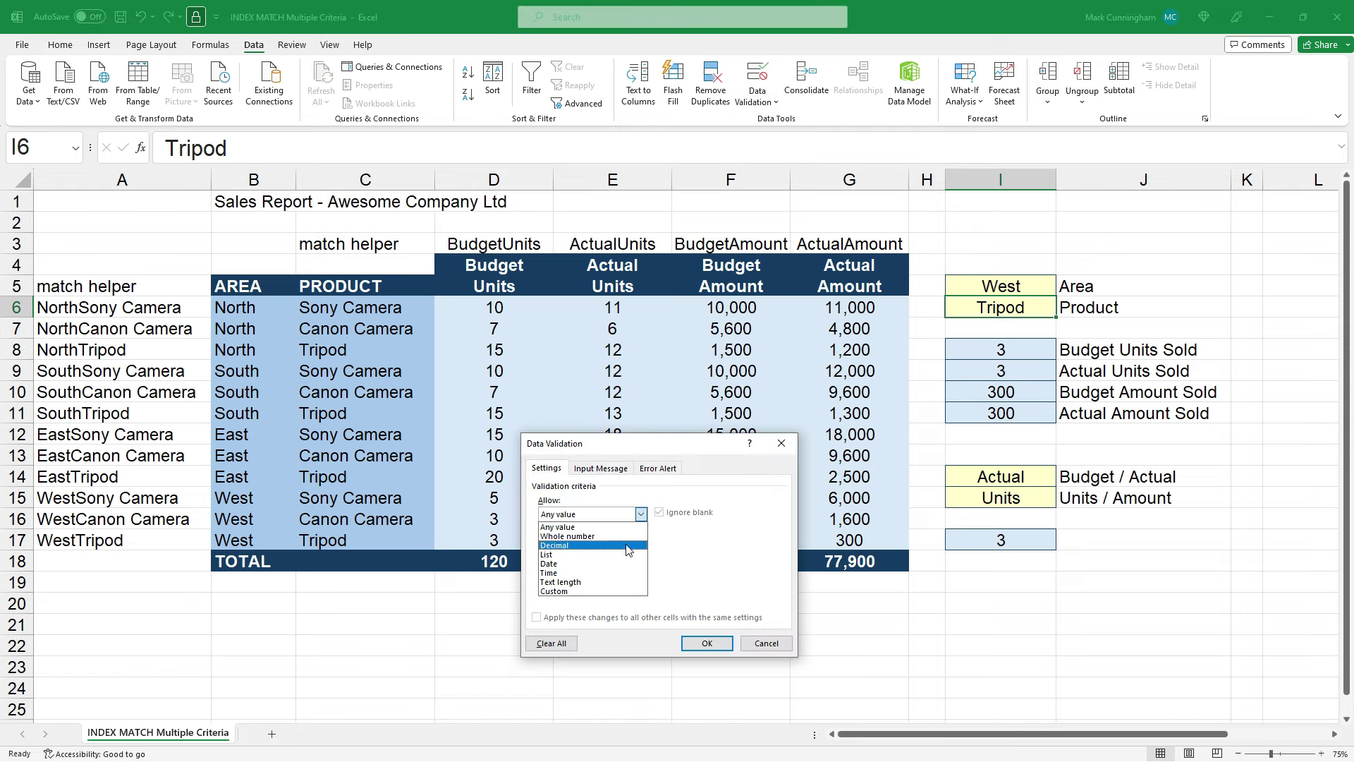
left_click(628, 559)
left_click(722, 571)
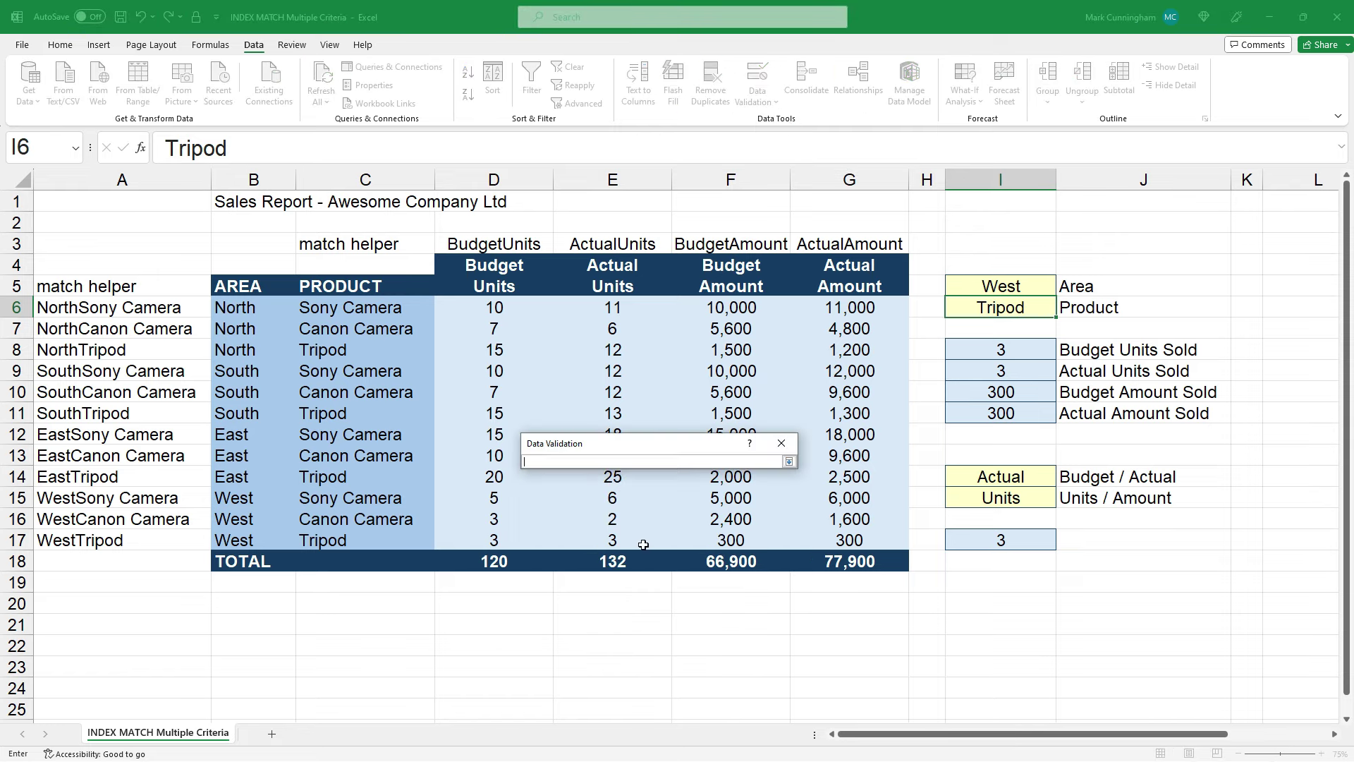
left_click_drag(402, 303, 389, 352)
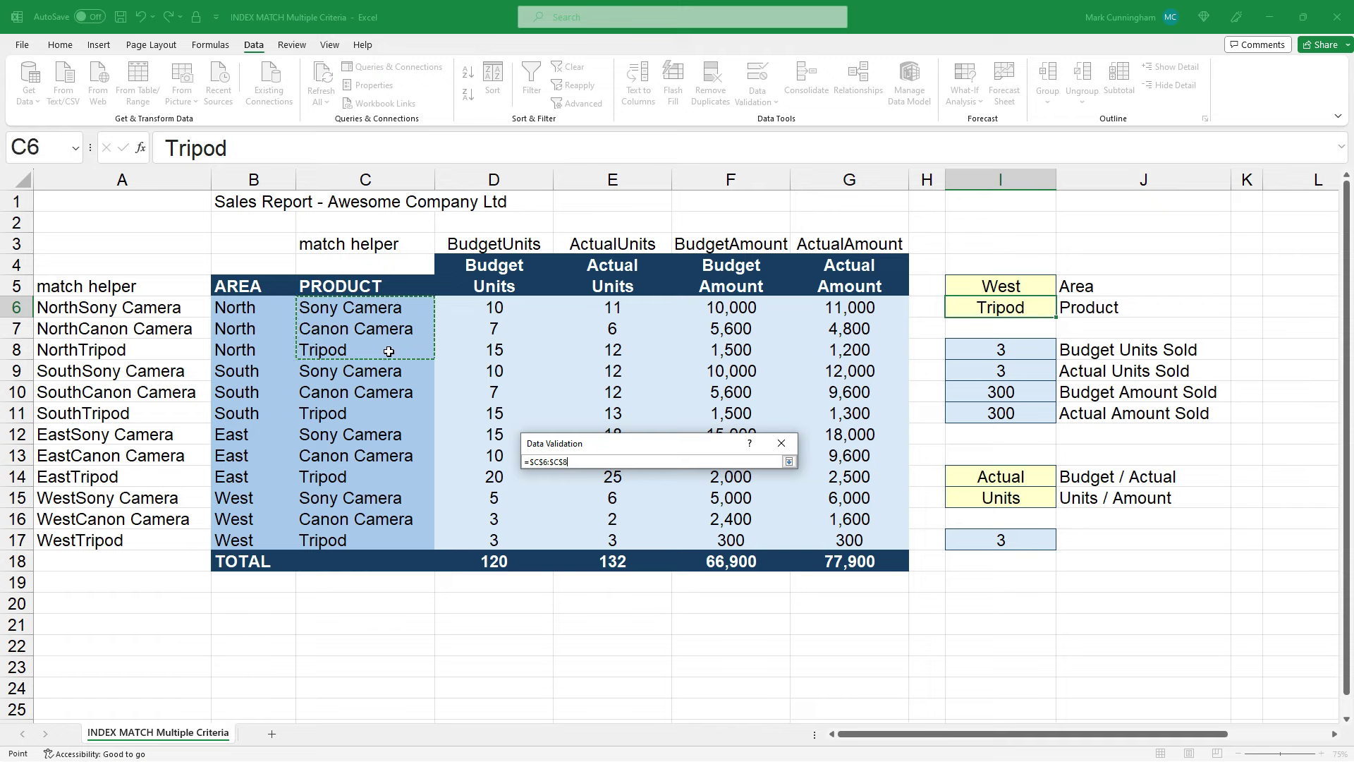
left_click(789, 461)
left_click(707, 643)
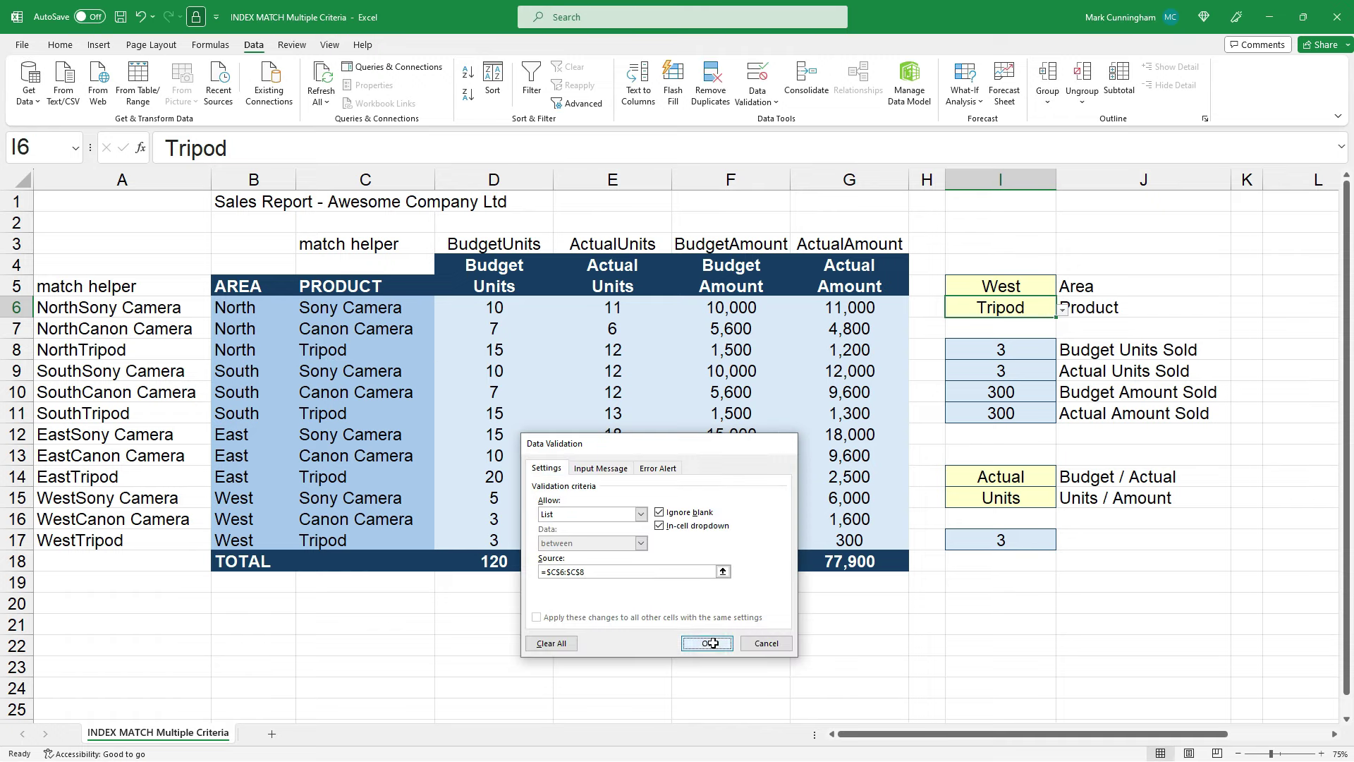
Step: Try the Product drop-down list in I6 by choosing Canon Camera and Sony Camera
left_click(1062, 312)
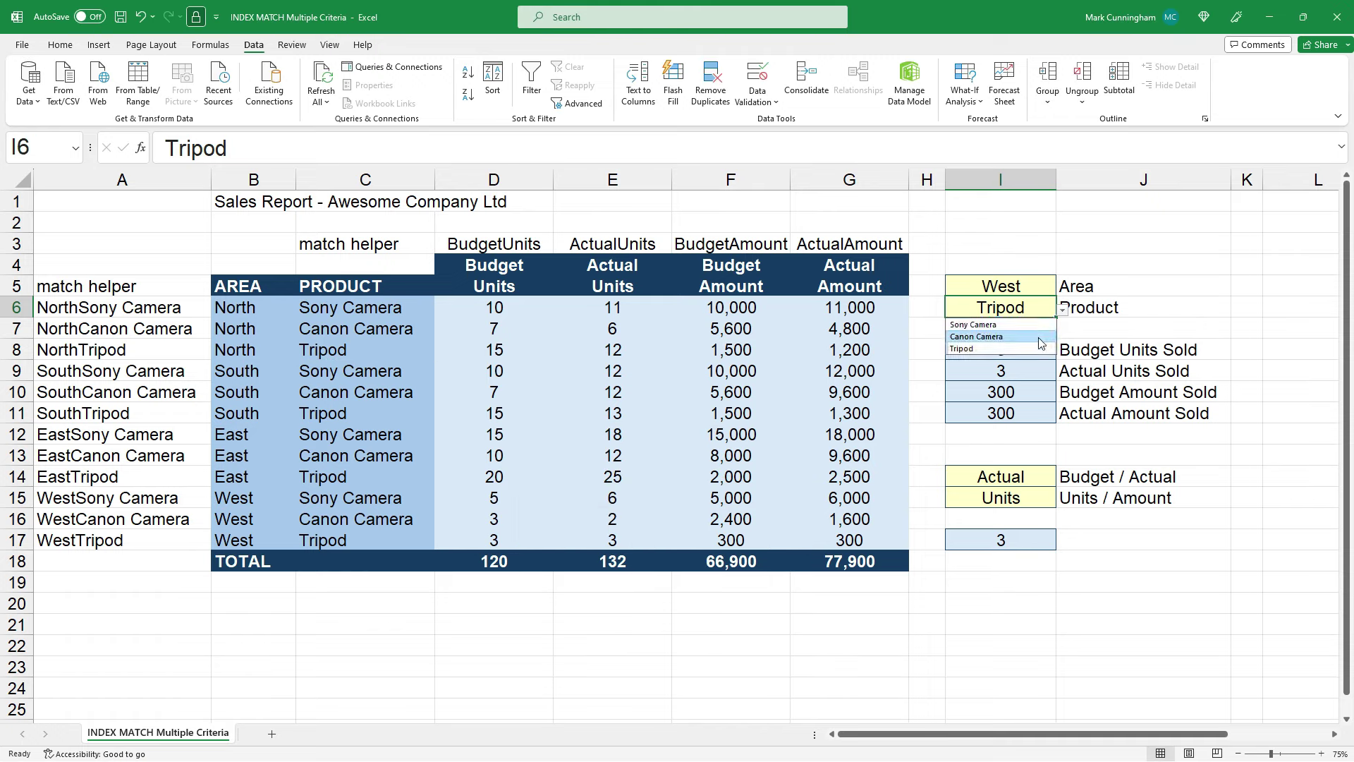
left_click(1047, 337)
left_click(1066, 312)
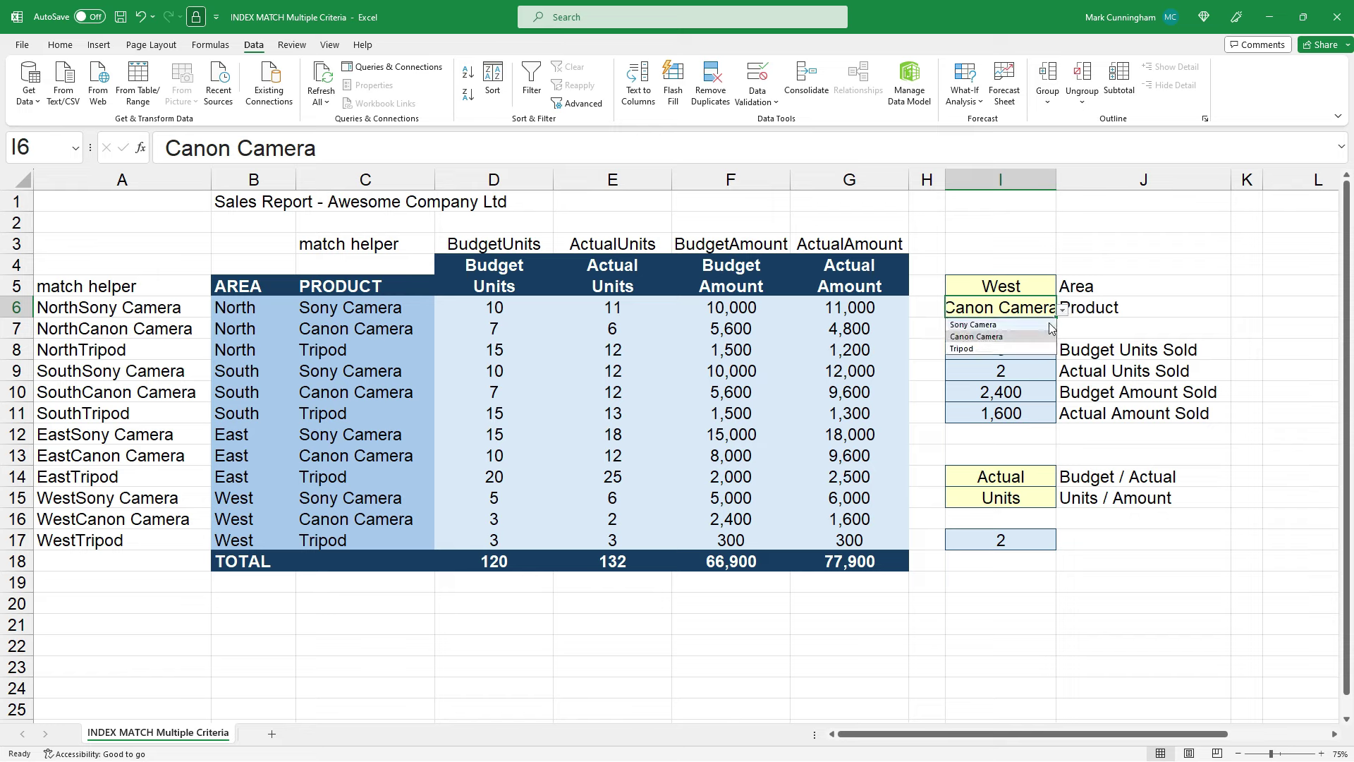
left_click(1001, 325)
left_click(1123, 331)
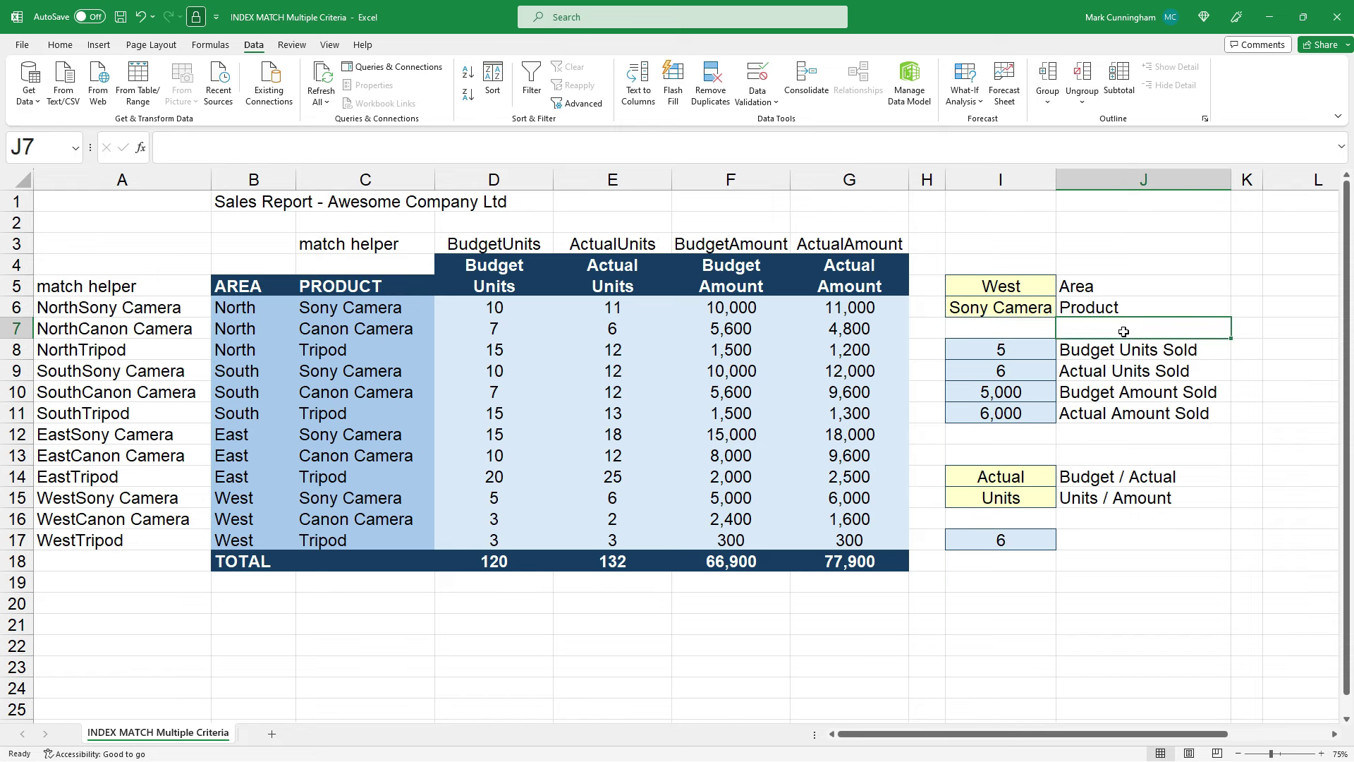
Step: Add list data validation to the Budget / Actual cell I14 with source =$E$4:$F$4 and choose Budget from its list
left_click(1010, 478)
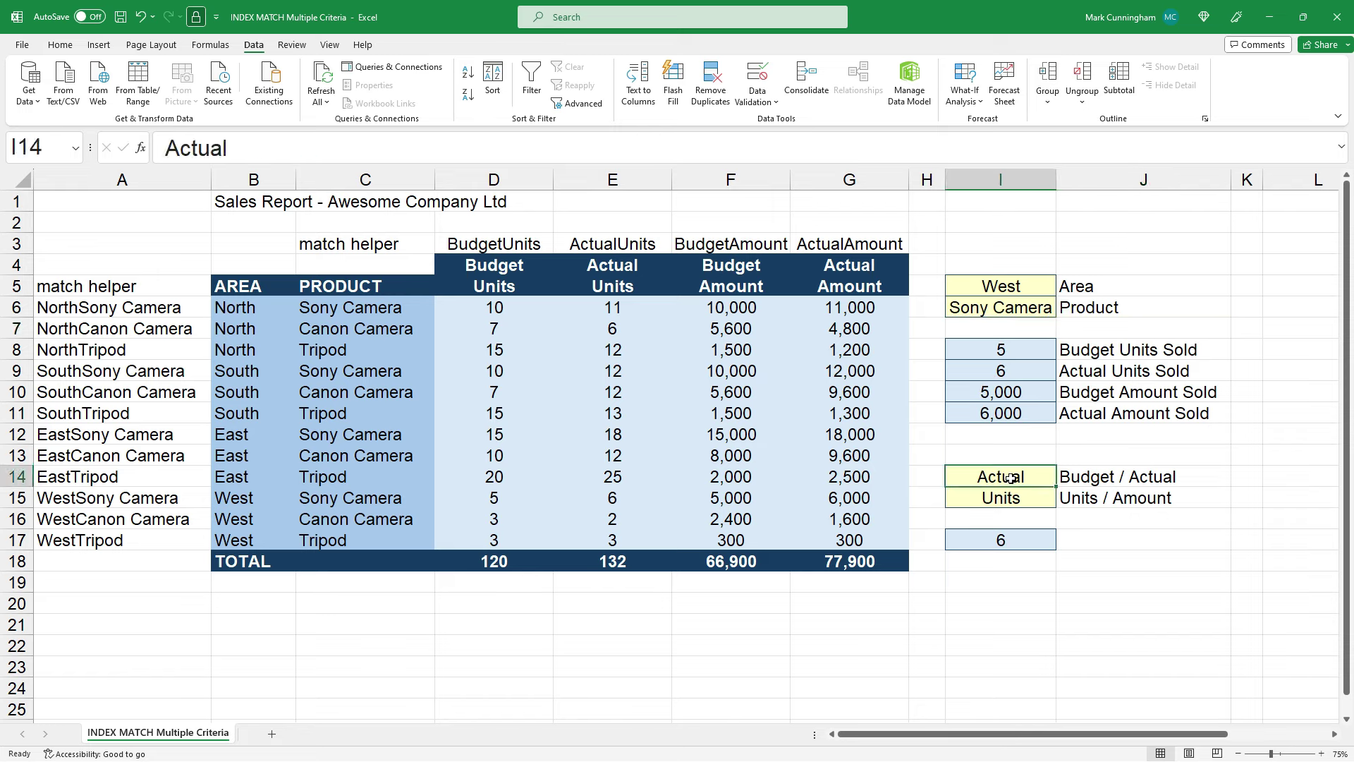
left_click(757, 97)
left_click(791, 121)
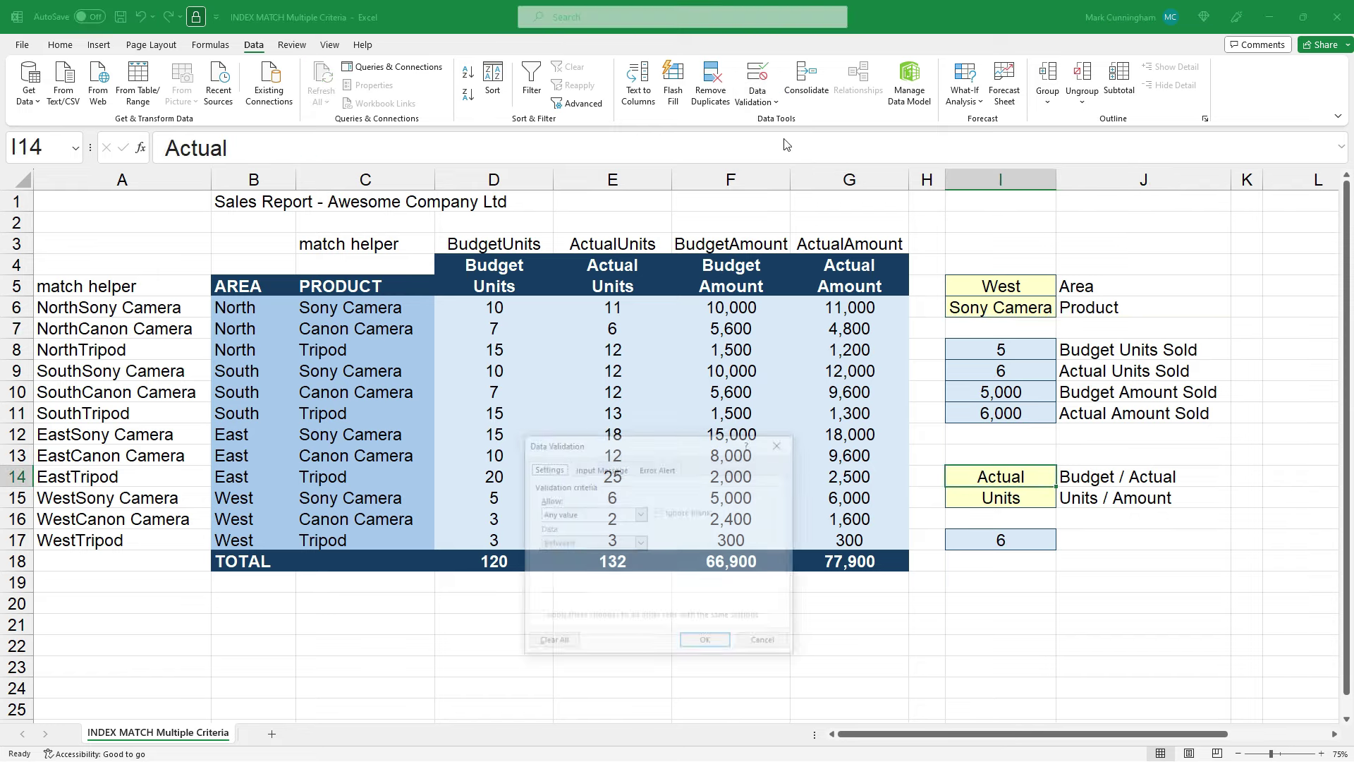
left_click(641, 514)
left_click(621, 558)
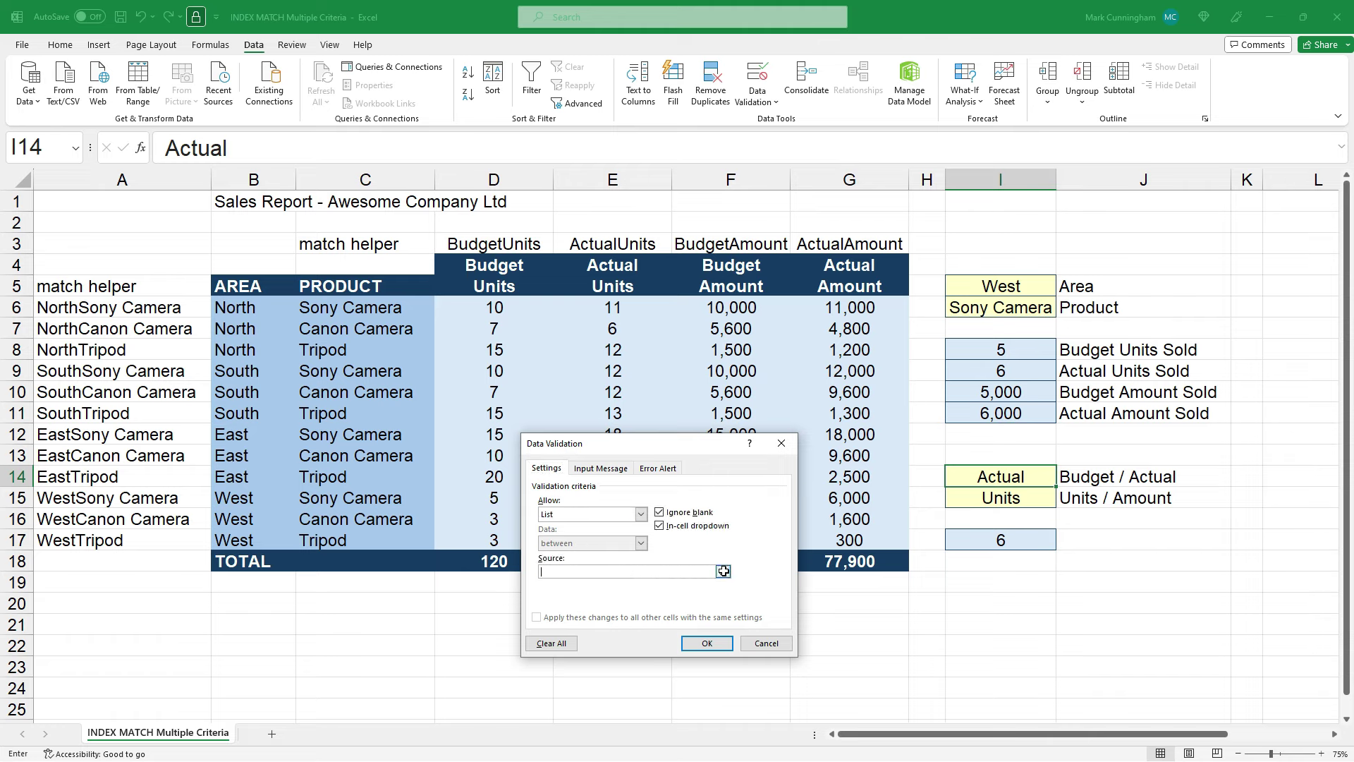
left_click(723, 571)
left_click_drag(635, 265, 732, 266)
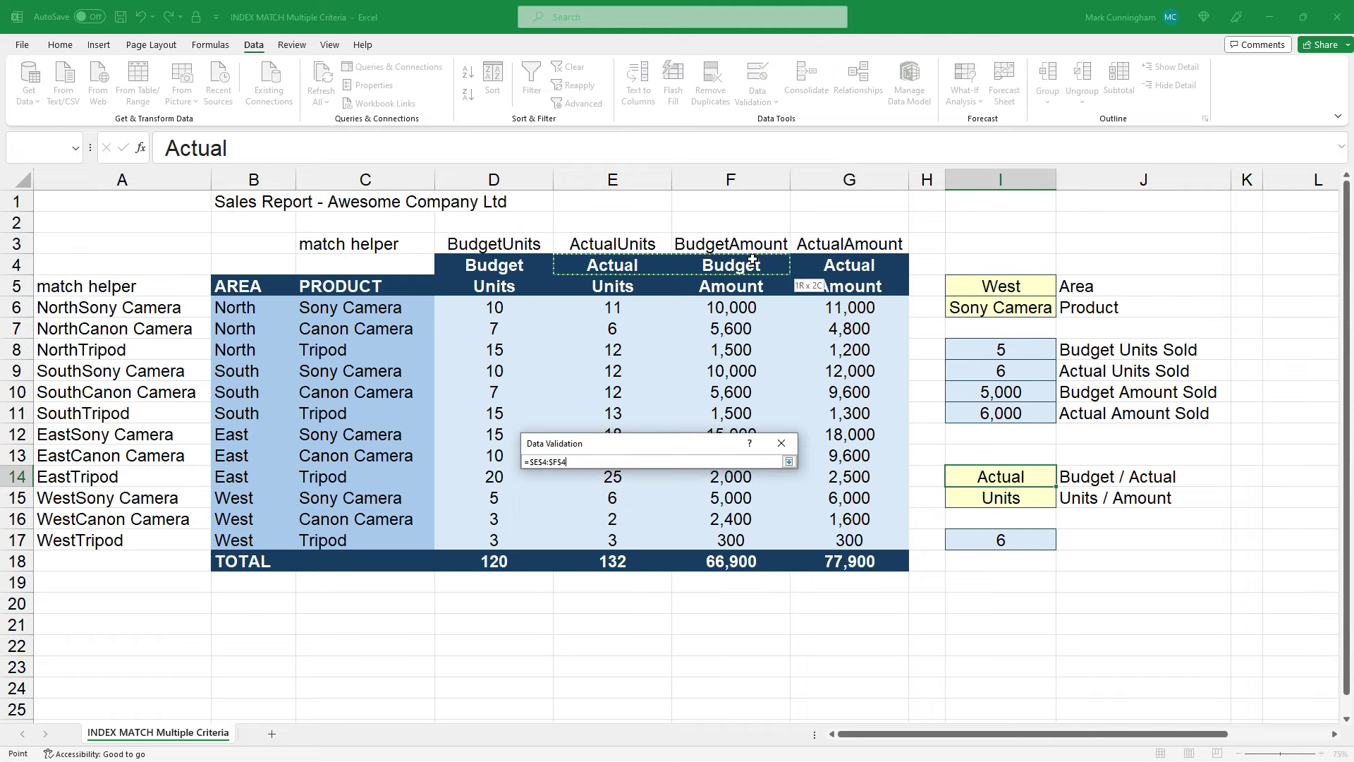
left_click(789, 461)
left_click(707, 643)
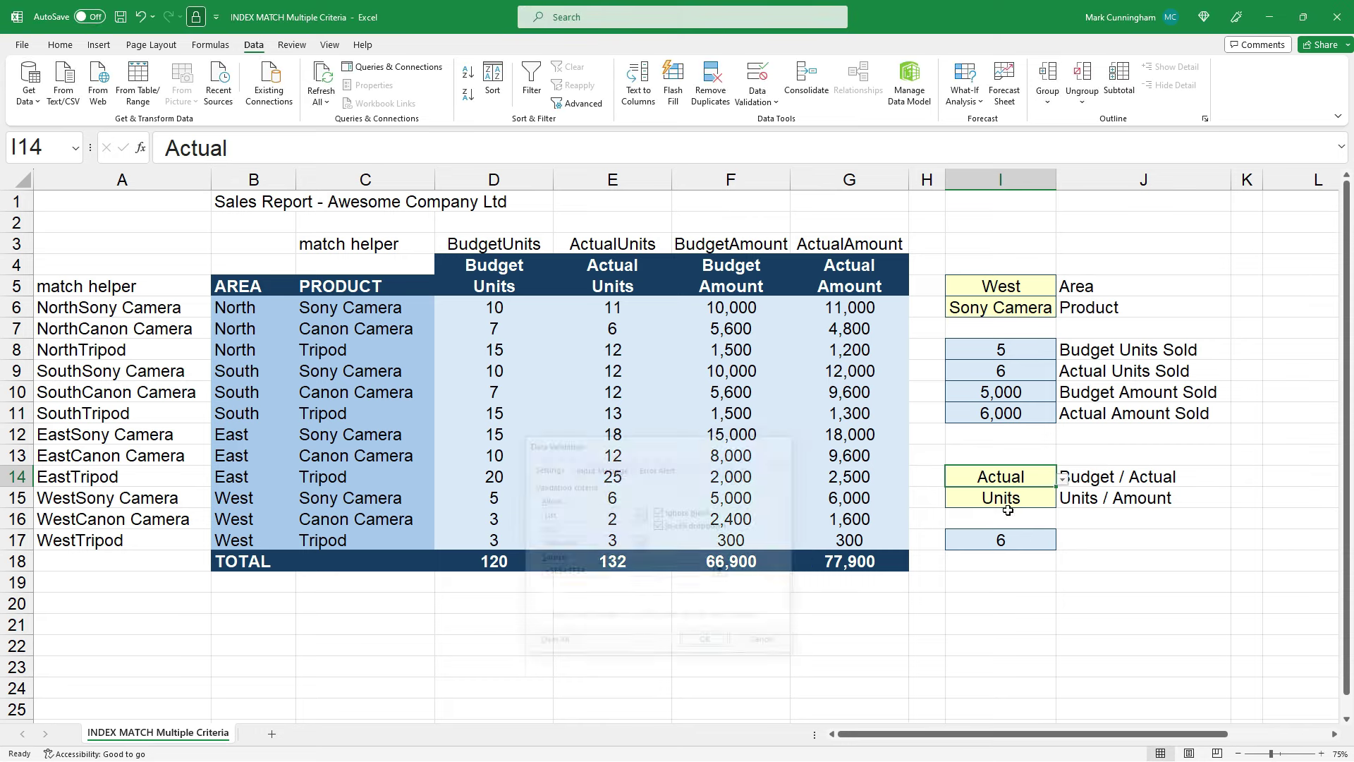
left_click(1062, 479)
left_click(1001, 505)
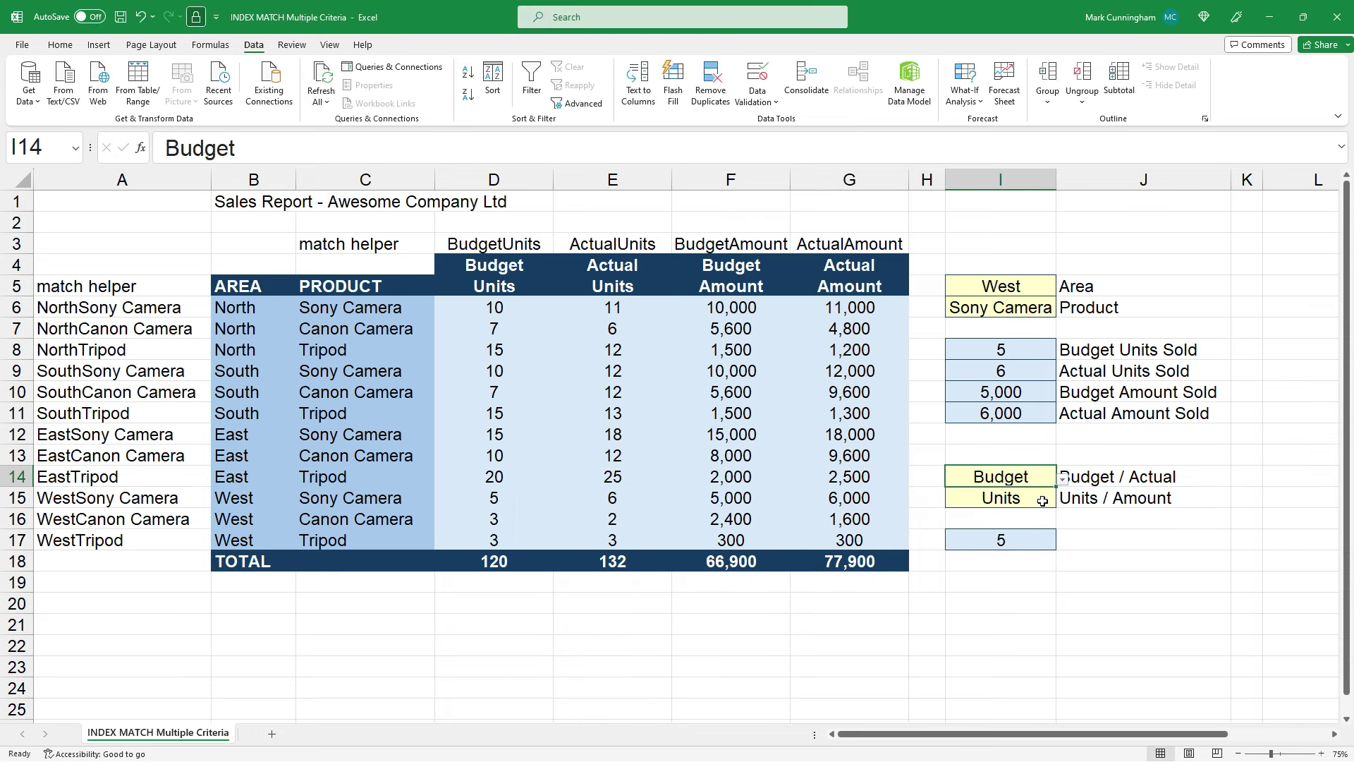
Step: Add list data validation to the Units / Amount cell I15 with =$E$5:$F$5 as its source
left_click(1043, 501)
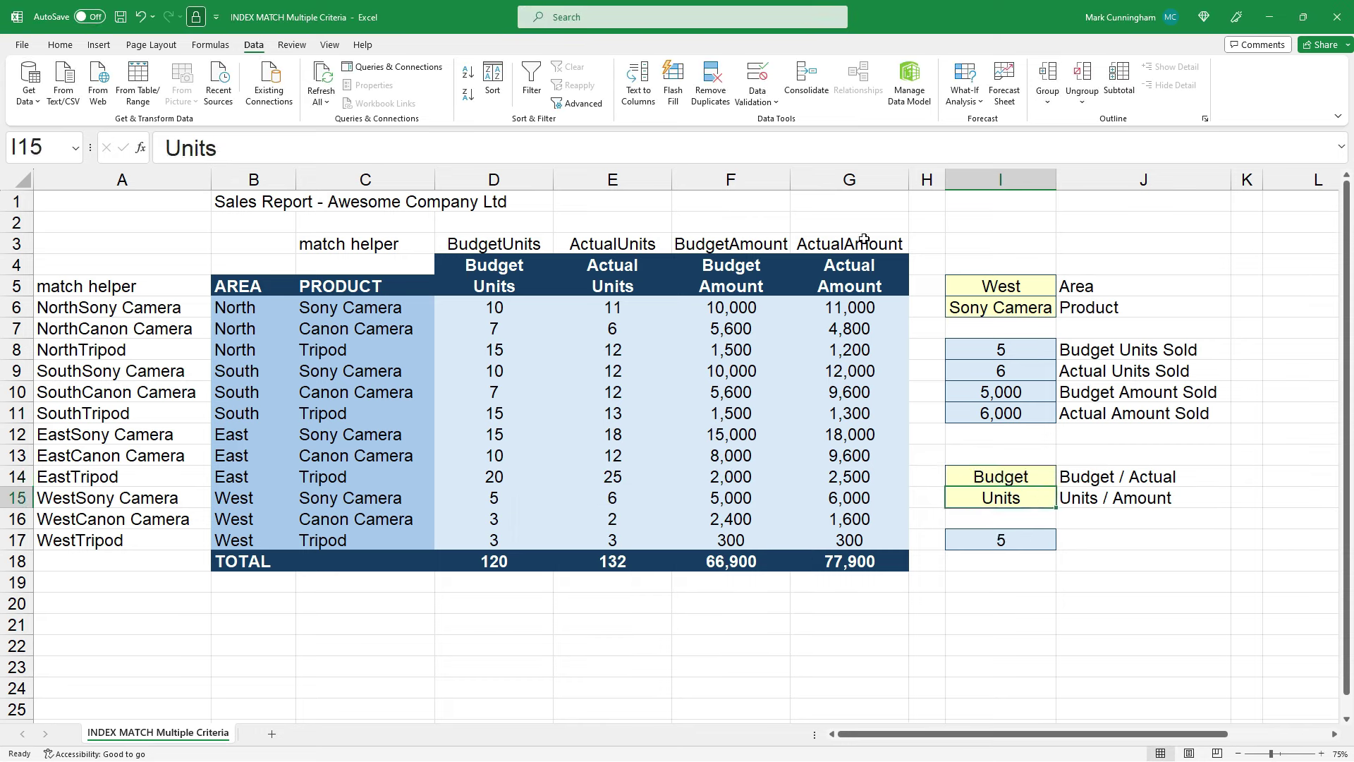
left_click(758, 101)
left_click(776, 118)
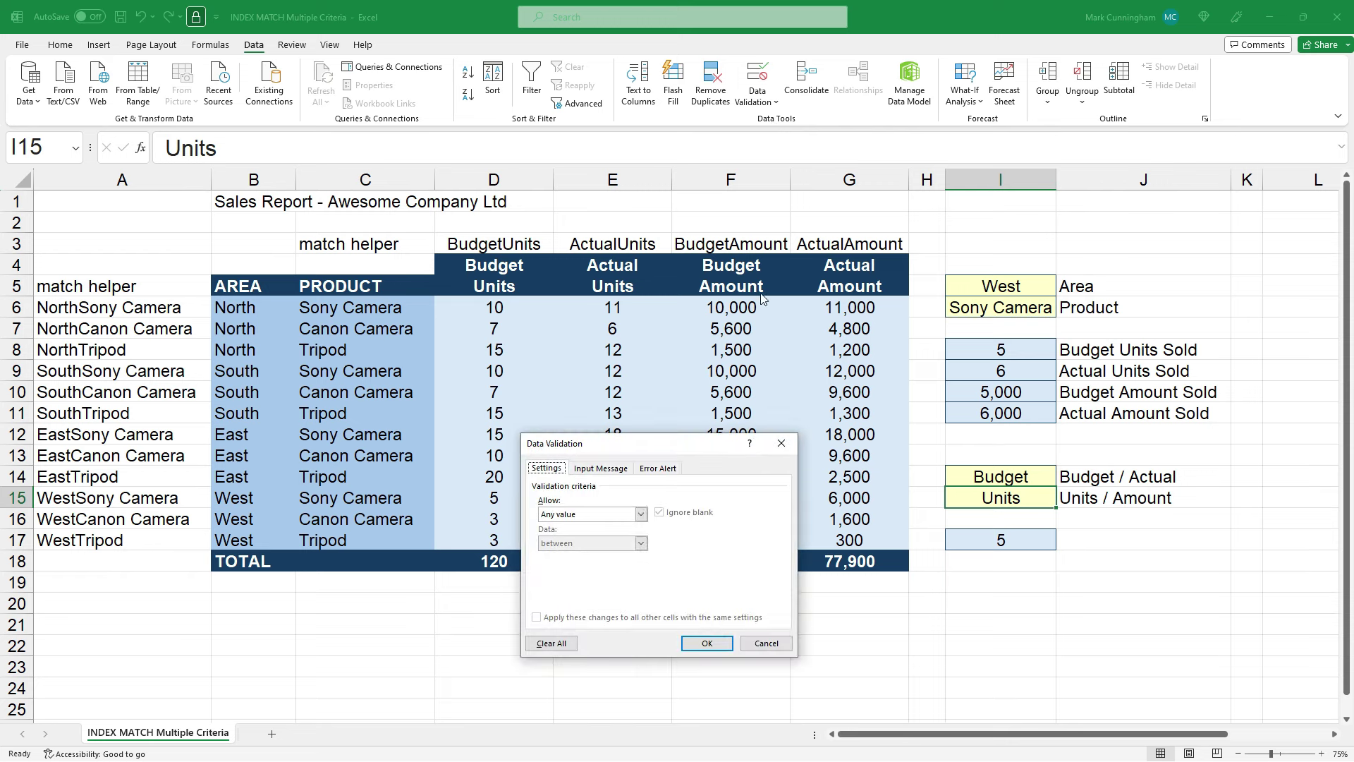
left_click(641, 513)
left_click(630, 559)
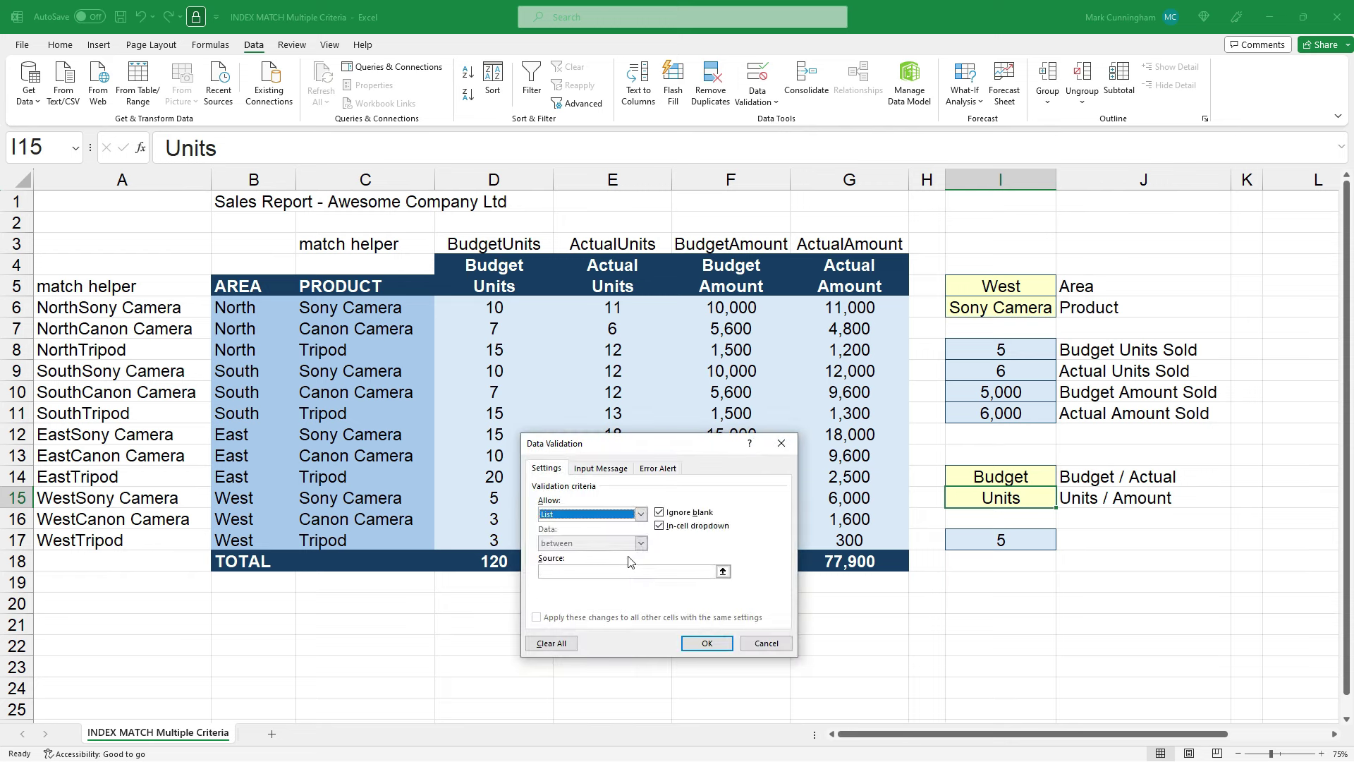
left_click(723, 571)
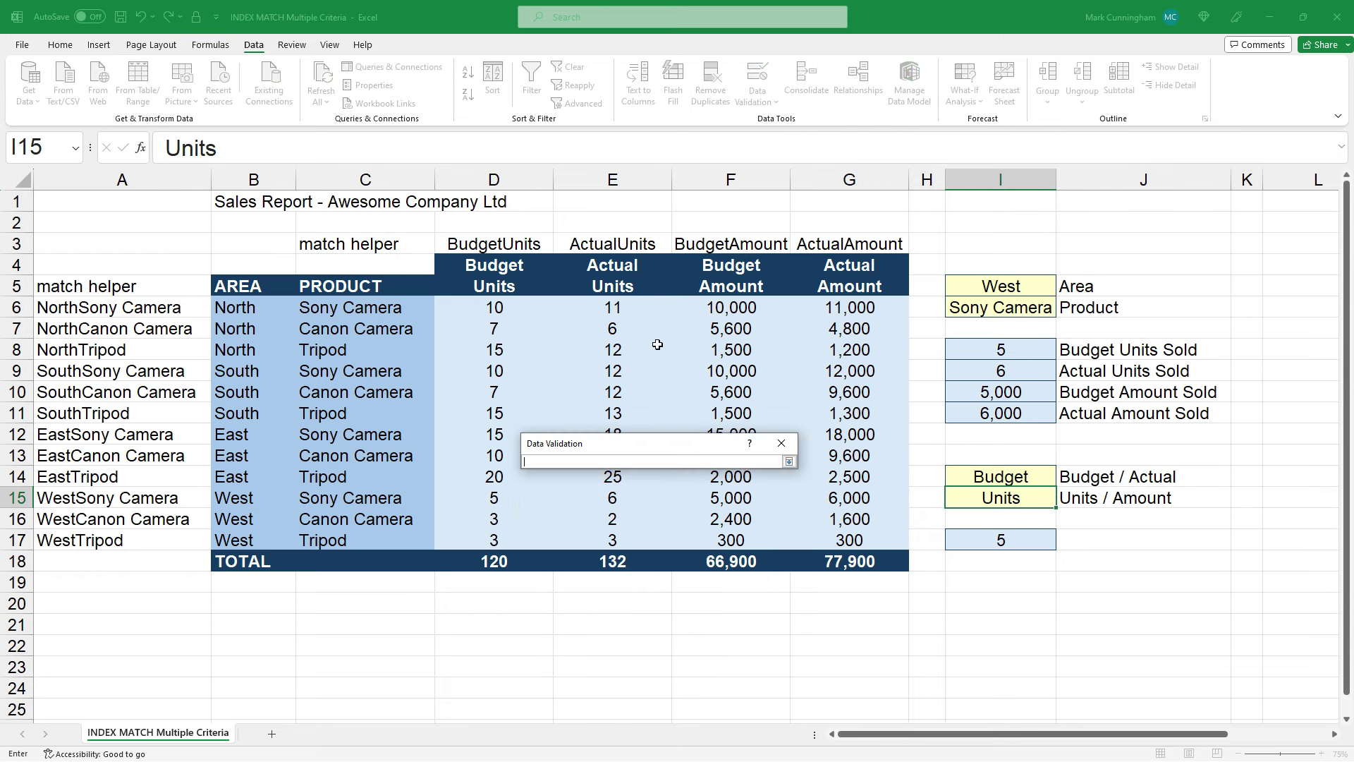
left_click_drag(636, 287, 726, 286)
left_click(789, 461)
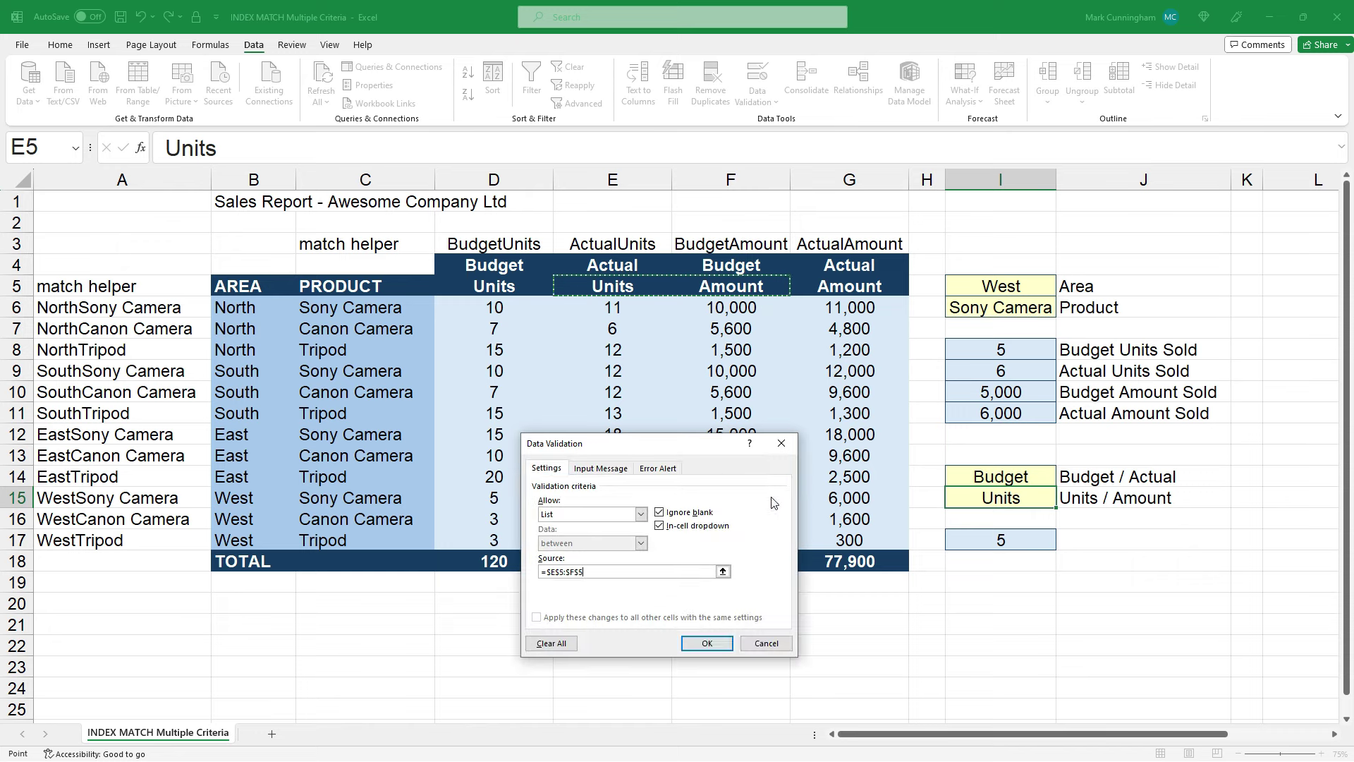
left_click(726, 648)
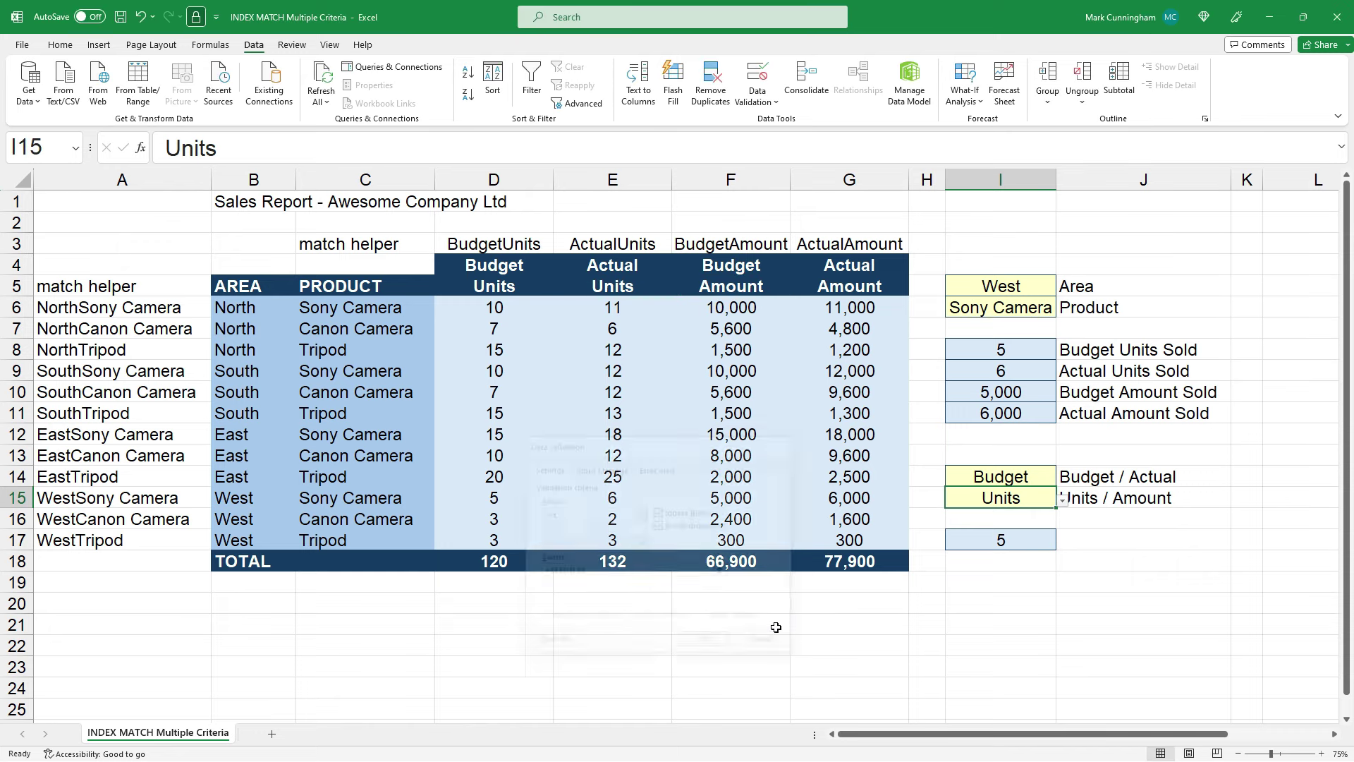
Step: Choose Amount from the drop-down list in I15 and Actual from the one in I14
left_click(1063, 500)
left_click(1039, 527)
left_click(1035, 481)
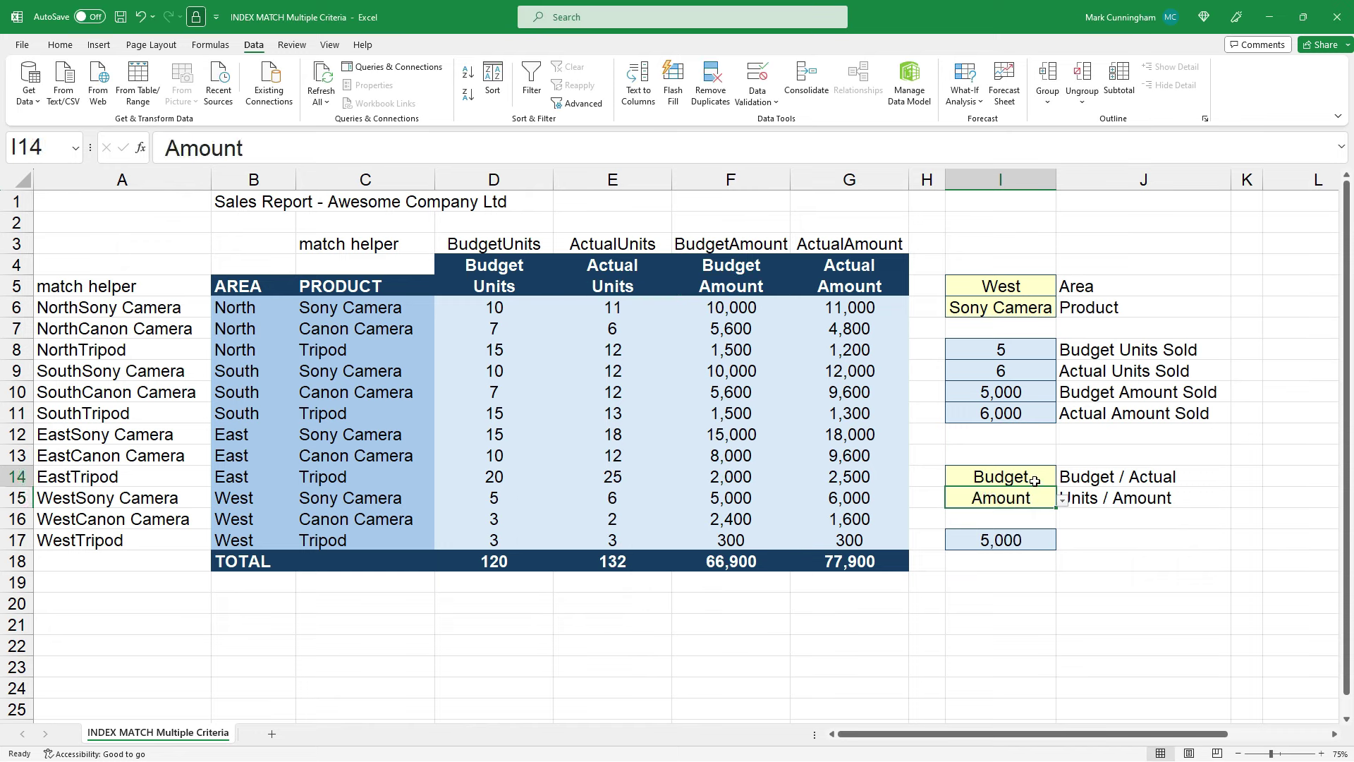
left_click(1063, 479)
left_click(973, 508)
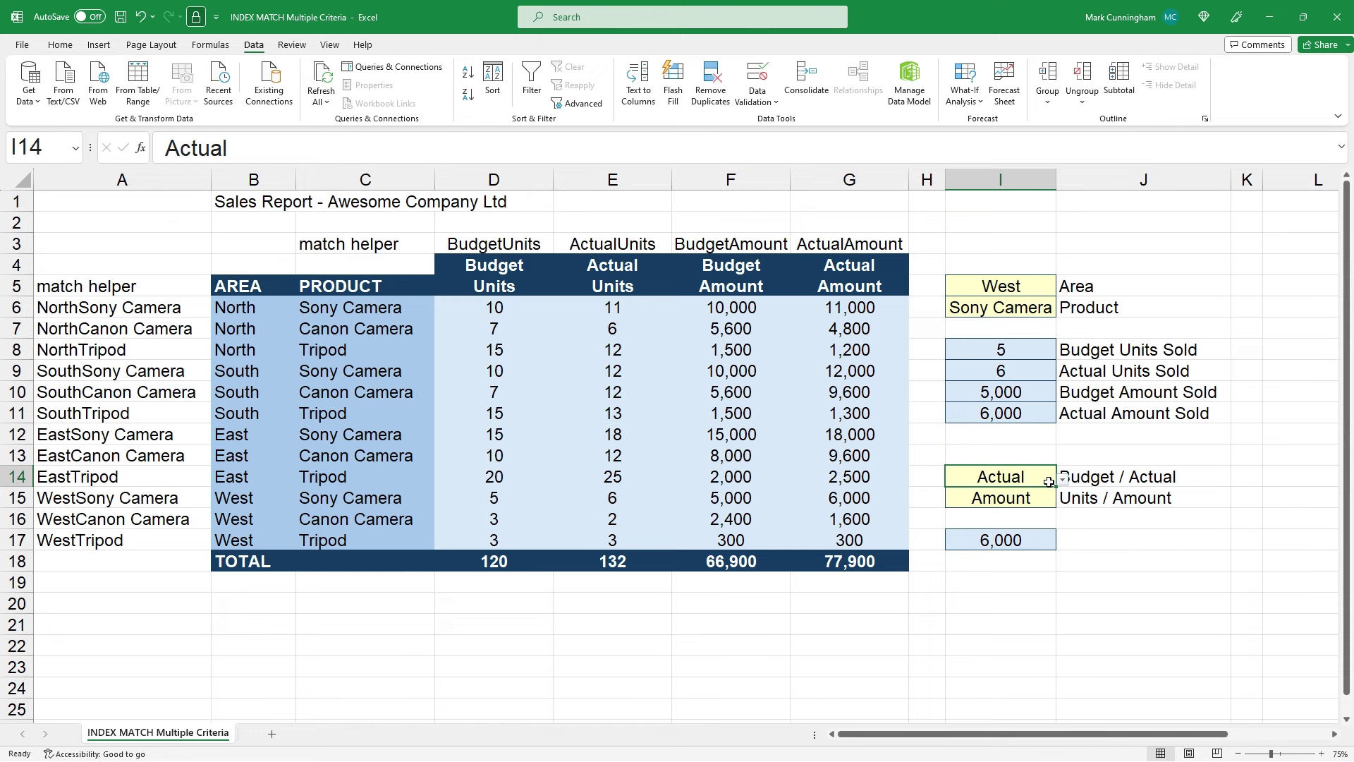
Step: Set the Product criterion in I6 to Tripod from its drop-down list
left_click(1029, 308)
left_click(1063, 310)
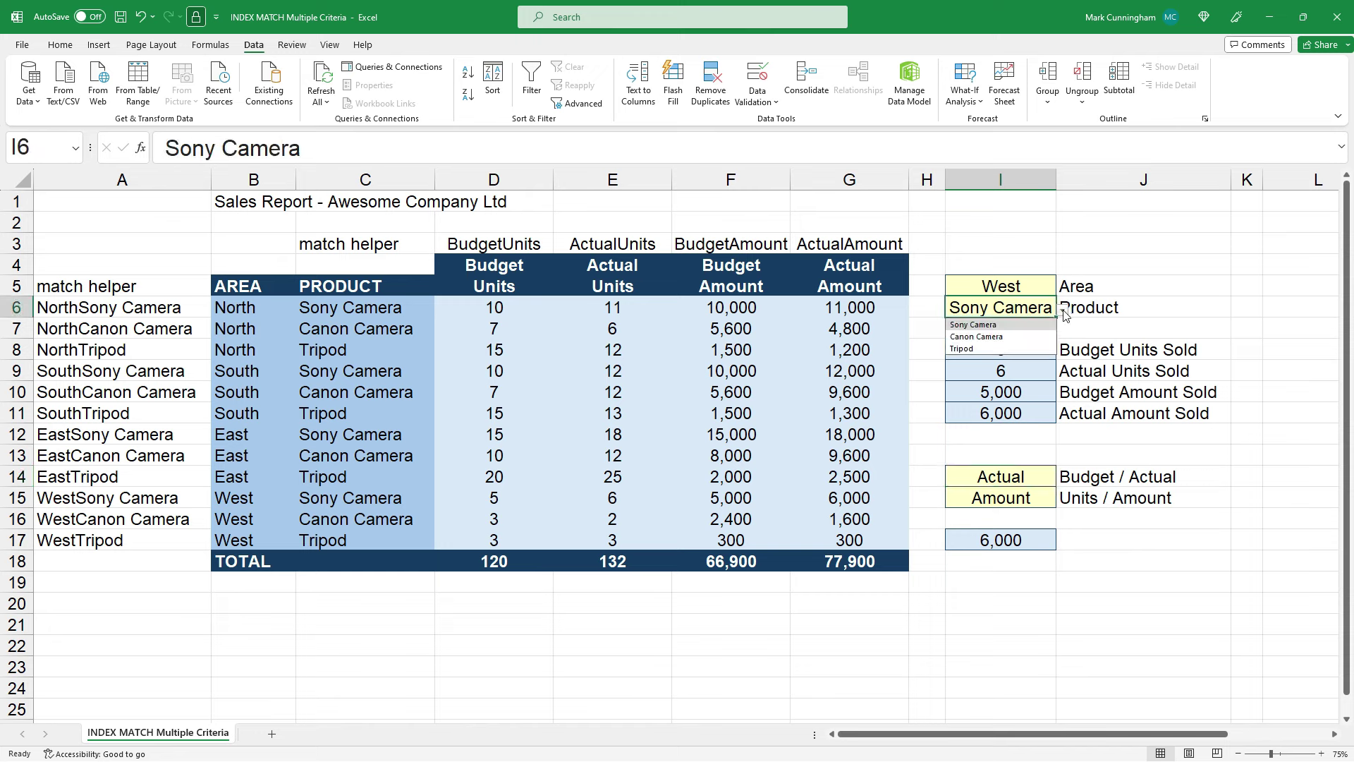
left_click(1036, 349)
left_click(1123, 630)
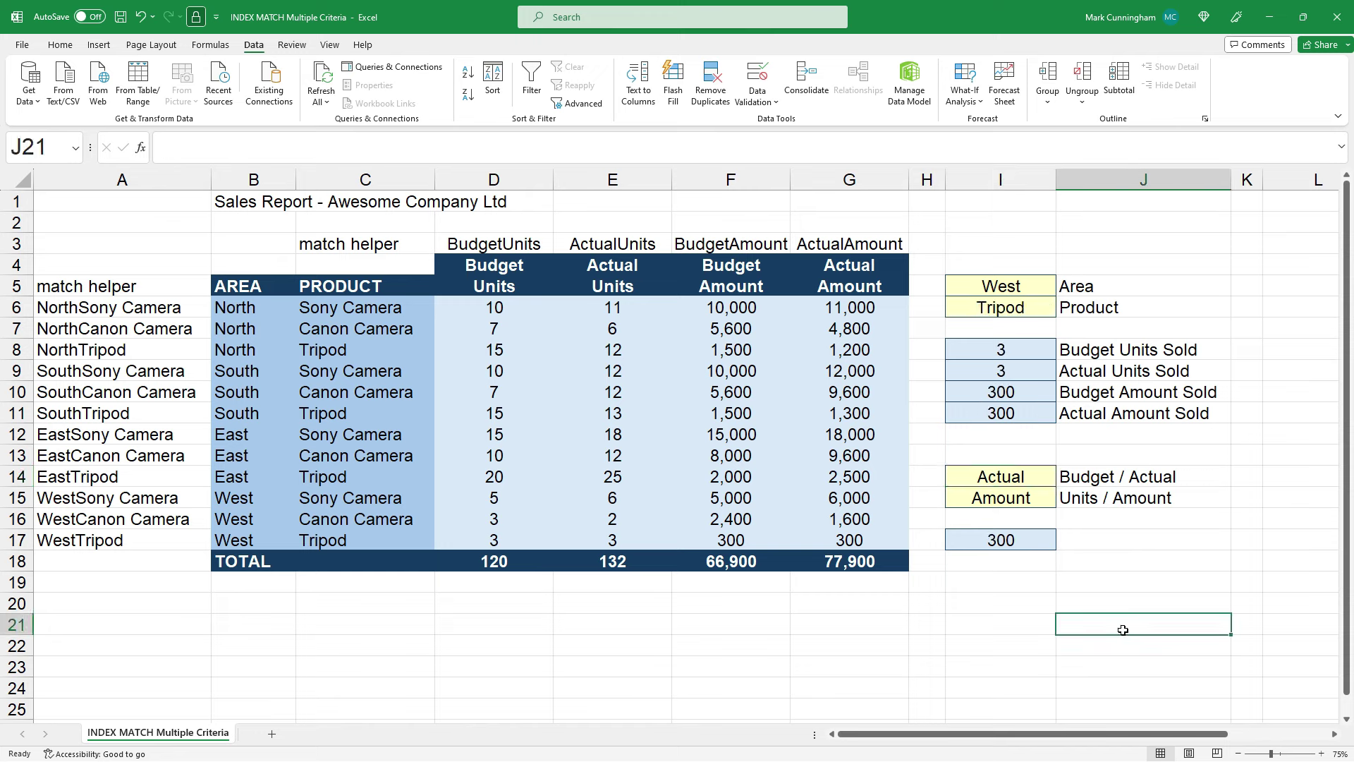